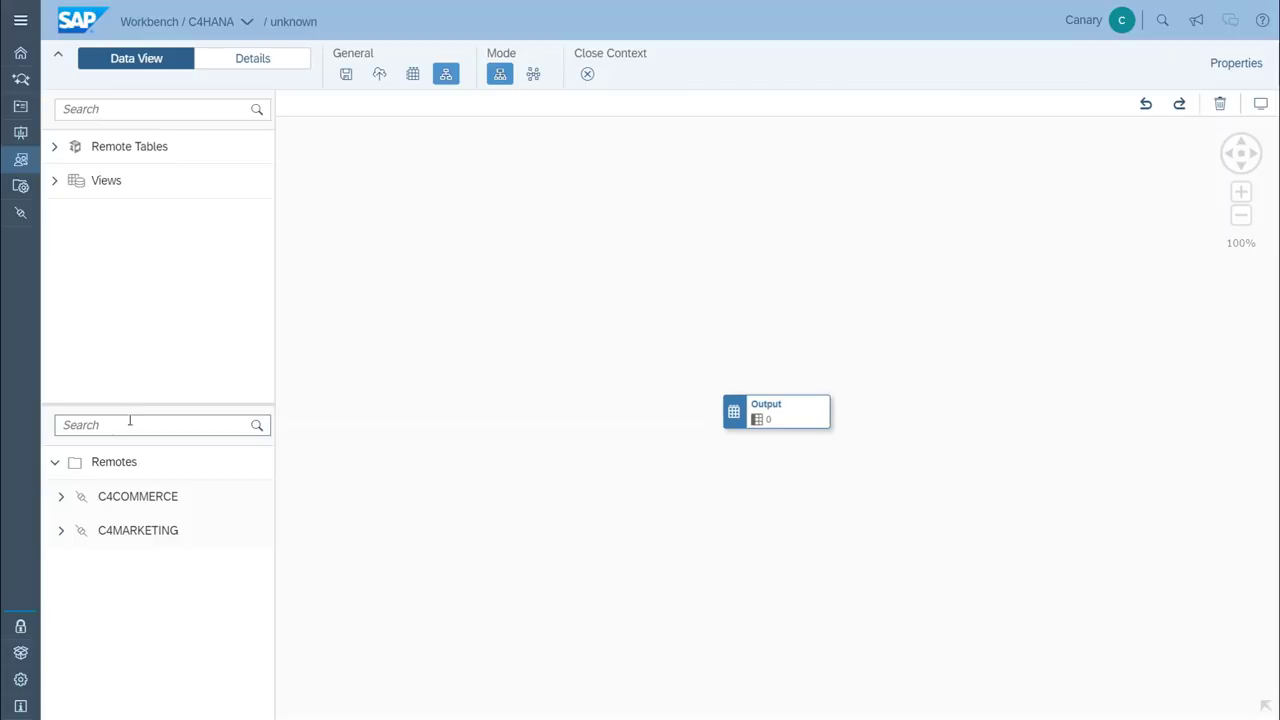
# - Find the MARKETINGAREA table under the C4MARKETING remote connection and add it to the canvas as the view's source
pyautogui.click(130, 423)
pyautogui.write('marketinga')
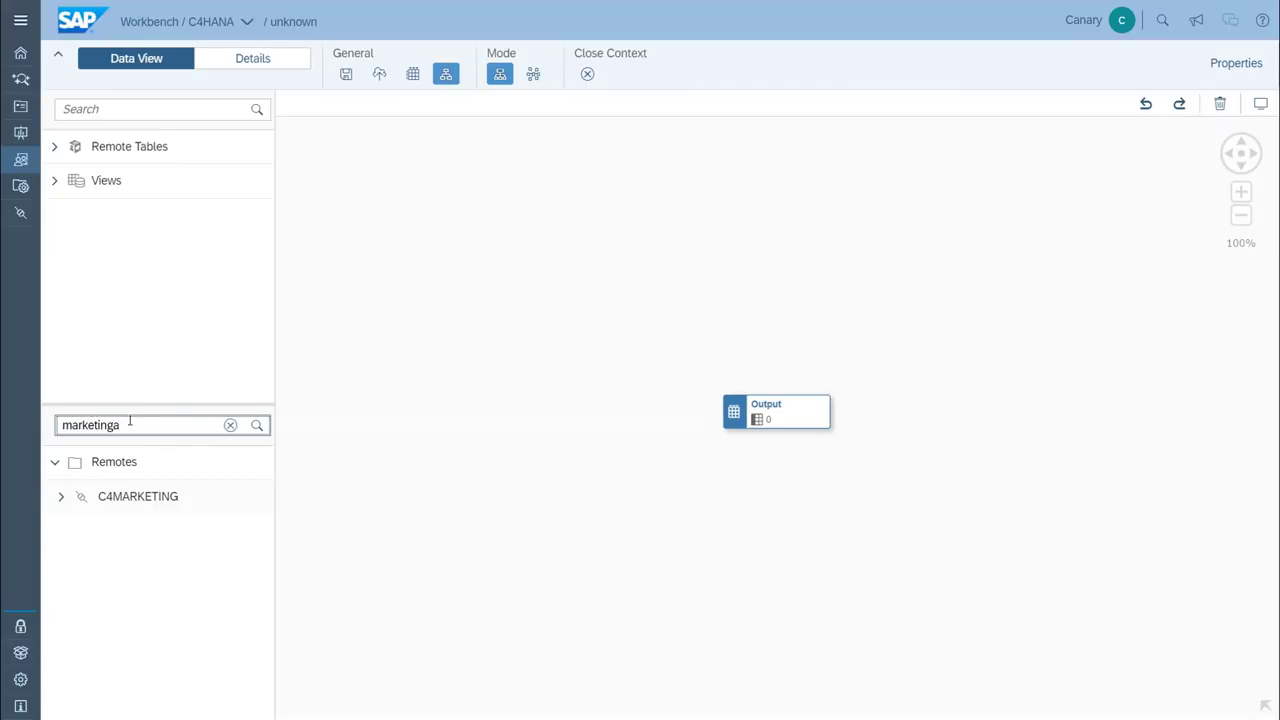
pyautogui.write('rea')
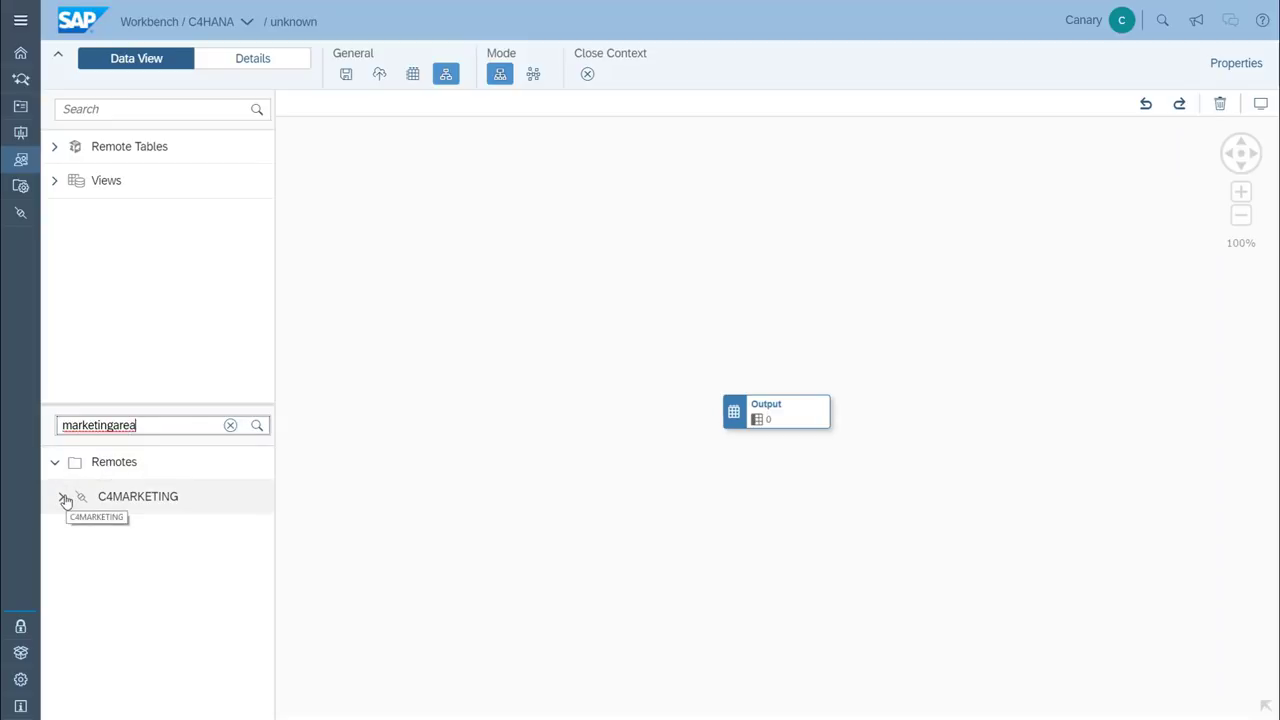
pyautogui.click(62, 497)
pyautogui.click(68, 531)
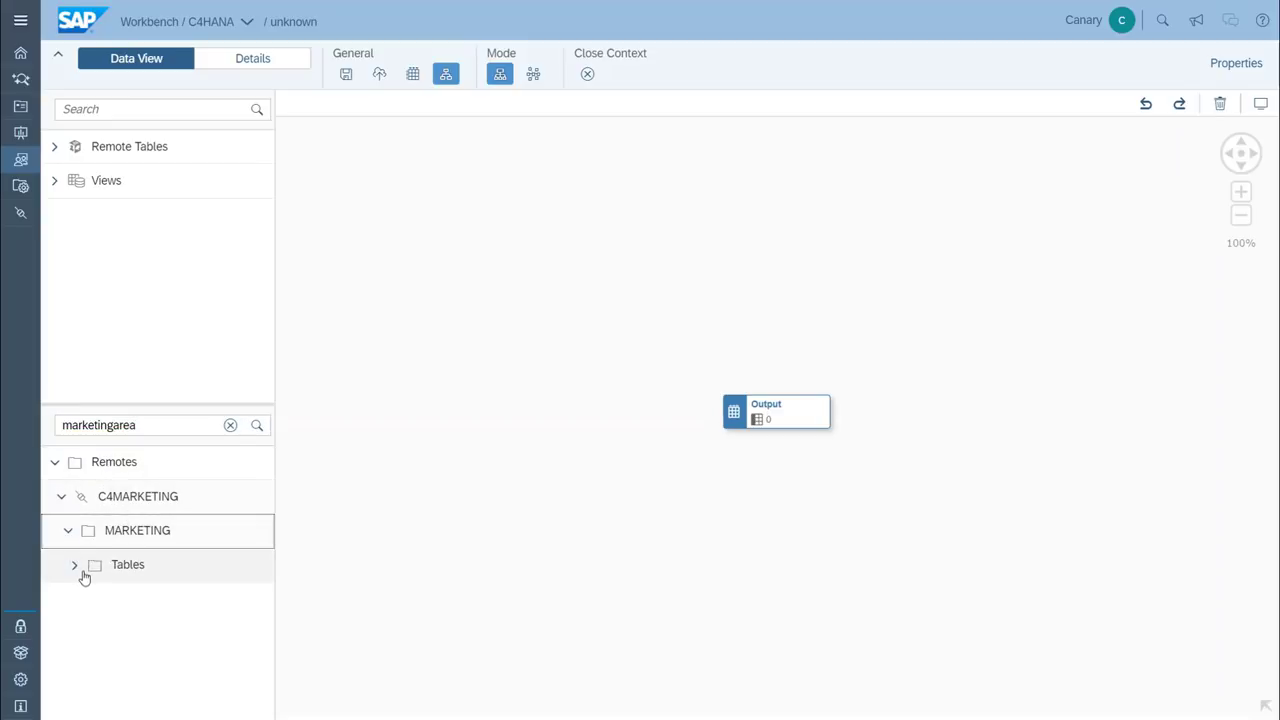
pyautogui.click(75, 566)
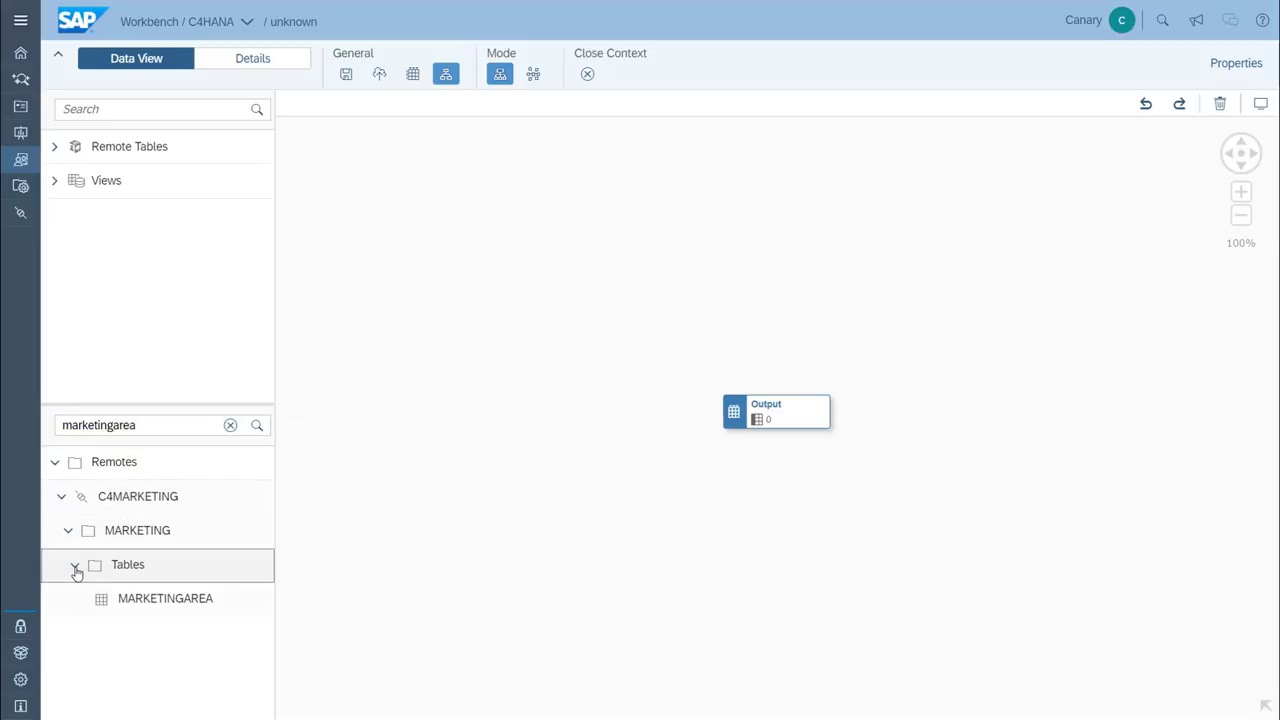
pyautogui.click(134, 602)
pyautogui.moveTo(137, 607); pyautogui.dragTo(586, 423)
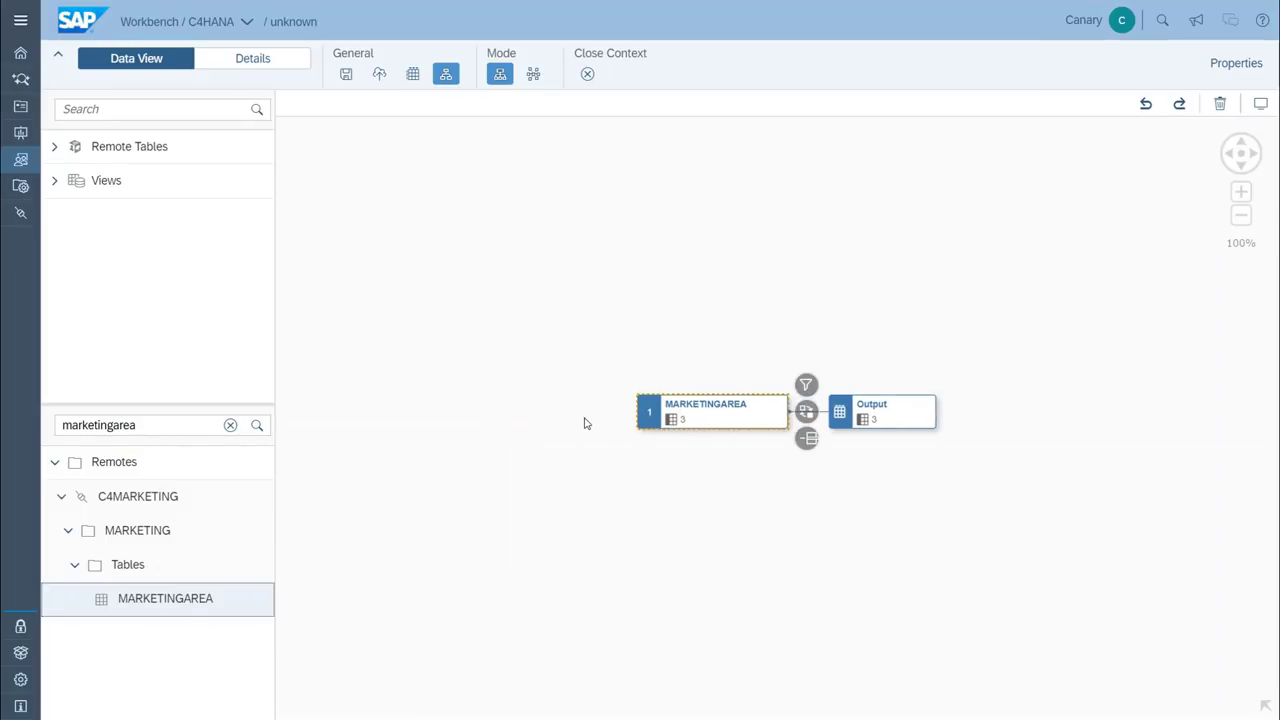
pyautogui.click(744, 495)
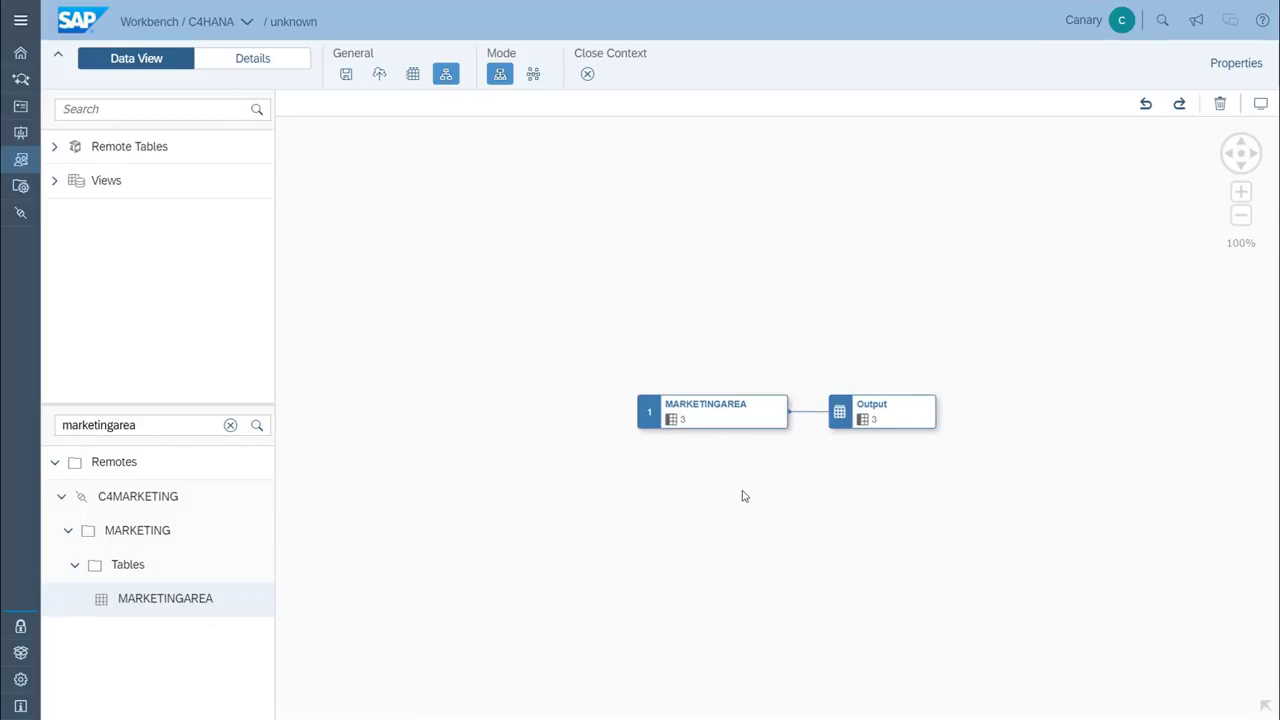
# - Set the output's identifier to DIM_MARKETINGAREA and its type to Dimension
pyautogui.click(910, 428)
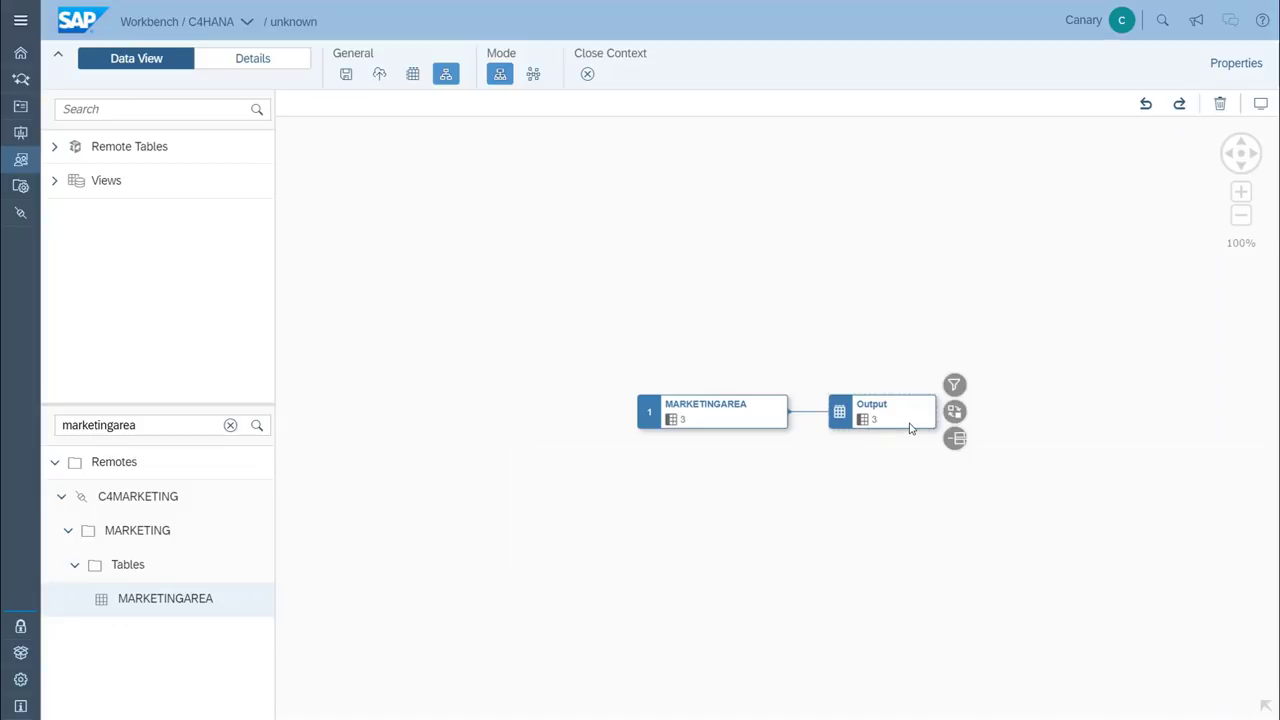
pyautogui.click(1233, 64)
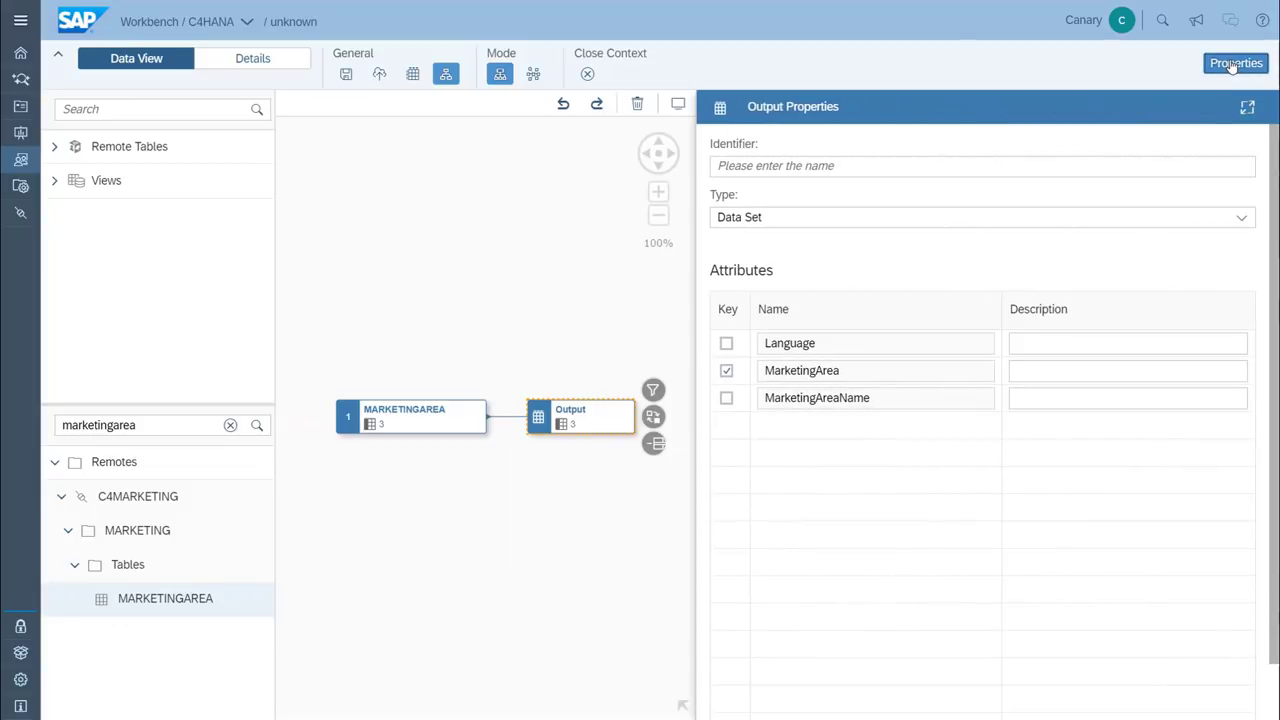
pyautogui.click(872, 168)
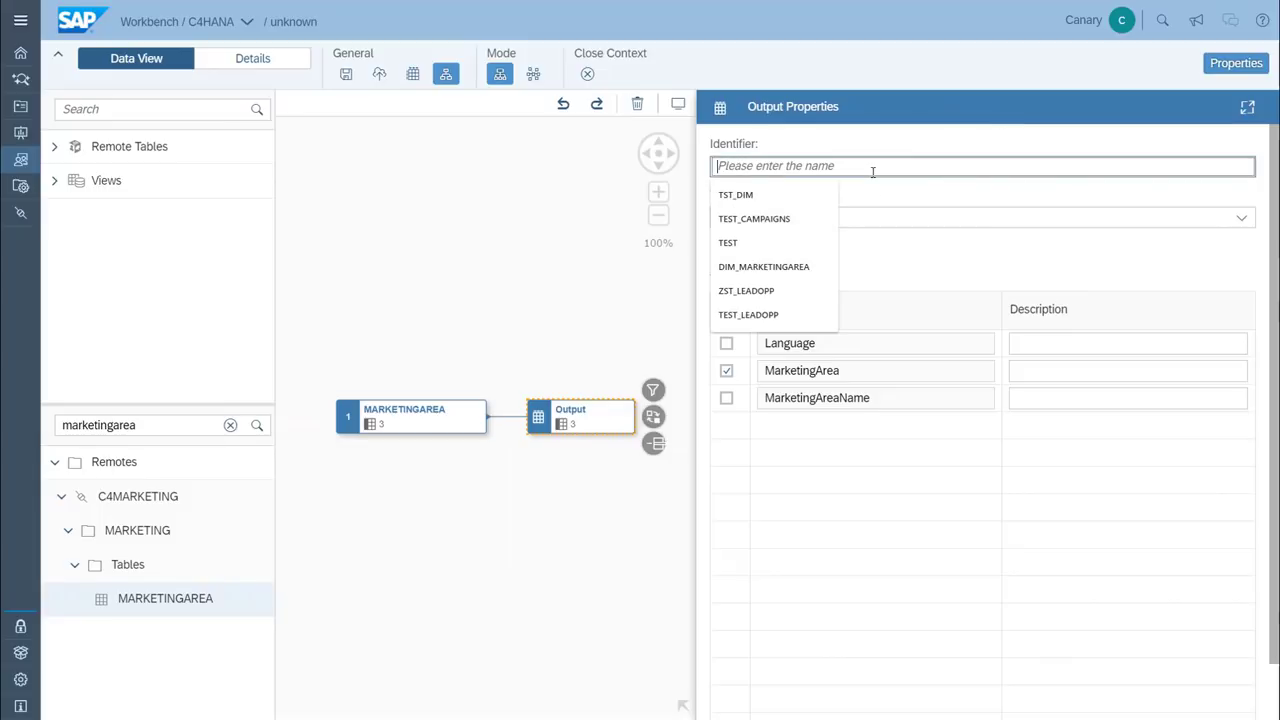
pyautogui.write('DIM_MAR')
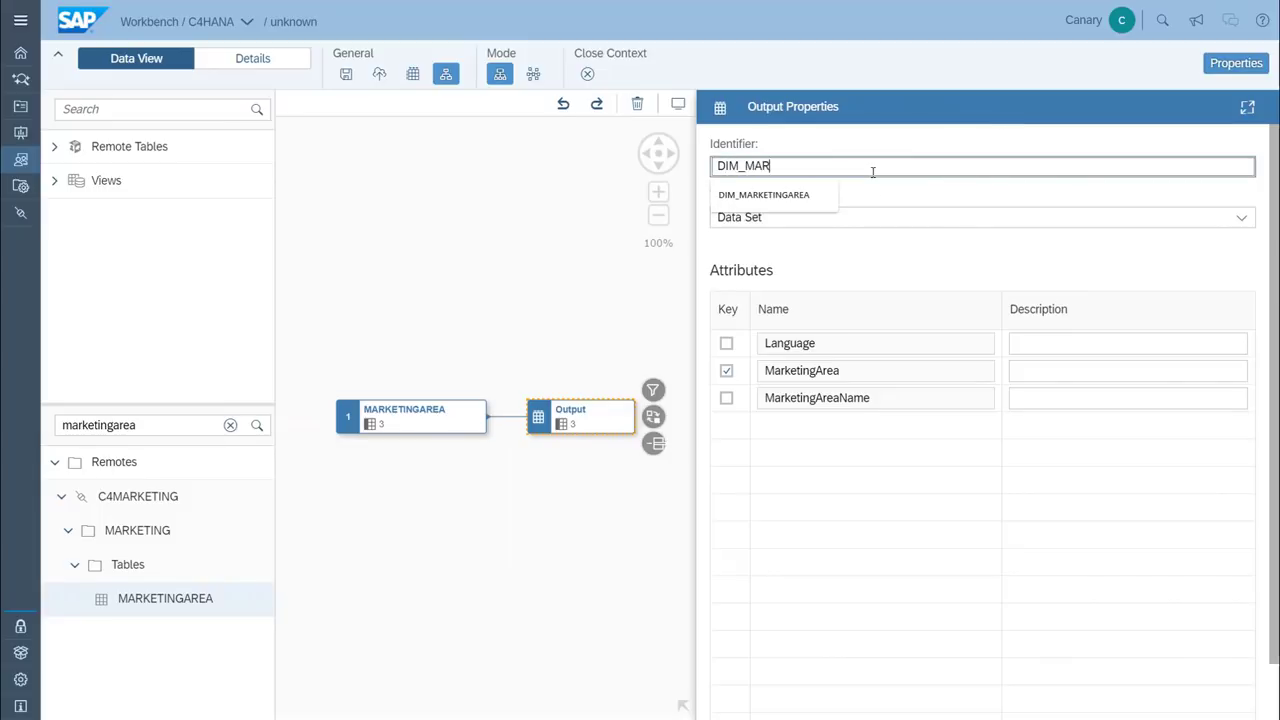
pyautogui.write('KETINGAREA')
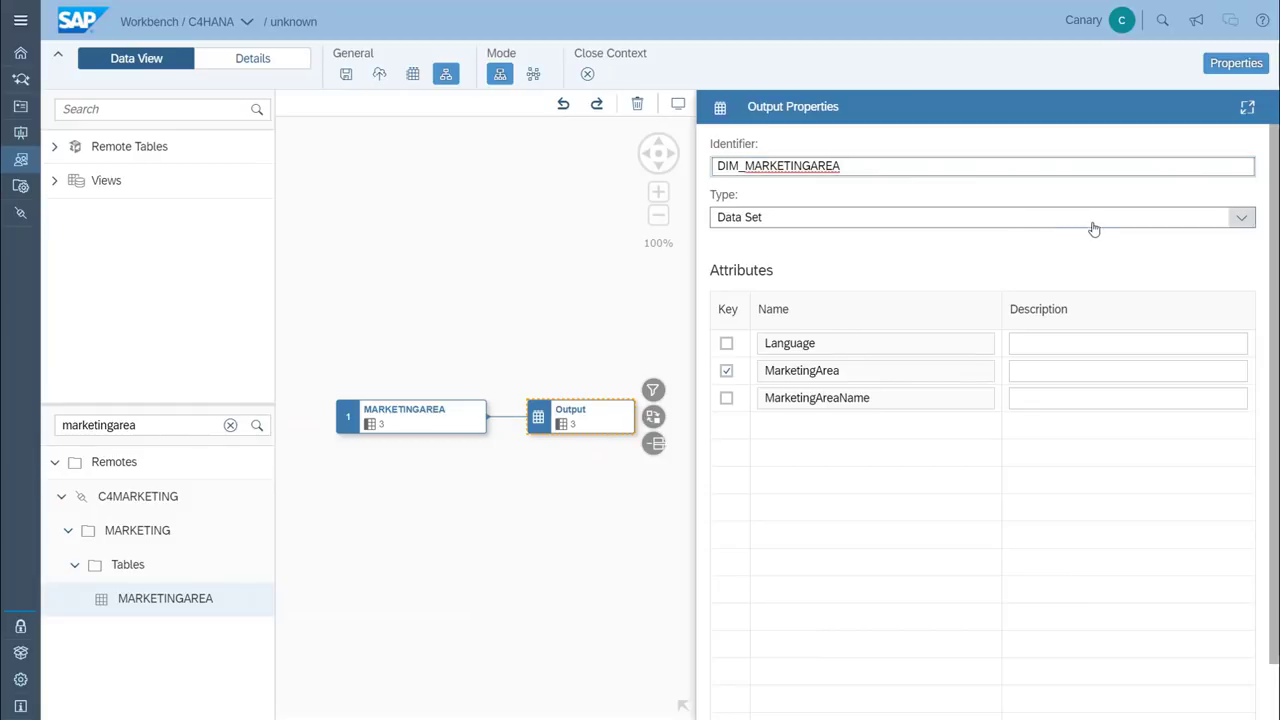
pyautogui.click(1245, 220)
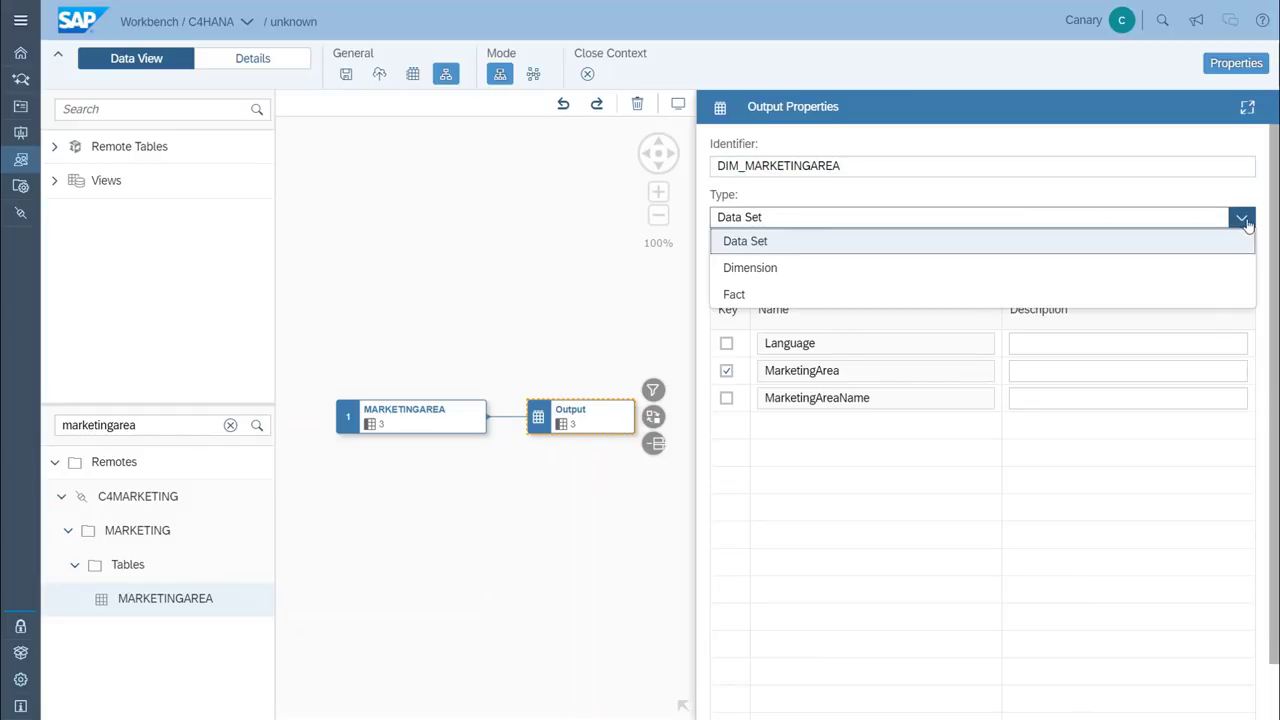
pyautogui.click(780, 272)
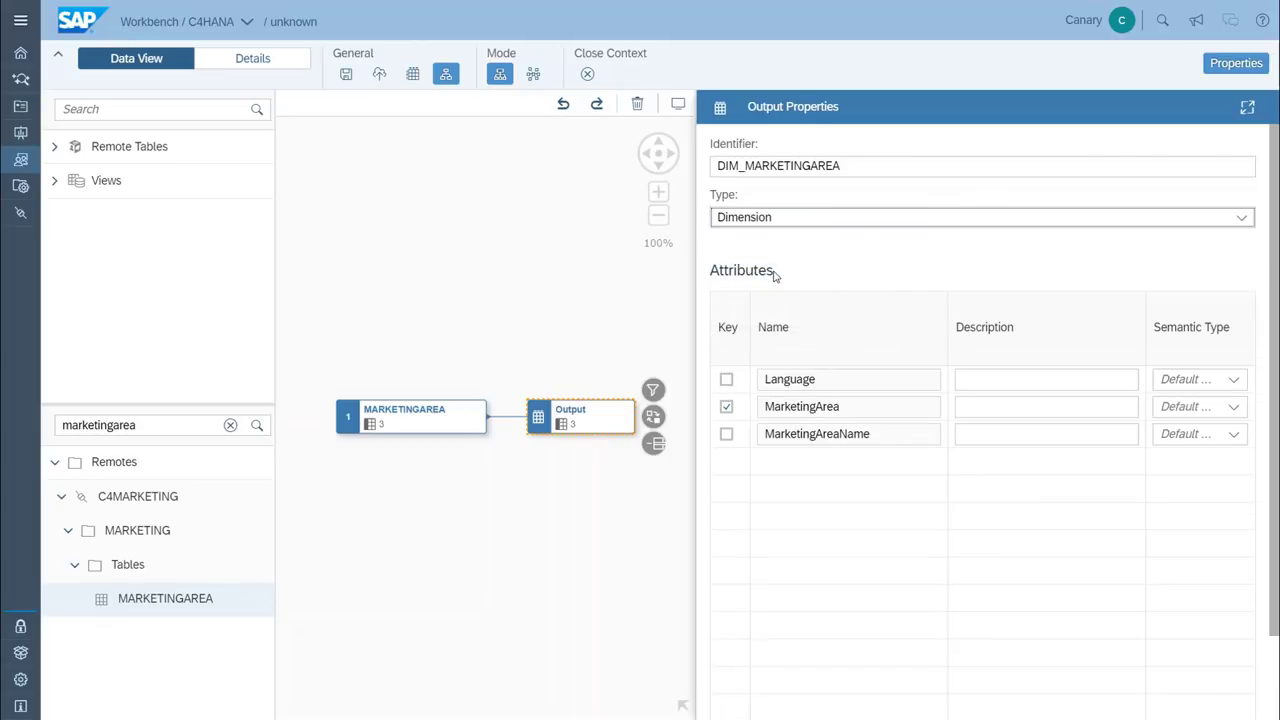
pyautogui.click(811, 270)
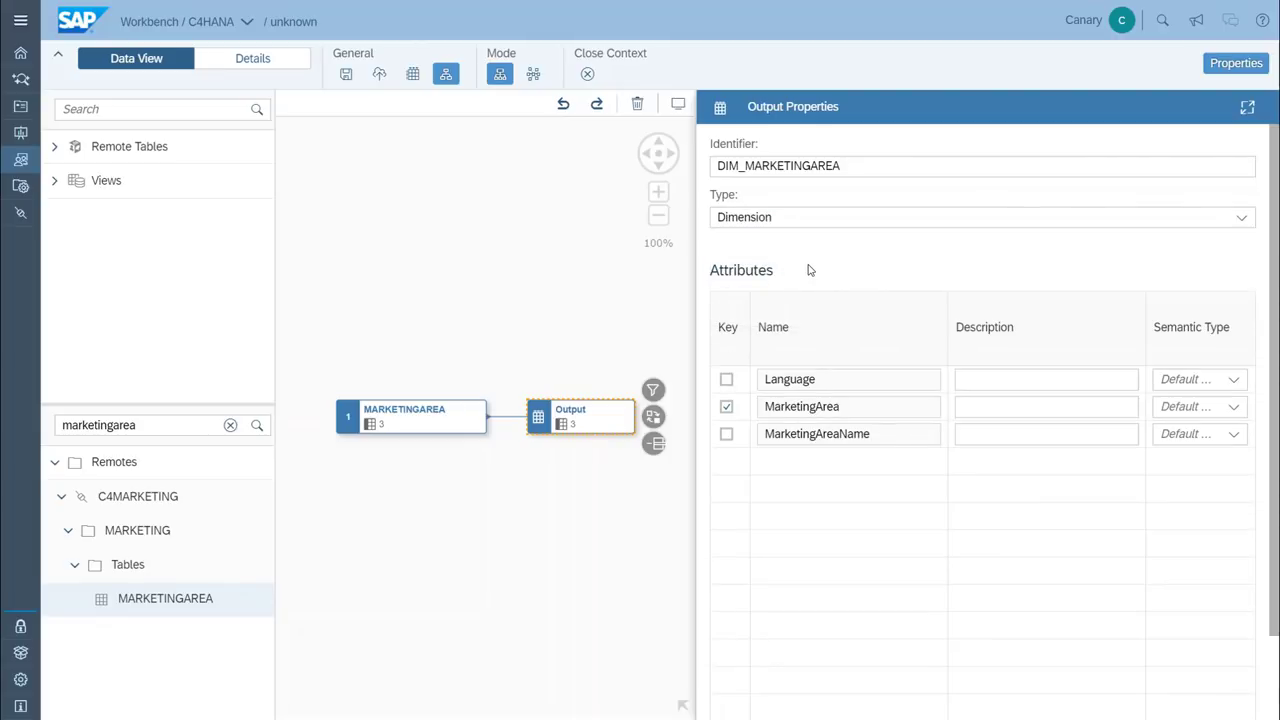
# - Close the output properties, then save and deploy the marketing area view
pyautogui.click(1255, 72)
pyautogui.click(1255, 72)
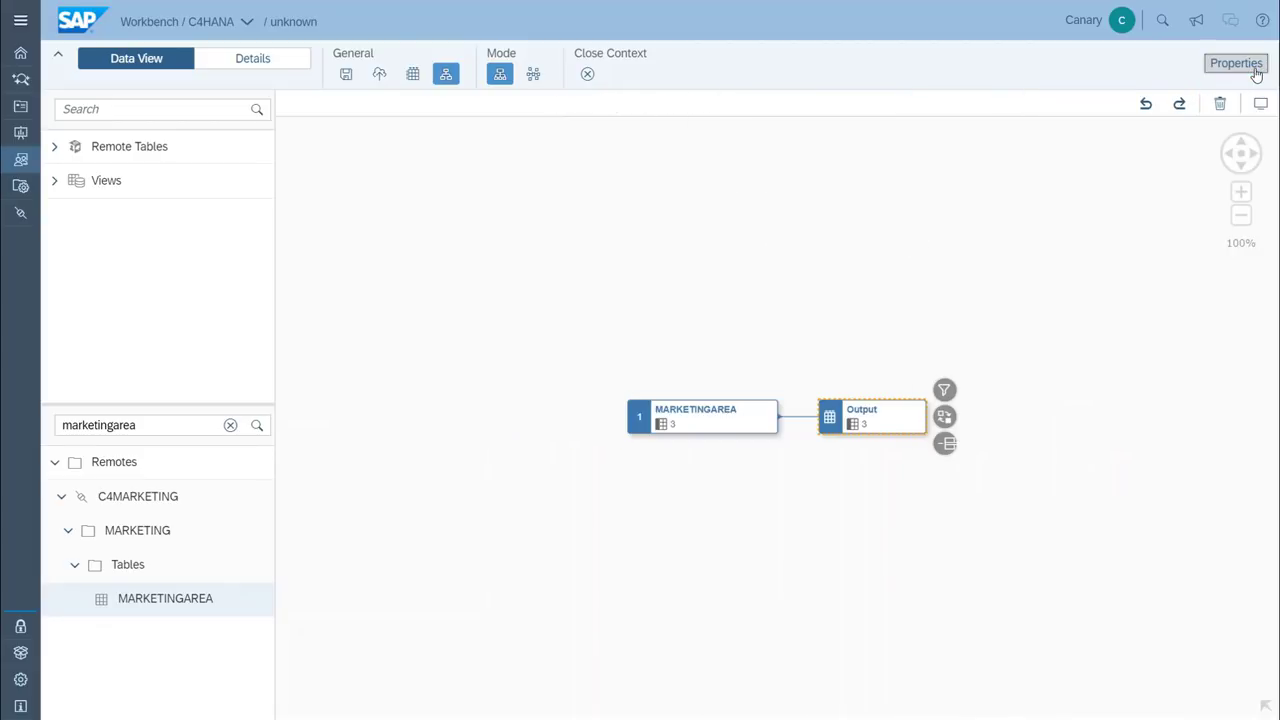
pyautogui.click(343, 77)
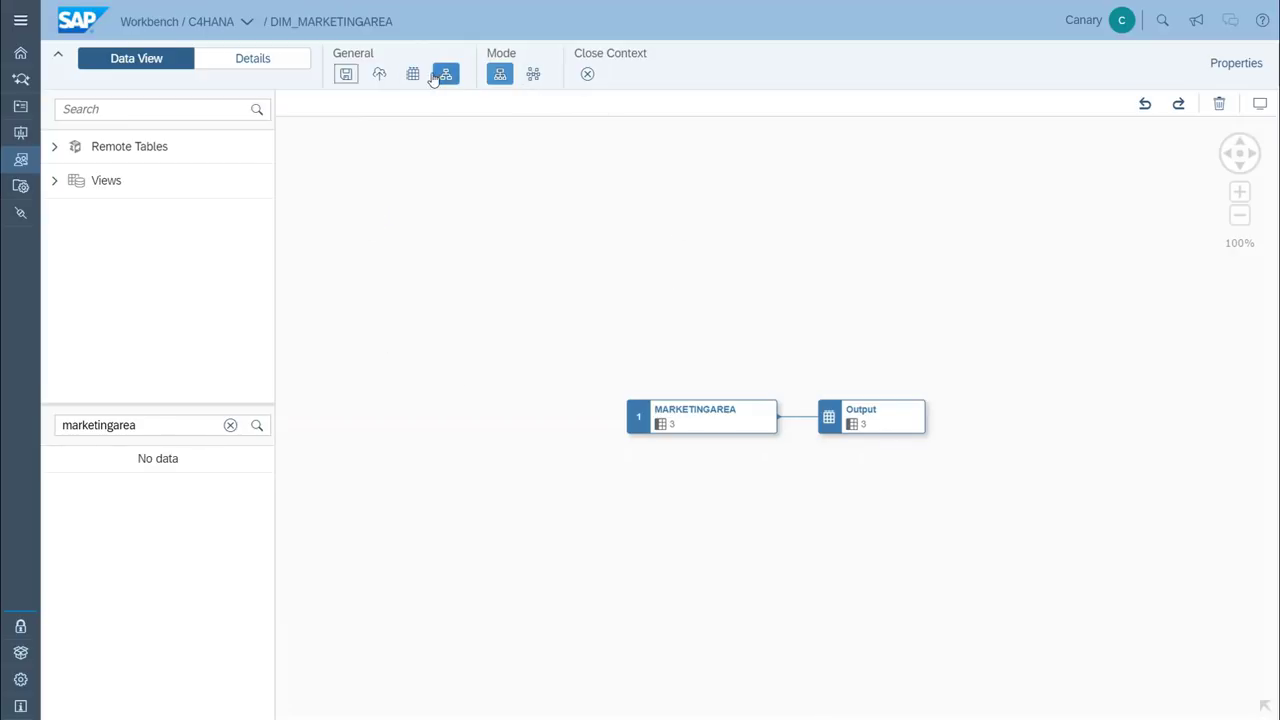
pyautogui.click(381, 76)
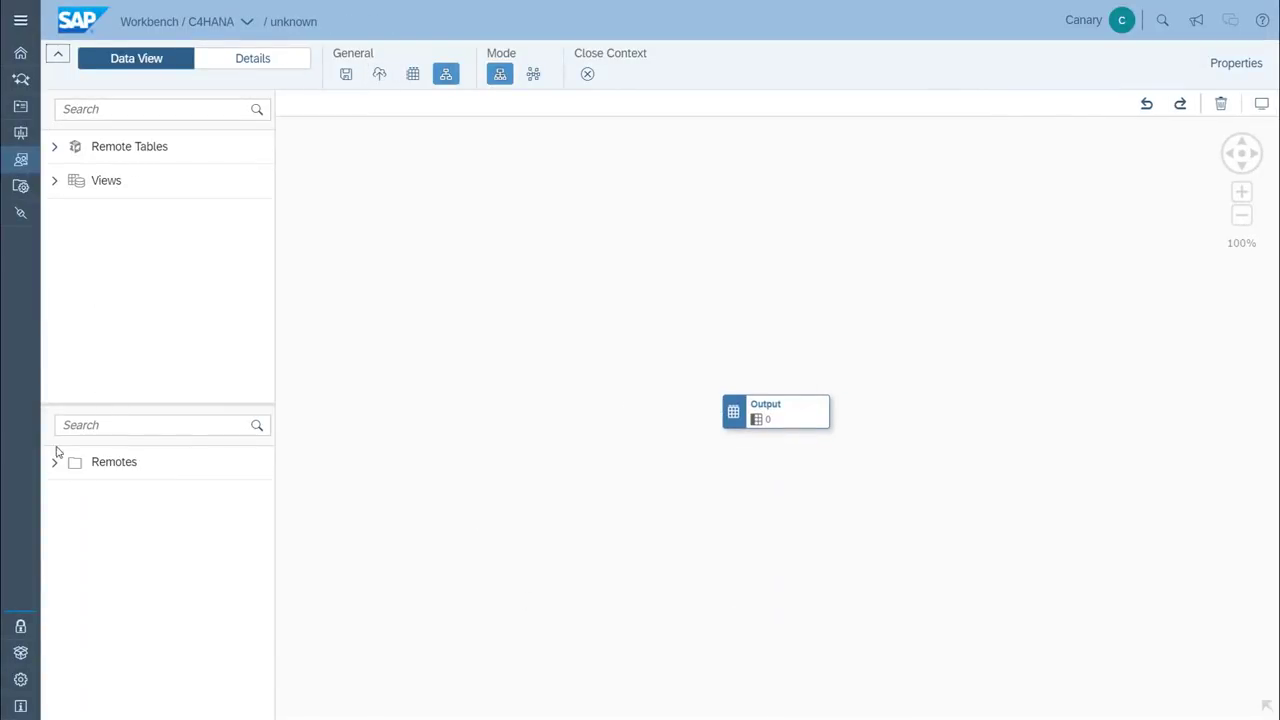
# - Find the CAMPAIGNS table under the C4MARKETING remote connection and add it to the new view's canvas as its source
pyautogui.click(55, 465)
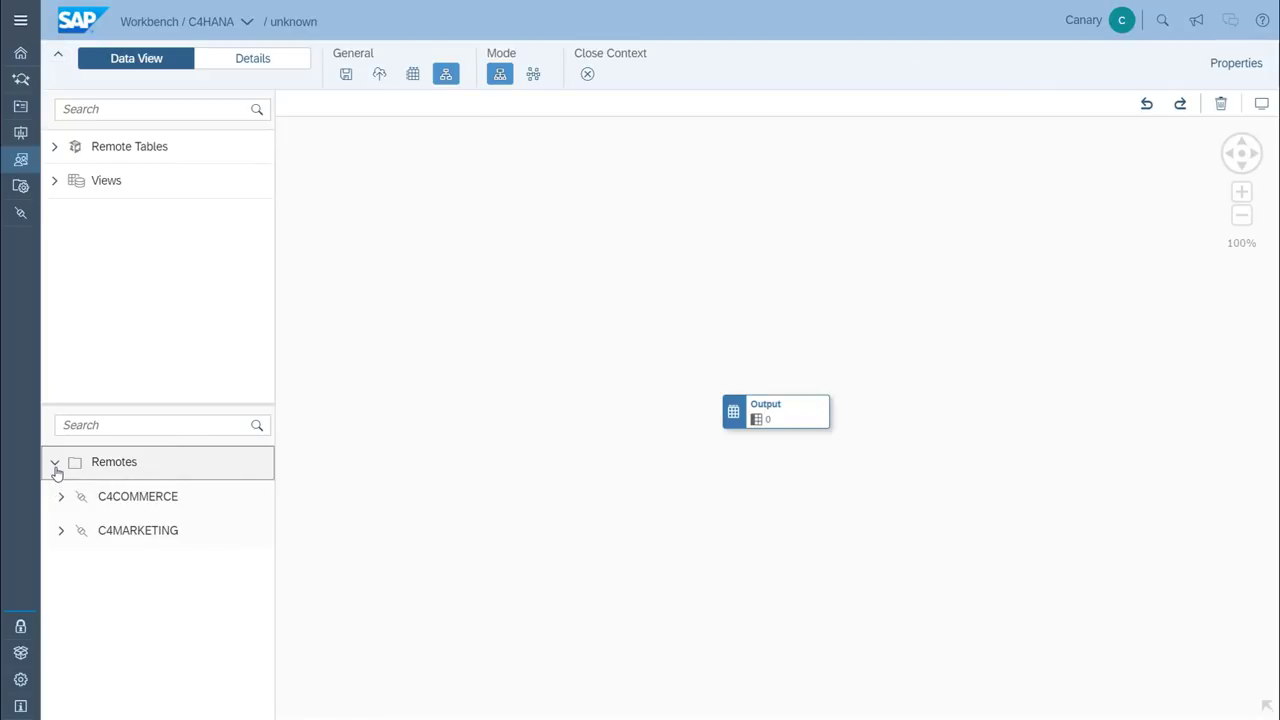
pyautogui.click(100, 427)
pyautogui.write('cam')
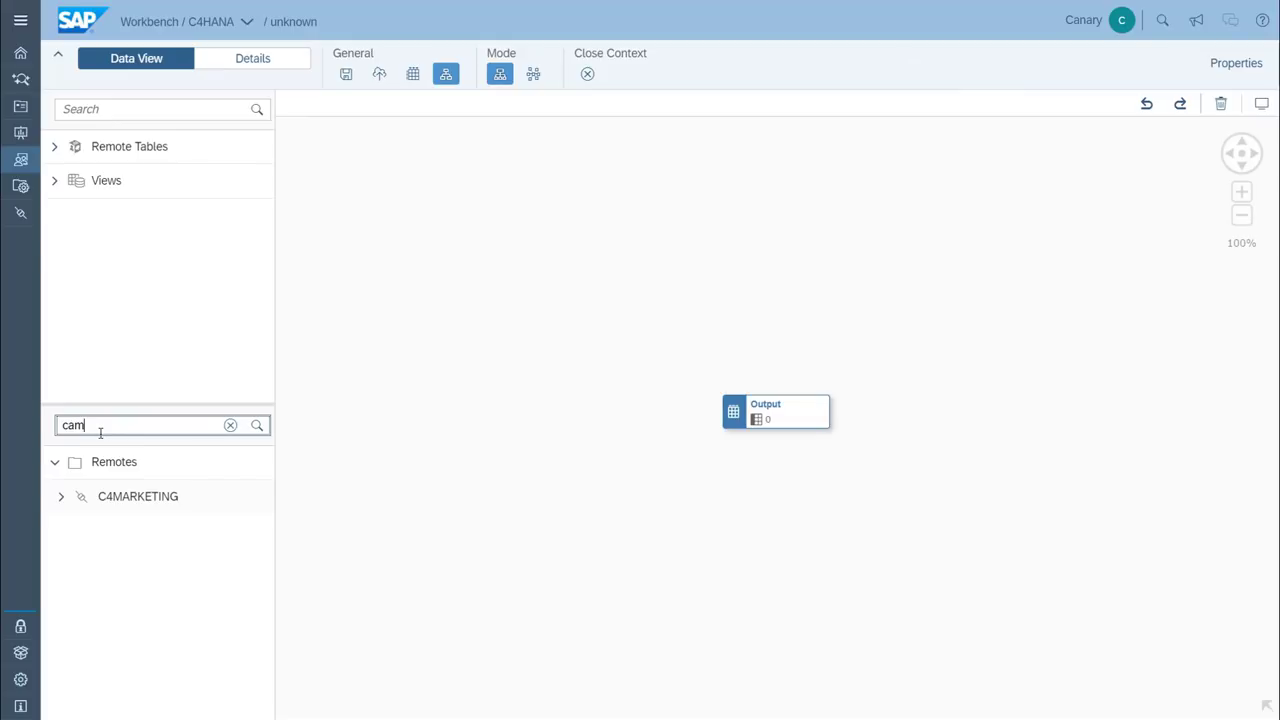
pyautogui.write('paign')
pyautogui.click(62, 506)
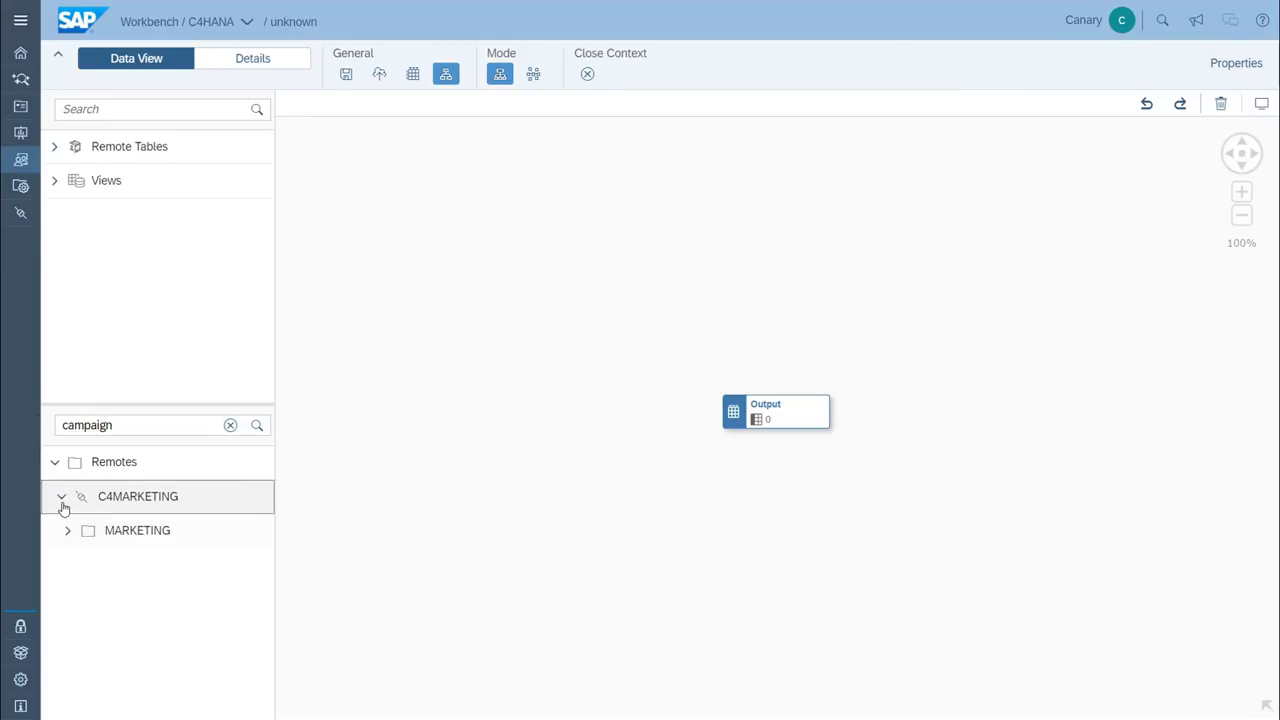
pyautogui.click(69, 533)
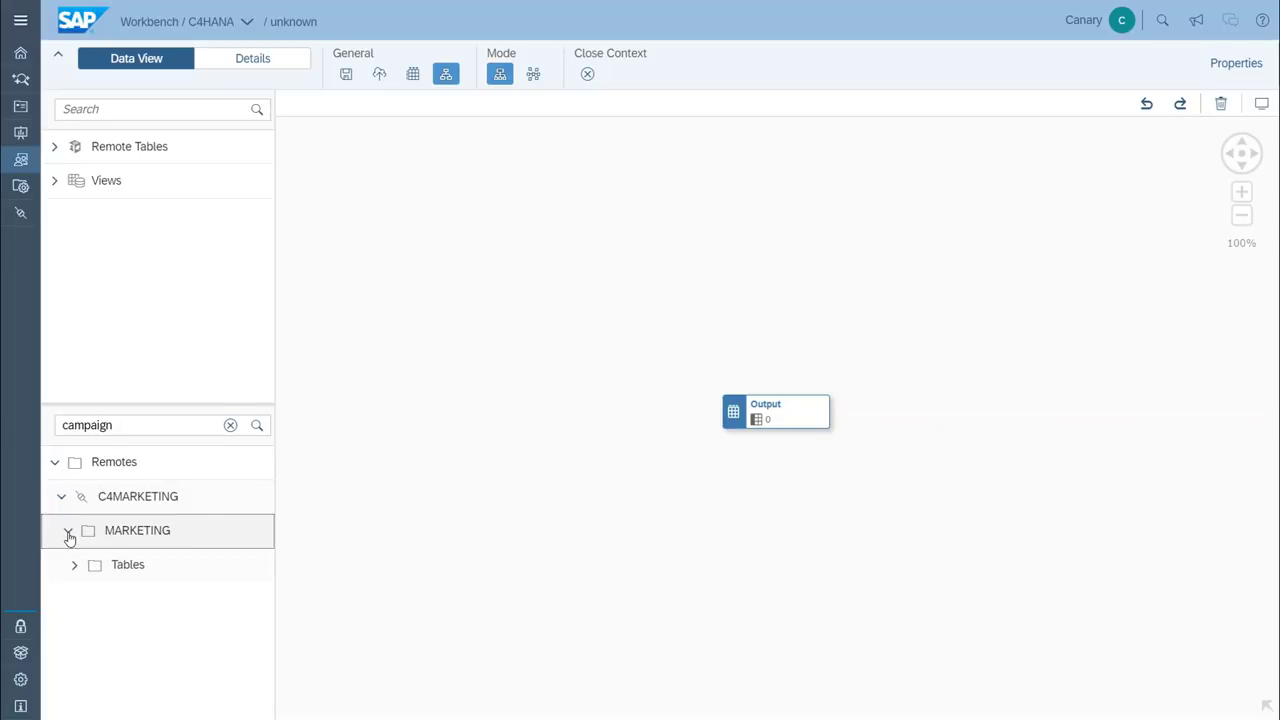
pyautogui.click(75, 566)
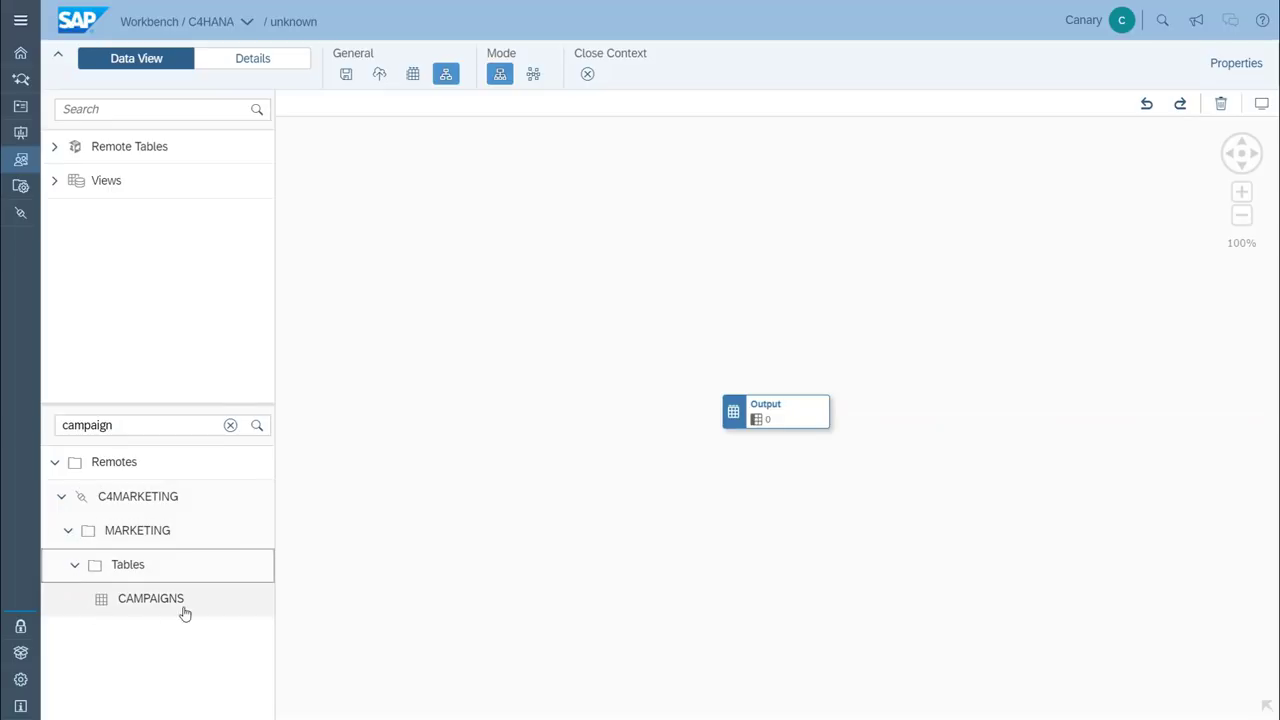
pyautogui.click(218, 607)
pyautogui.moveTo(197, 612); pyautogui.dragTo(574, 422)
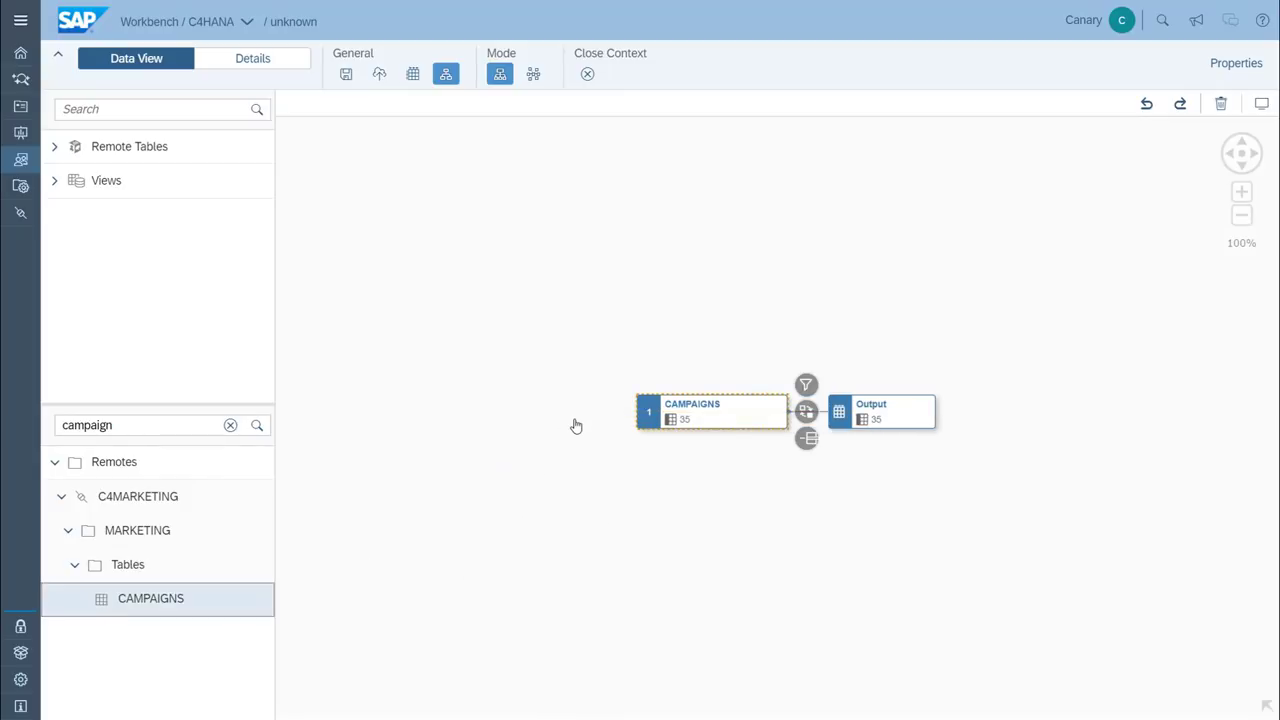
# - Set the campaign view's output identifier to FACT_CAMPAIGNS and its type to Fact
pyautogui.moveTo(911, 418)
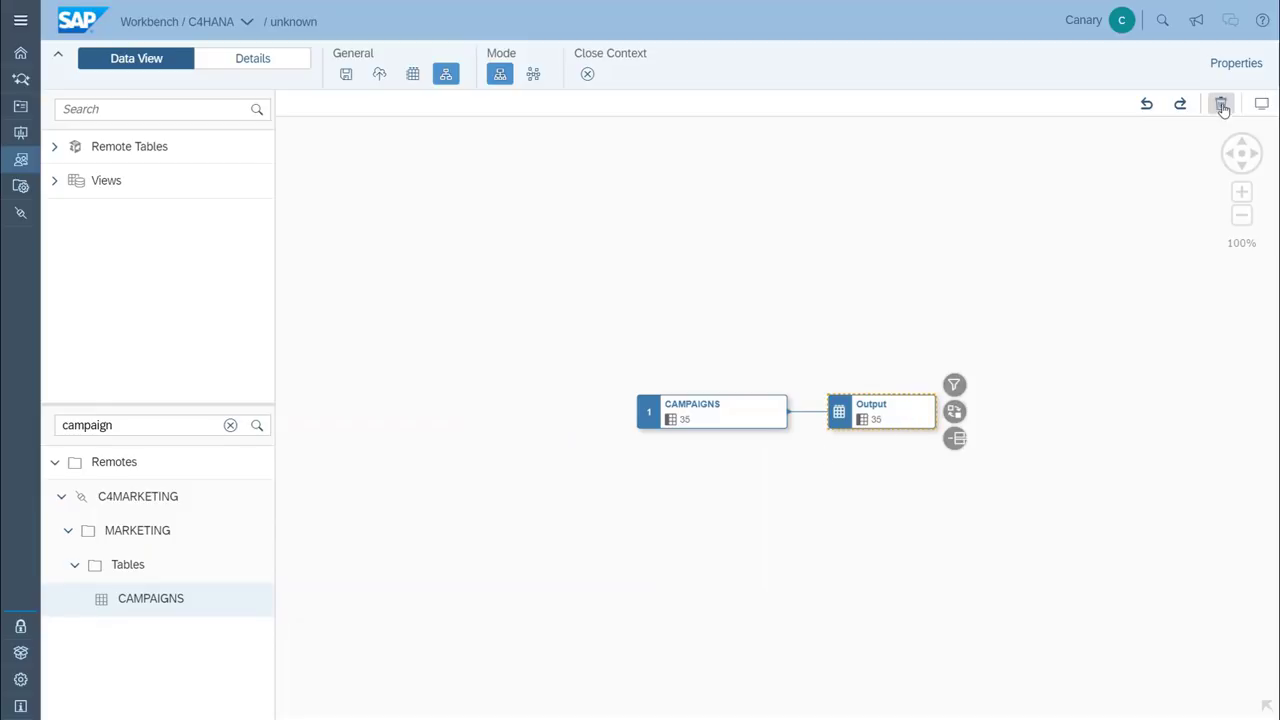
pyautogui.click(1234, 68)
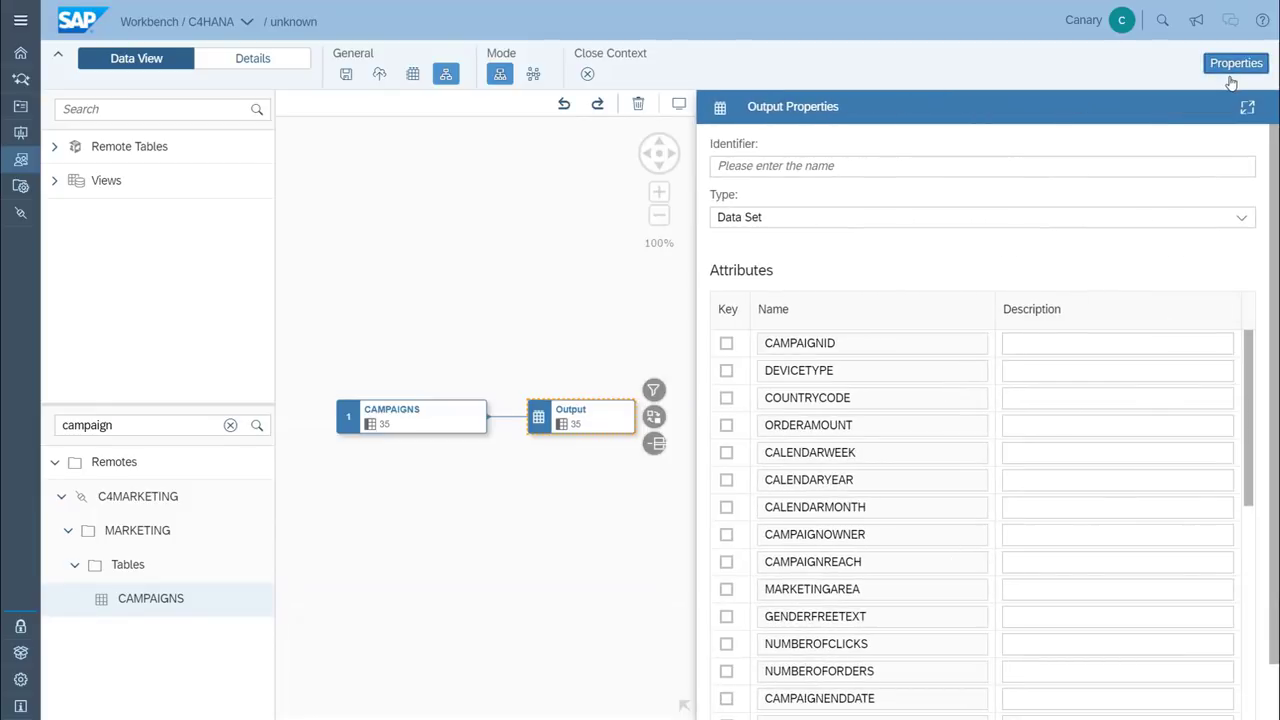
pyautogui.click(818, 167)
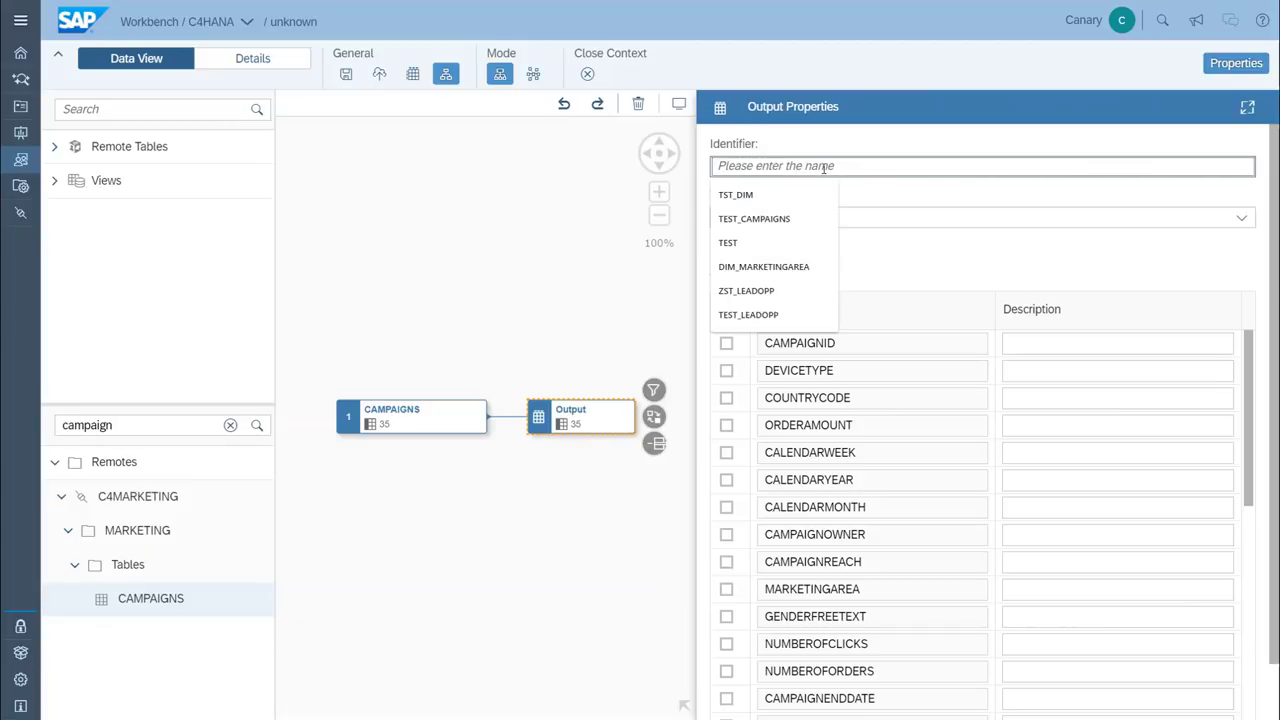
pyautogui.write('FACT_CAMPAIGNS')
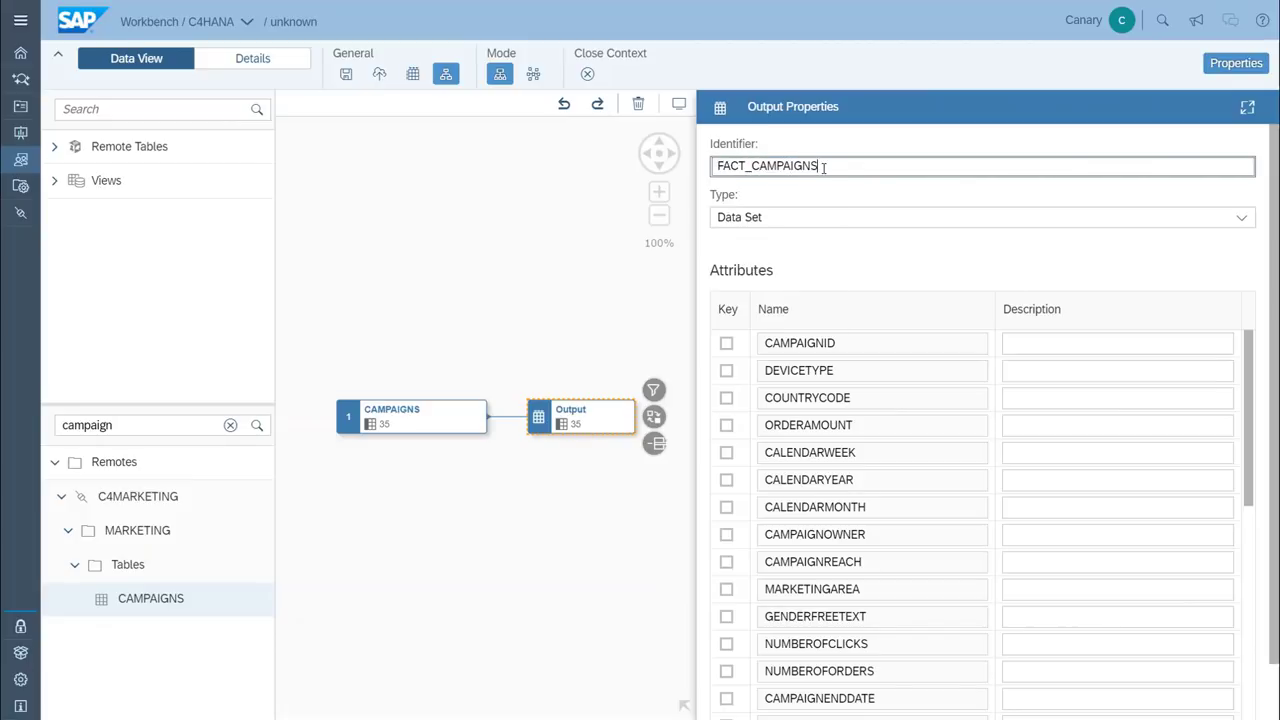
pyautogui.click(864, 250)
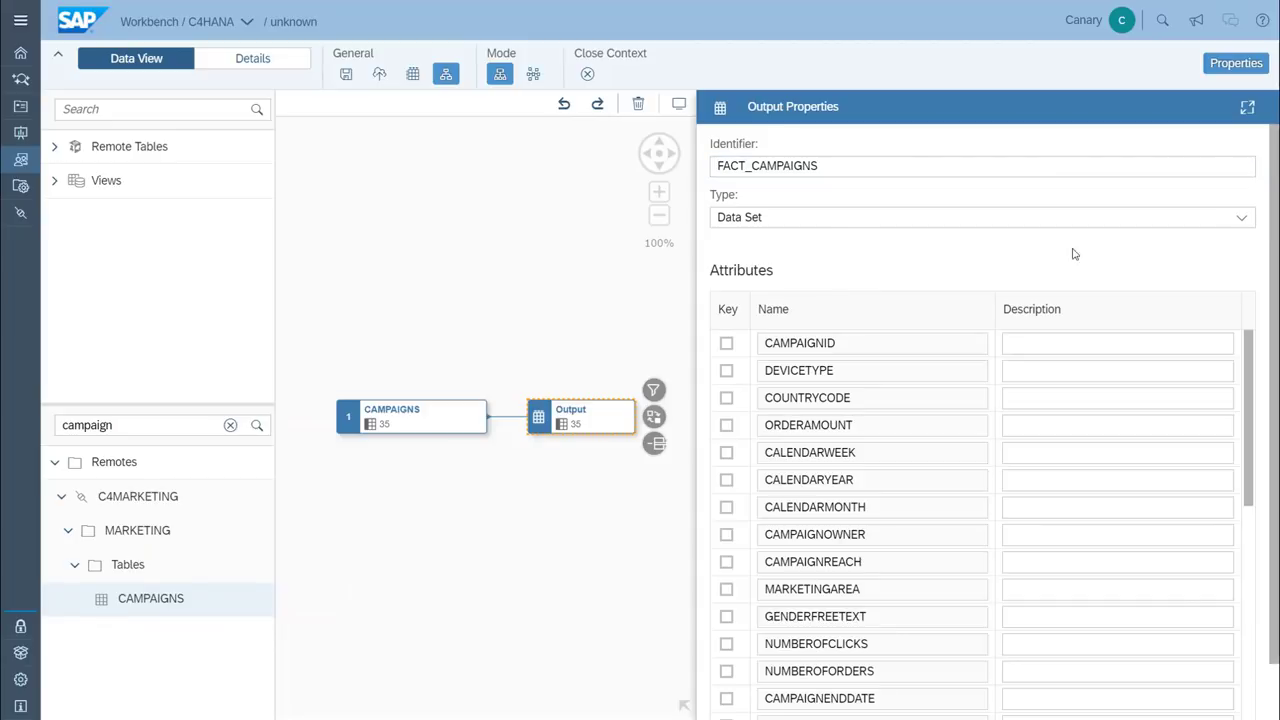
pyautogui.click(1239, 220)
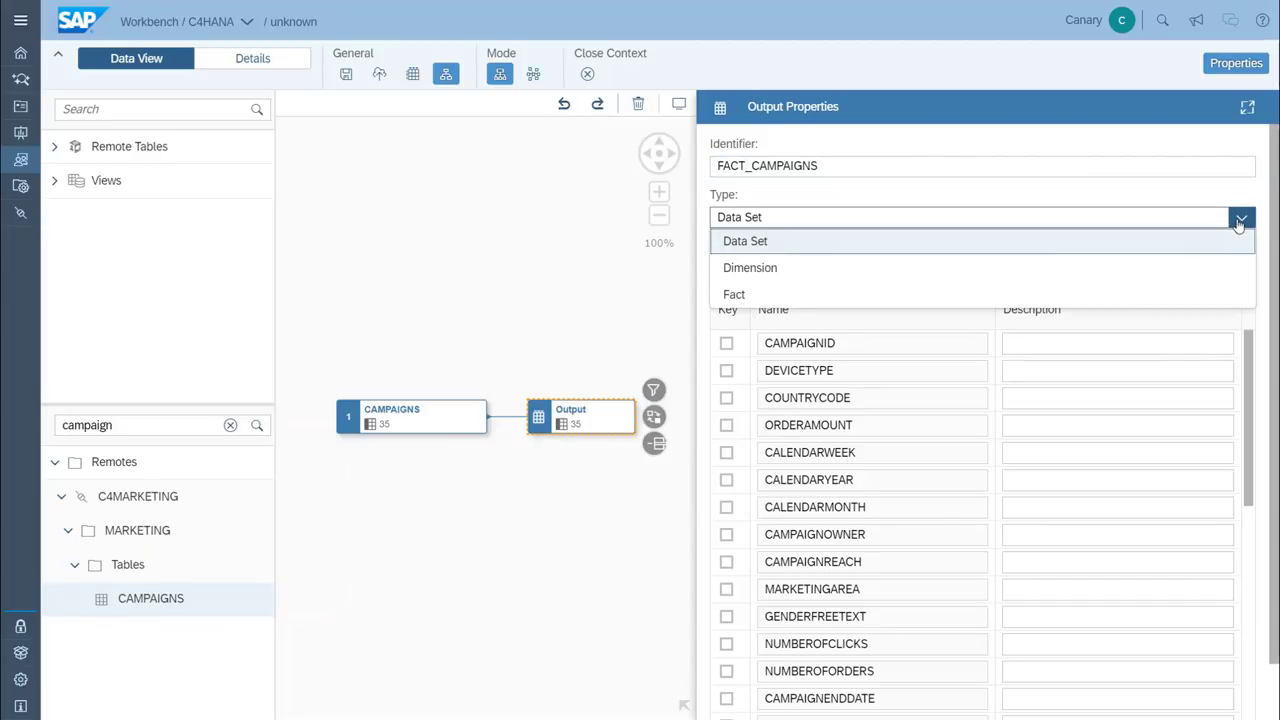
pyautogui.click(750, 298)
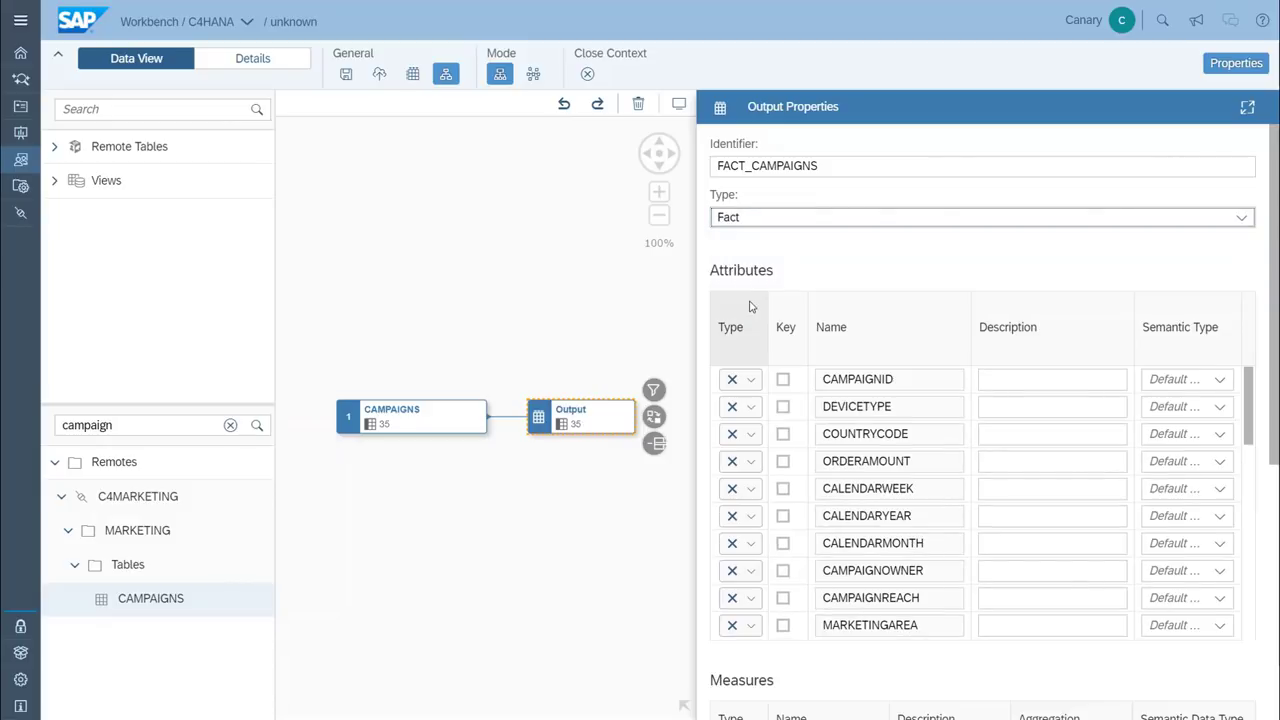
pyautogui.click(830, 267)
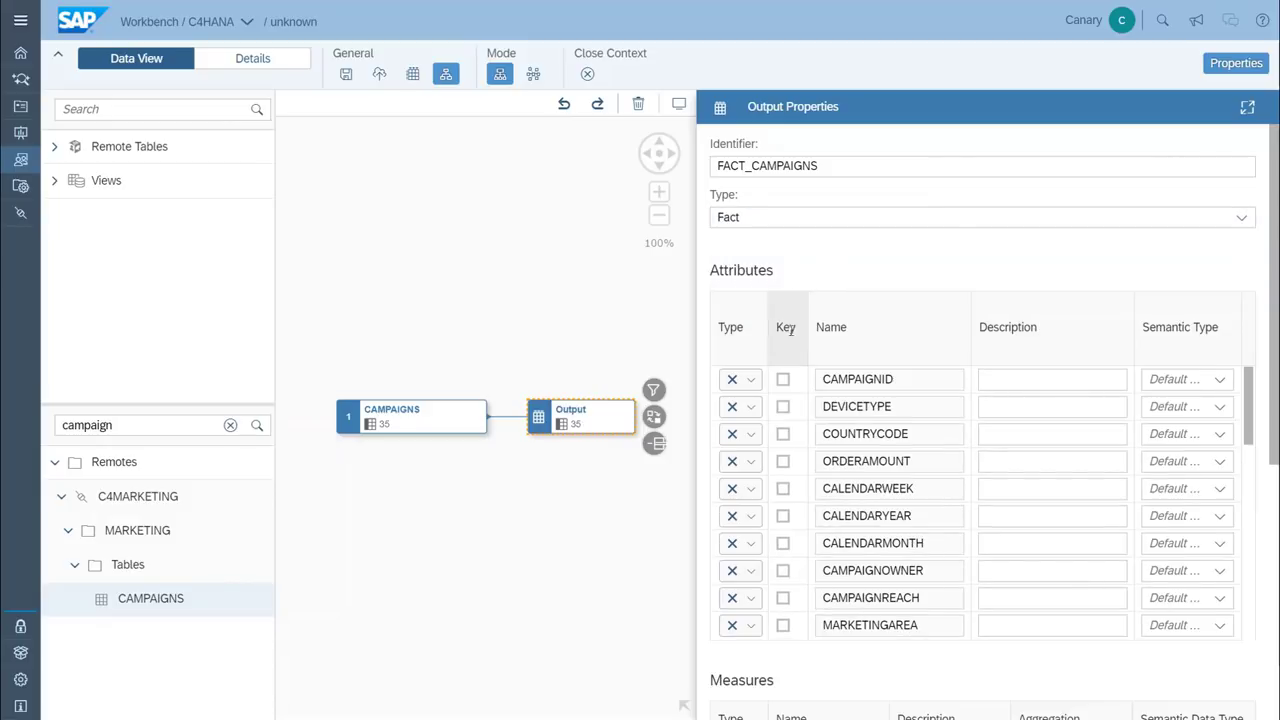
# - Classify the output's columns, making CAMPAIGNID and DEVICETYPE dimensions and ORDERAMOUNT a measure, and review the attribute and measure lists
pyautogui.click(751, 381)
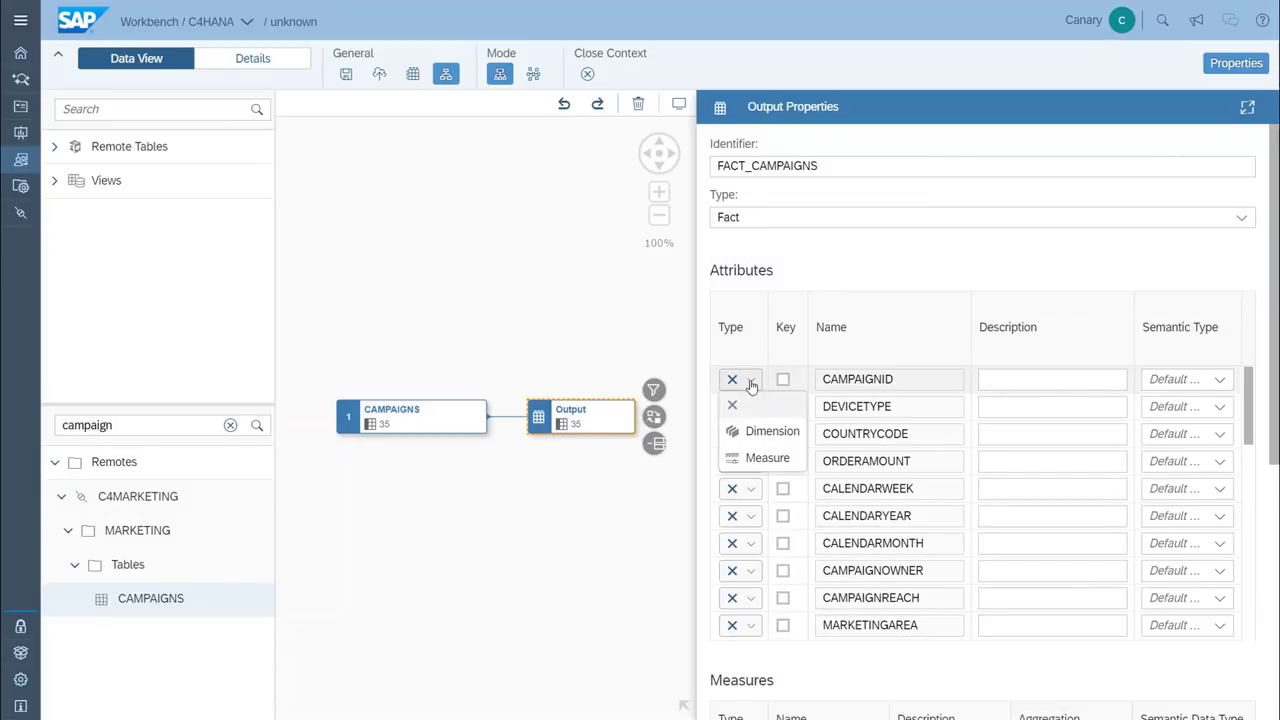
pyautogui.click(772, 431)
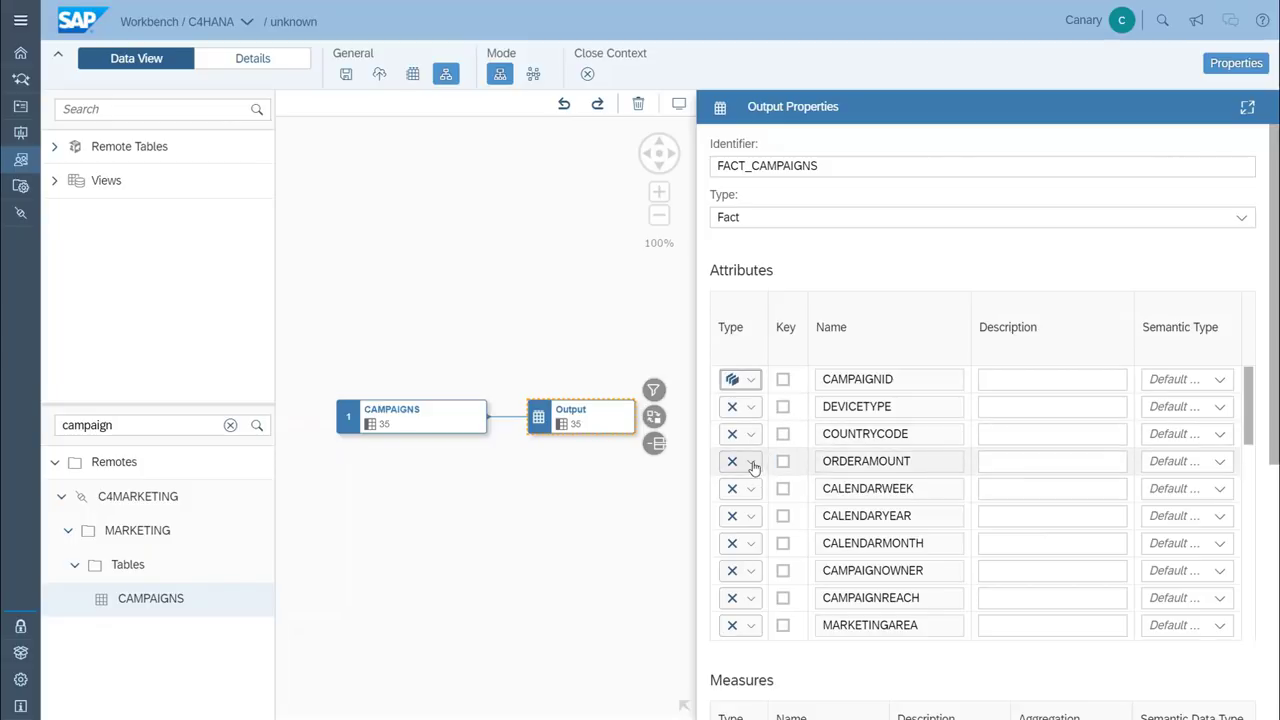
pyautogui.click(753, 466)
pyautogui.click(760, 545)
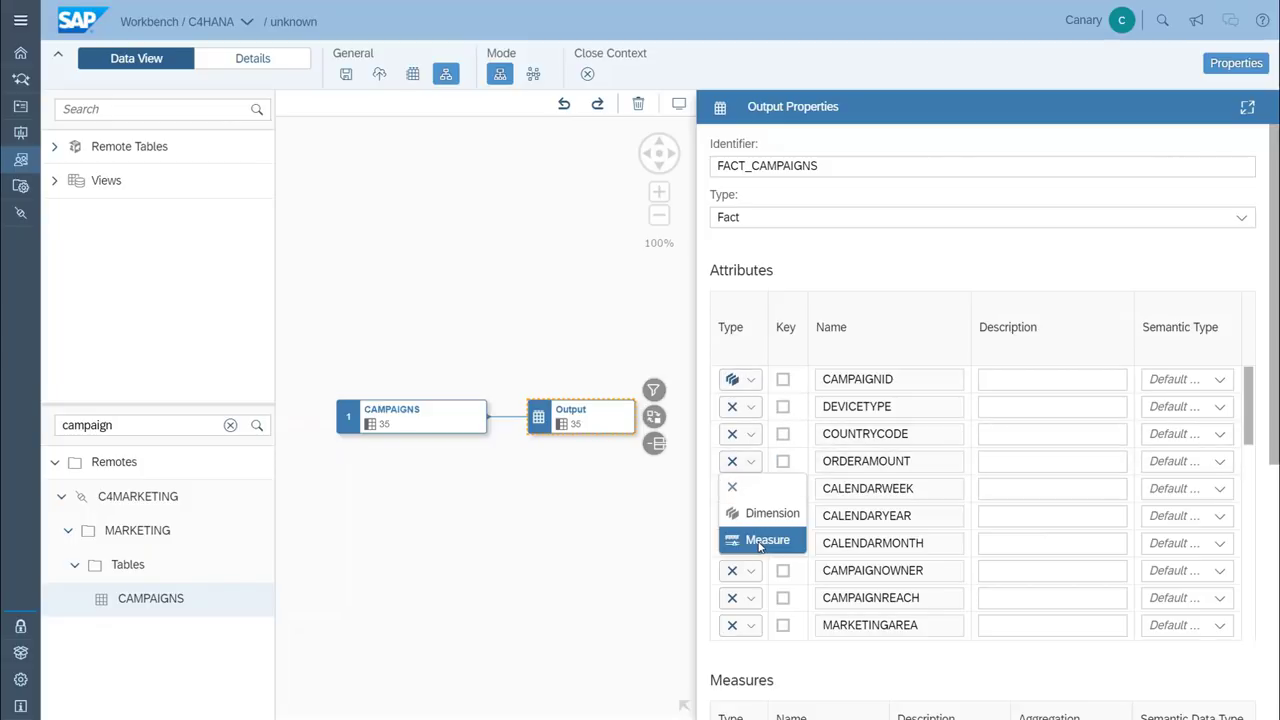
pyautogui.click(752, 407)
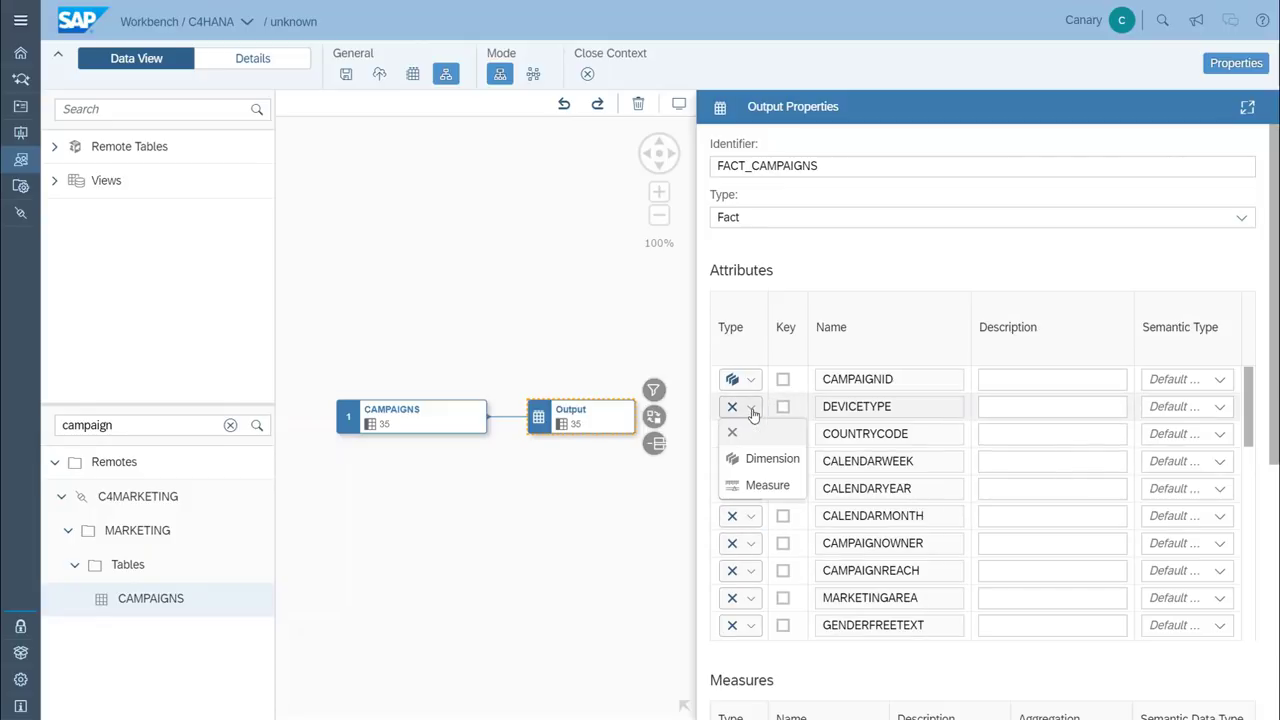
pyautogui.click(751, 460)
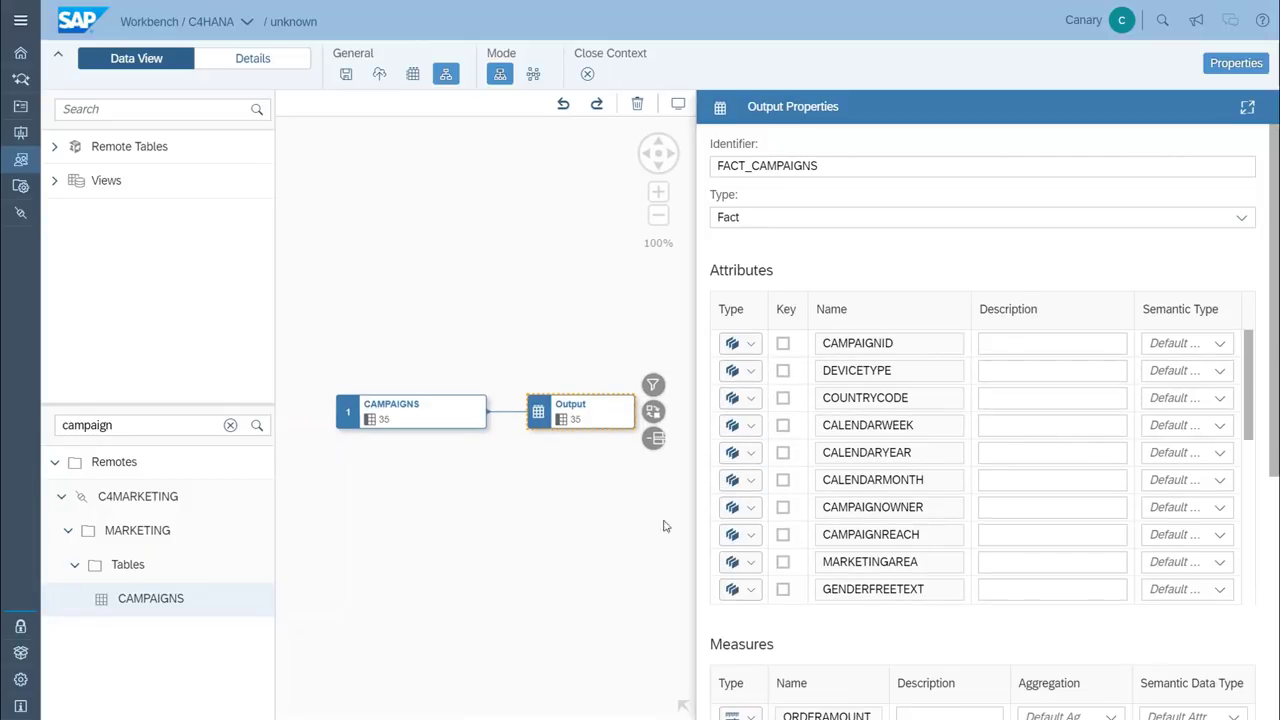
pyautogui.moveTo(1248, 413); pyautogui.dragTo(1251, 591)
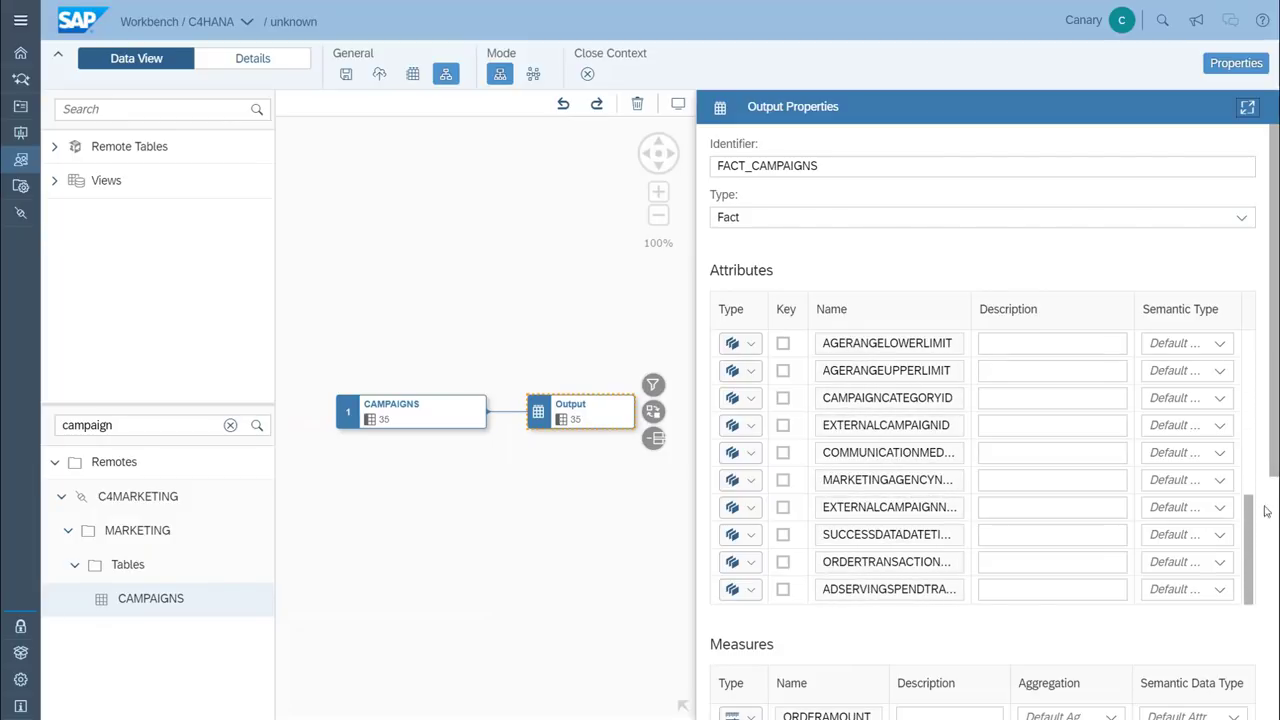
pyautogui.moveTo(1275, 452); pyautogui.dragTo(1275, 652)
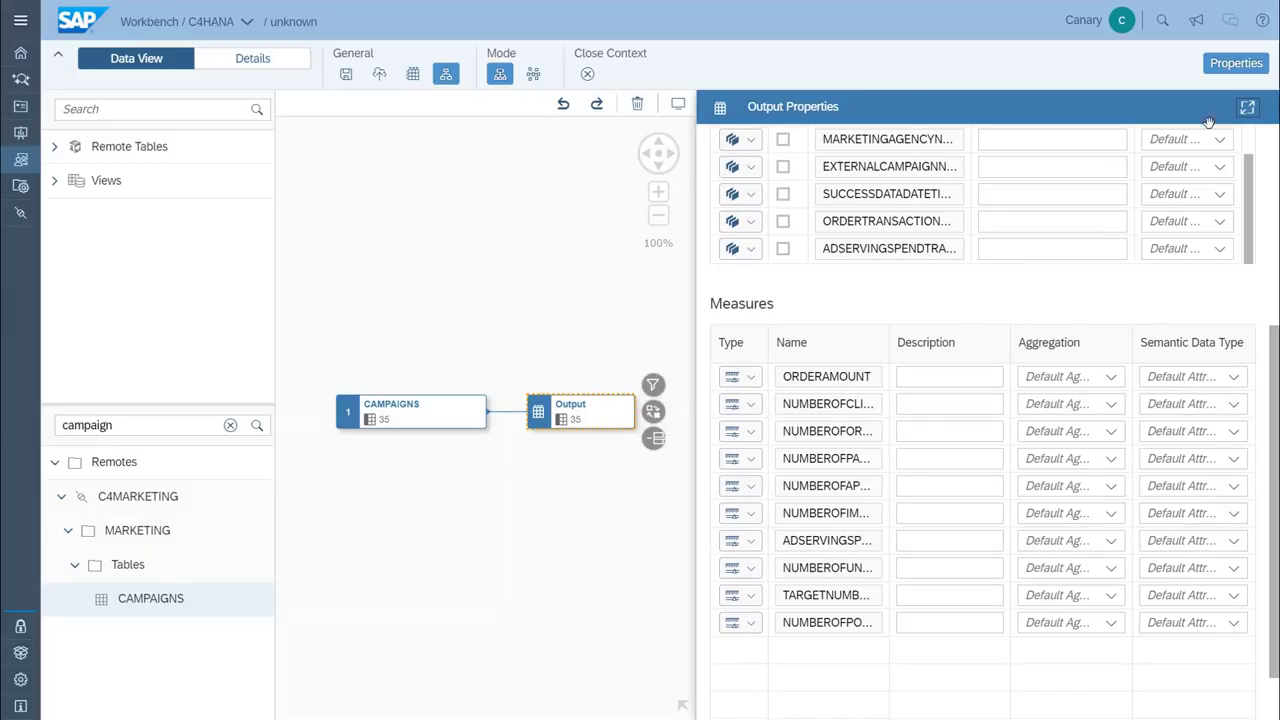
# - Close the output properties, then save and deploy the FACT_CAMPAIGNS view
pyautogui.click(1236, 64)
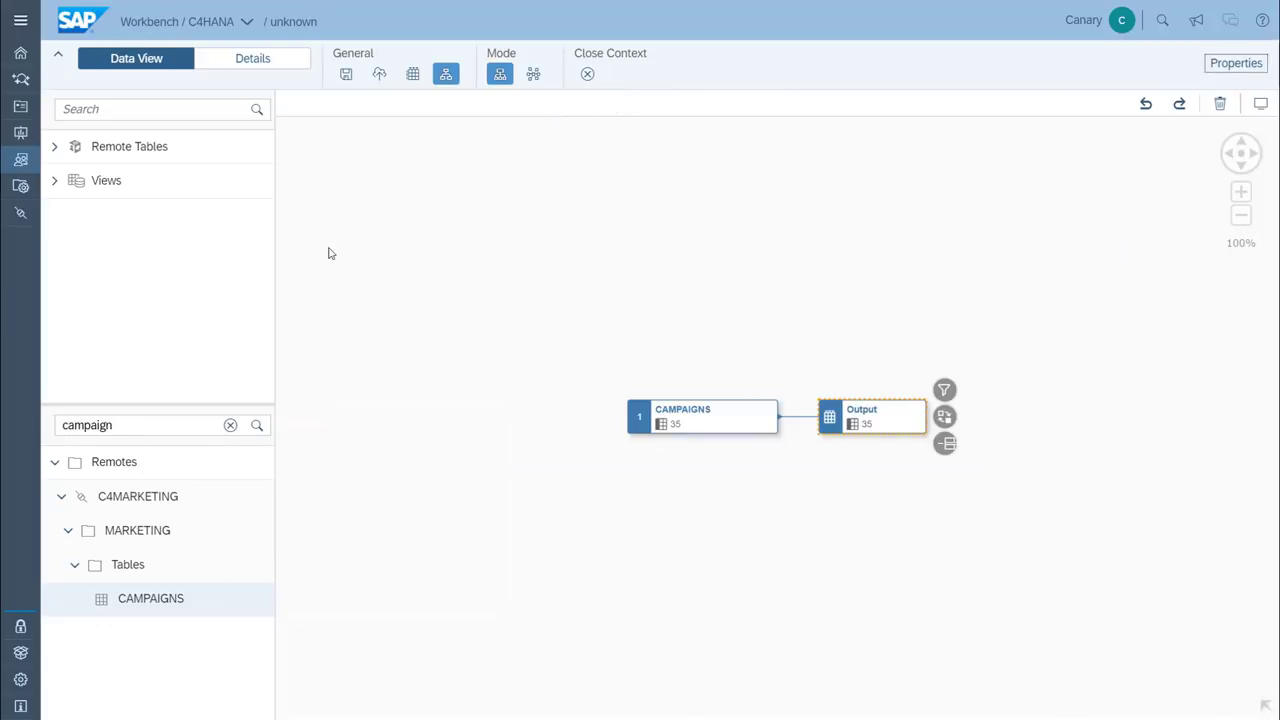
pyautogui.click(343, 82)
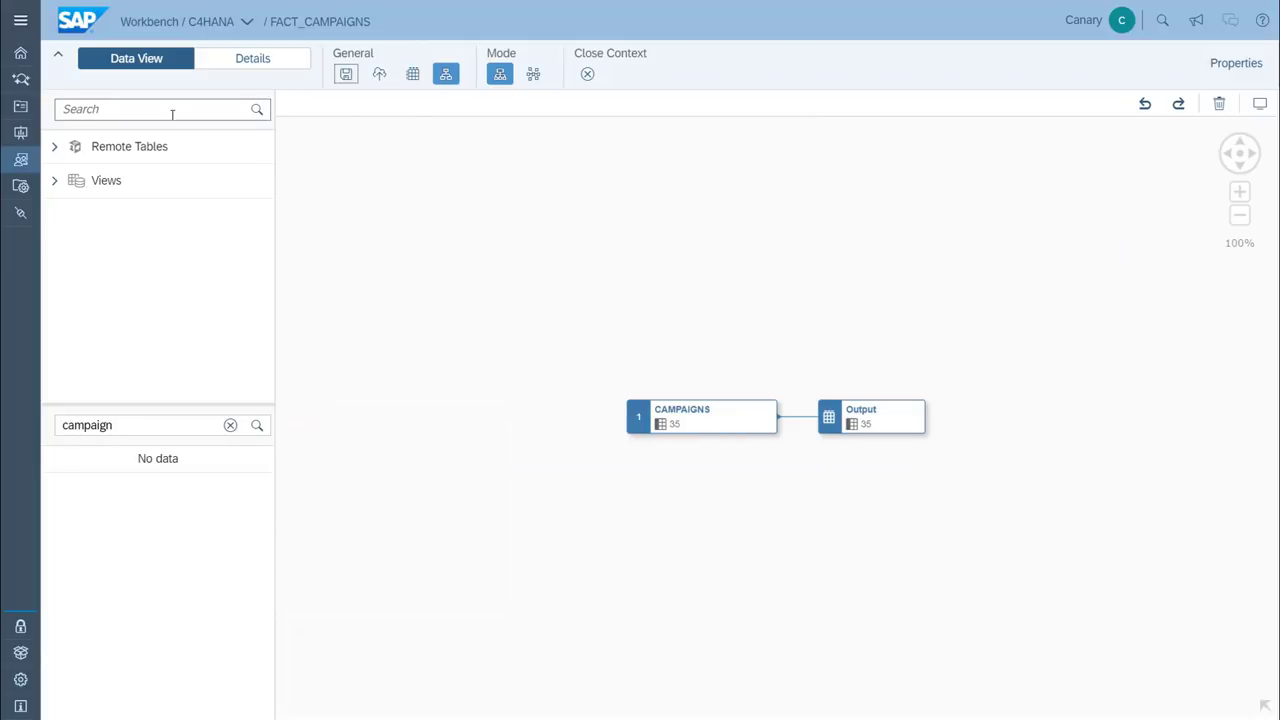
pyautogui.click(379, 78)
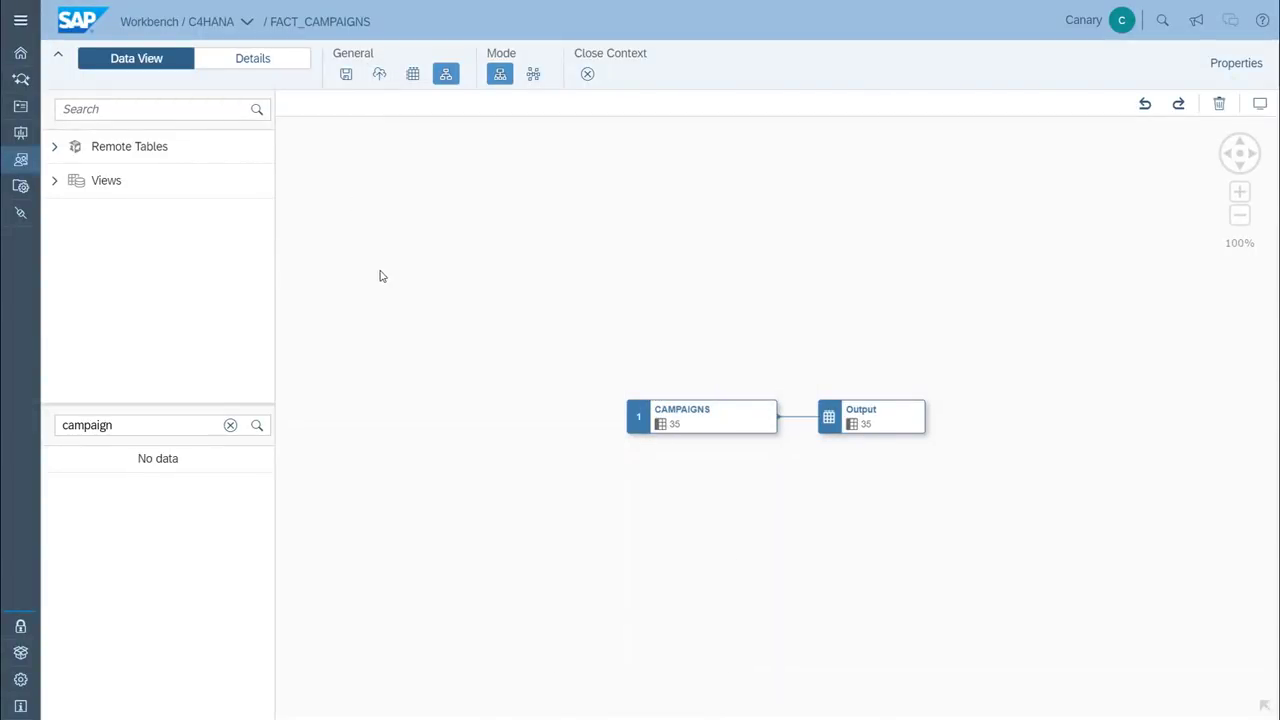
# - Preview the output's data, enlarge the preview to look through its rows, and close it again
pyautogui.click(413, 75)
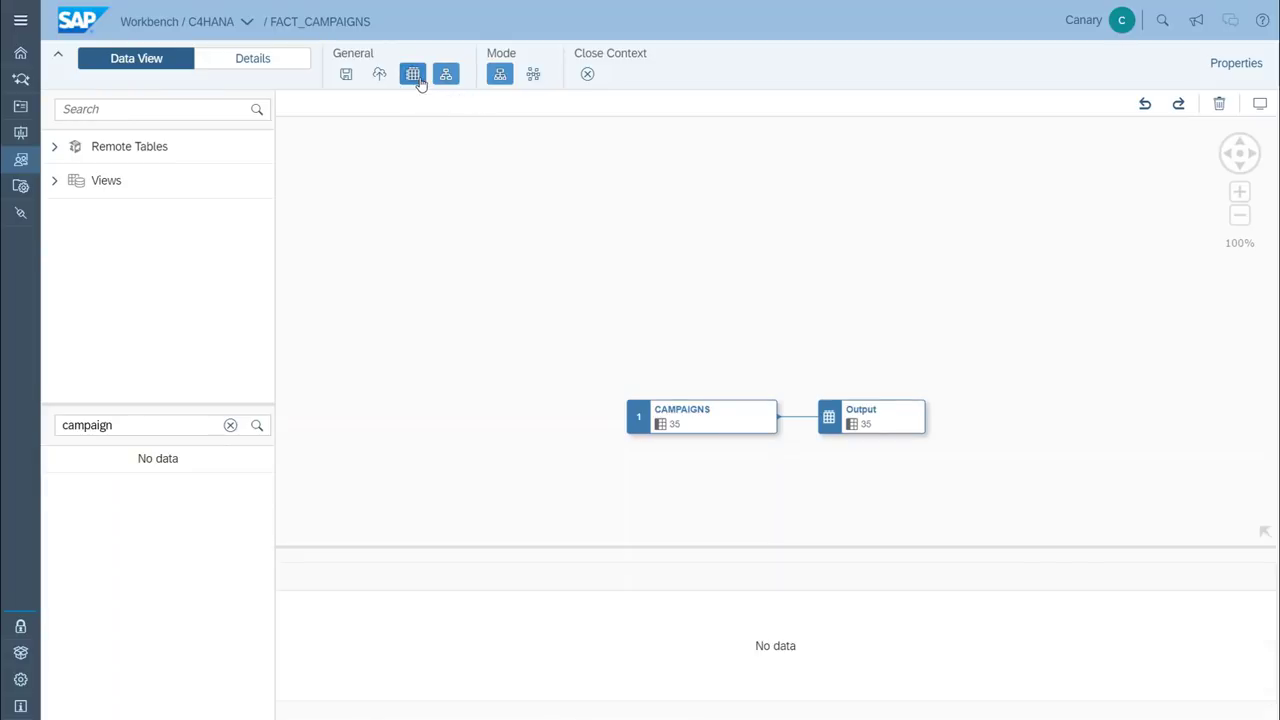
pyautogui.click(893, 420)
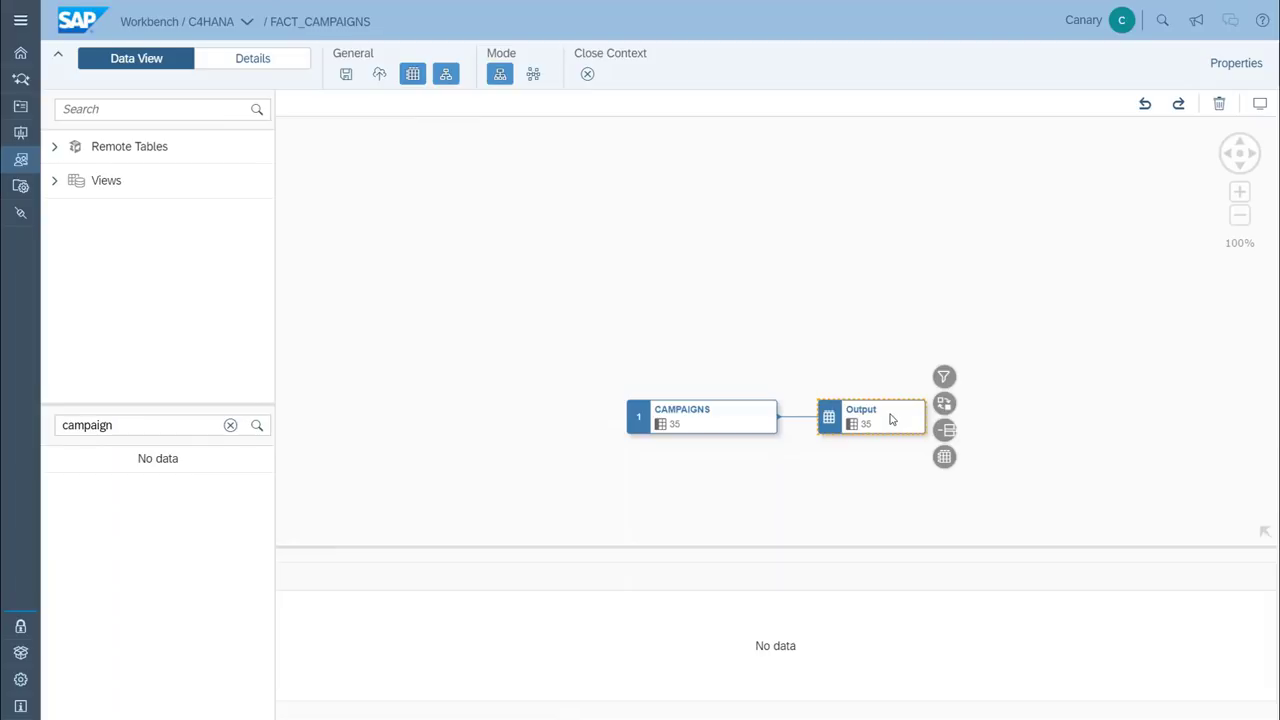
pyautogui.click(945, 457)
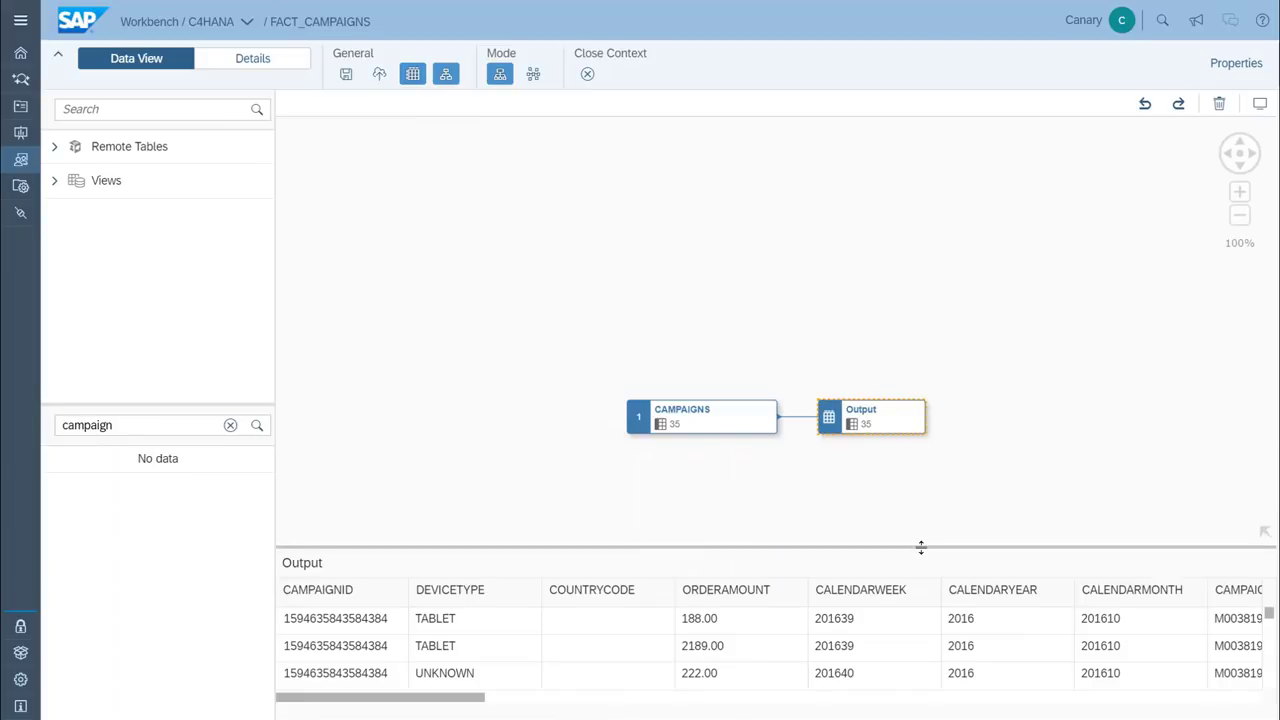
pyautogui.moveTo(921, 547); pyautogui.dragTo(922, 473)
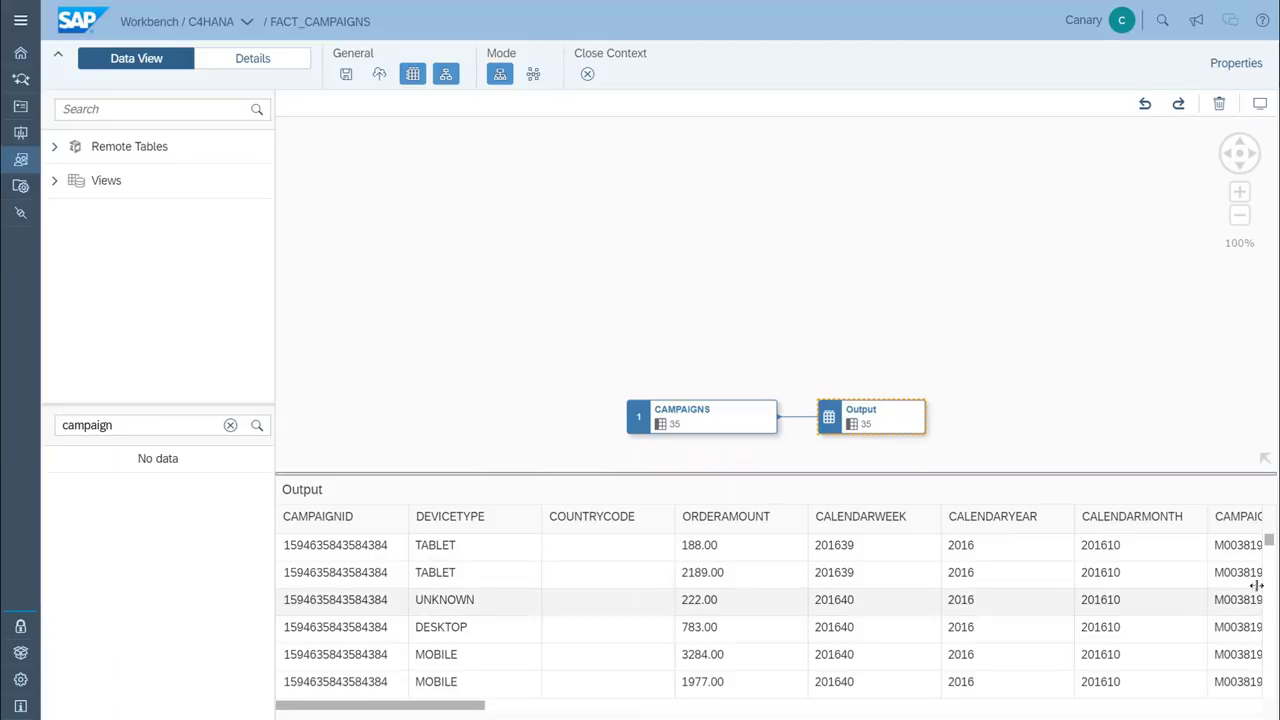
pyautogui.moveTo(1269, 541); pyautogui.dragTo(1269, 654)
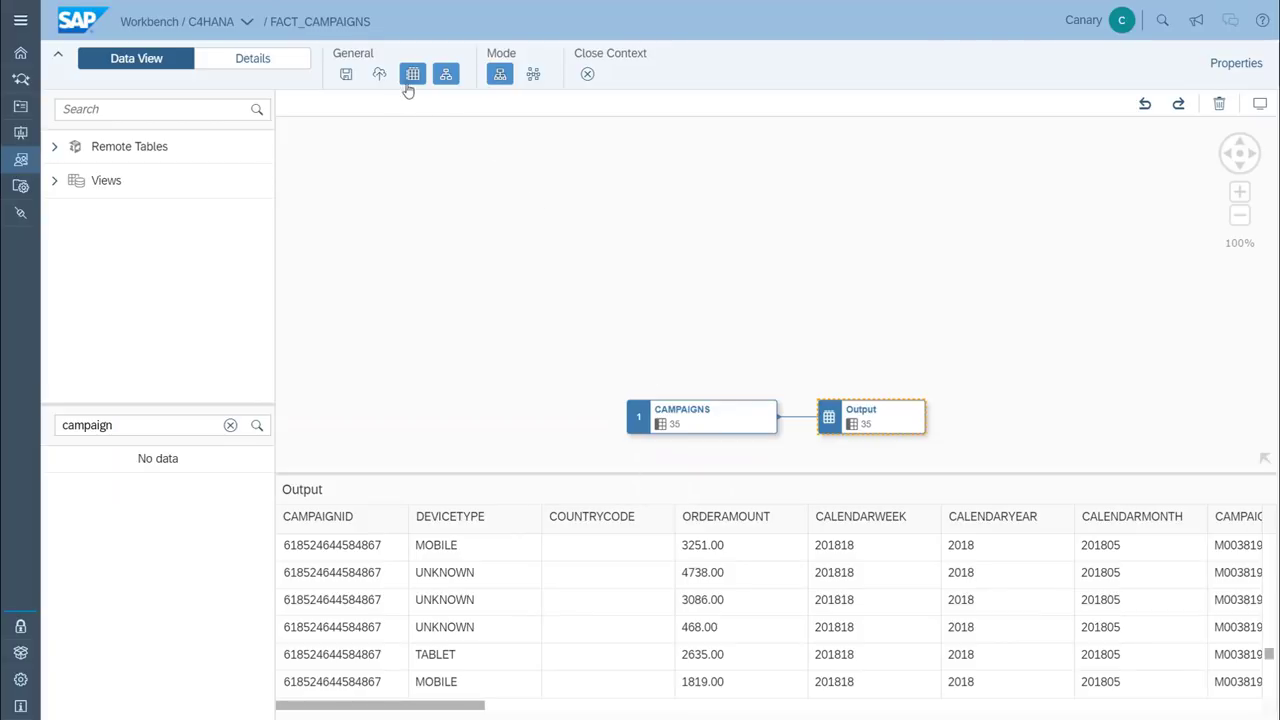
pyautogui.click(410, 84)
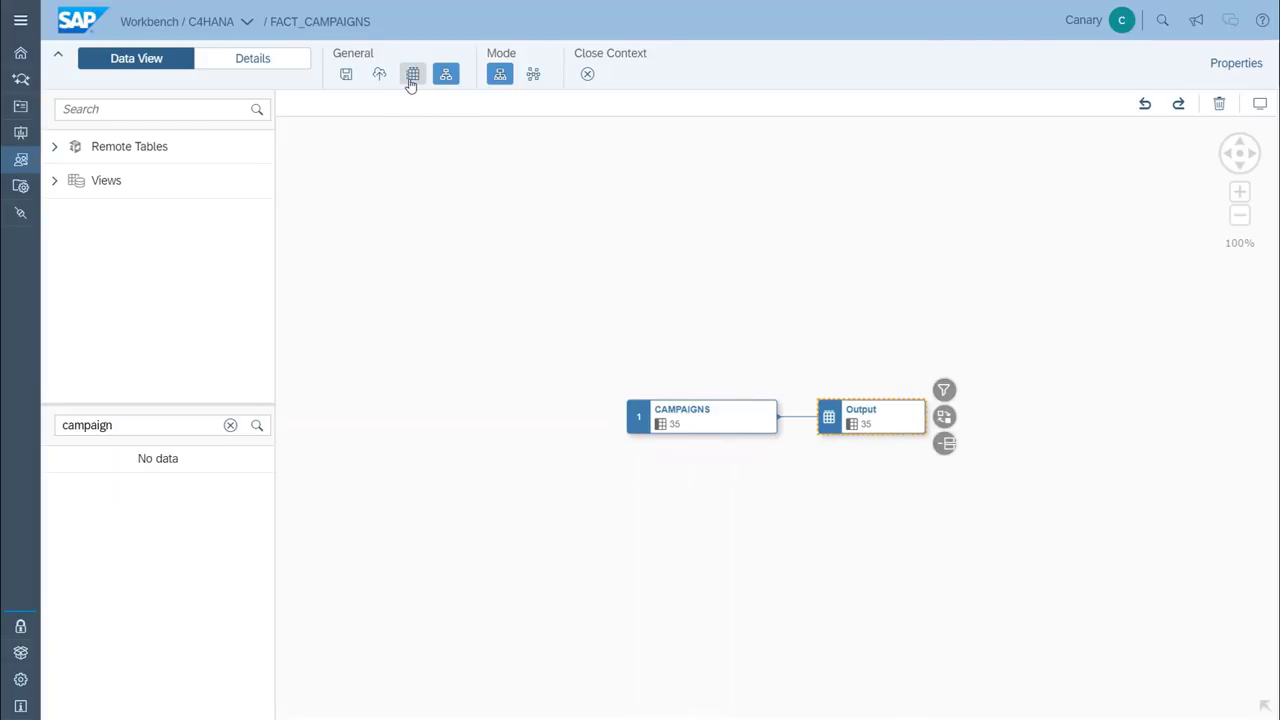
# - Switch the view to association mode and add DIM_COMMUNICATIONMEDIUM as an association of the output
pyautogui.click(414, 311)
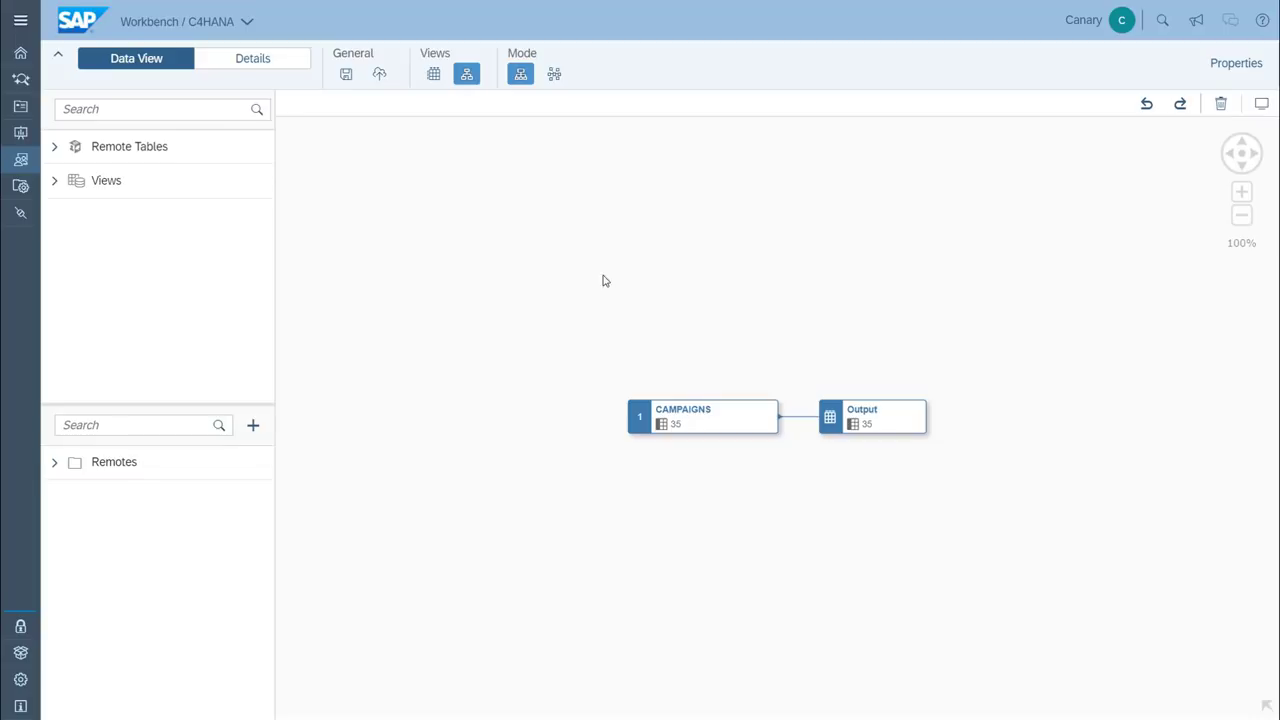
pyautogui.click(553, 75)
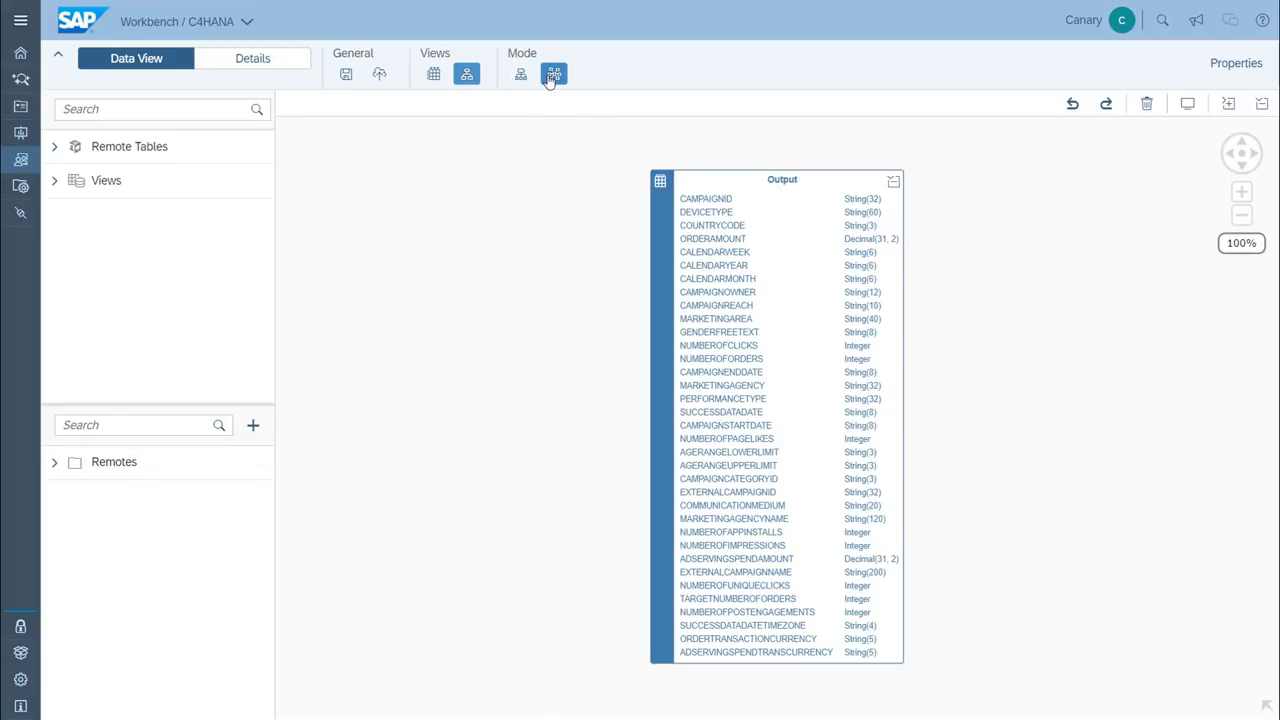
pyautogui.click(54, 190)
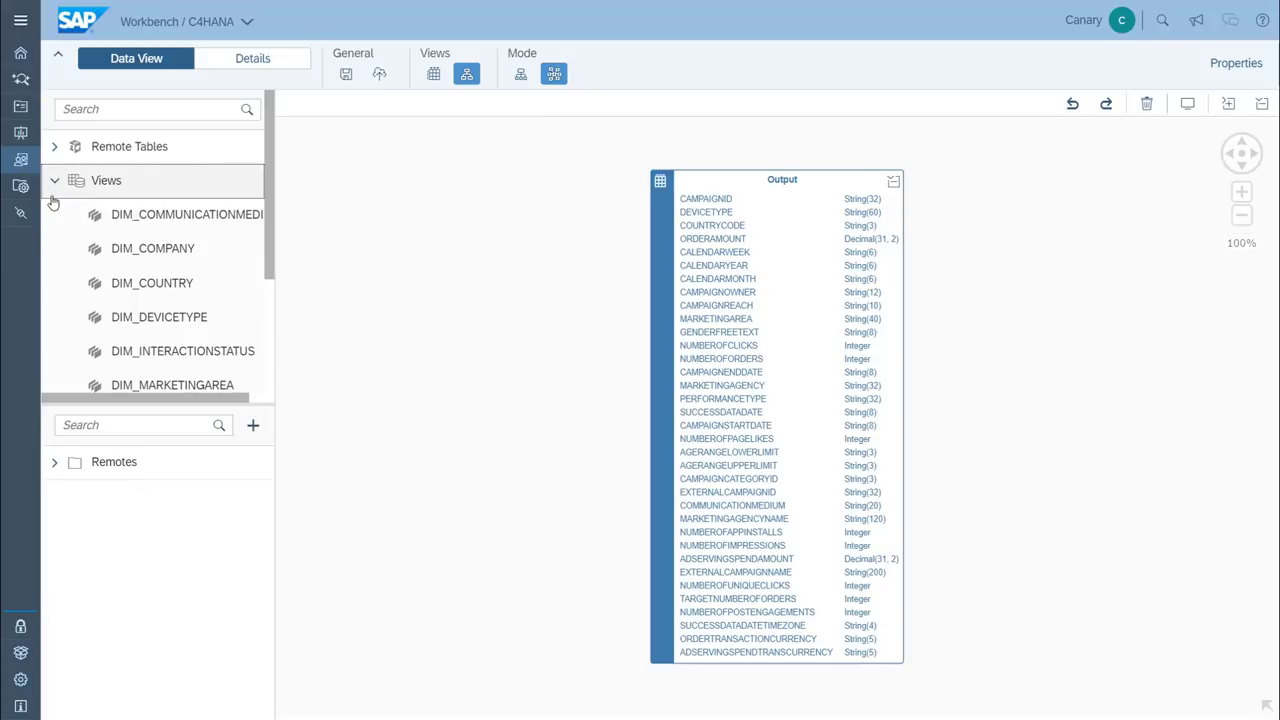
pyautogui.click(165, 227)
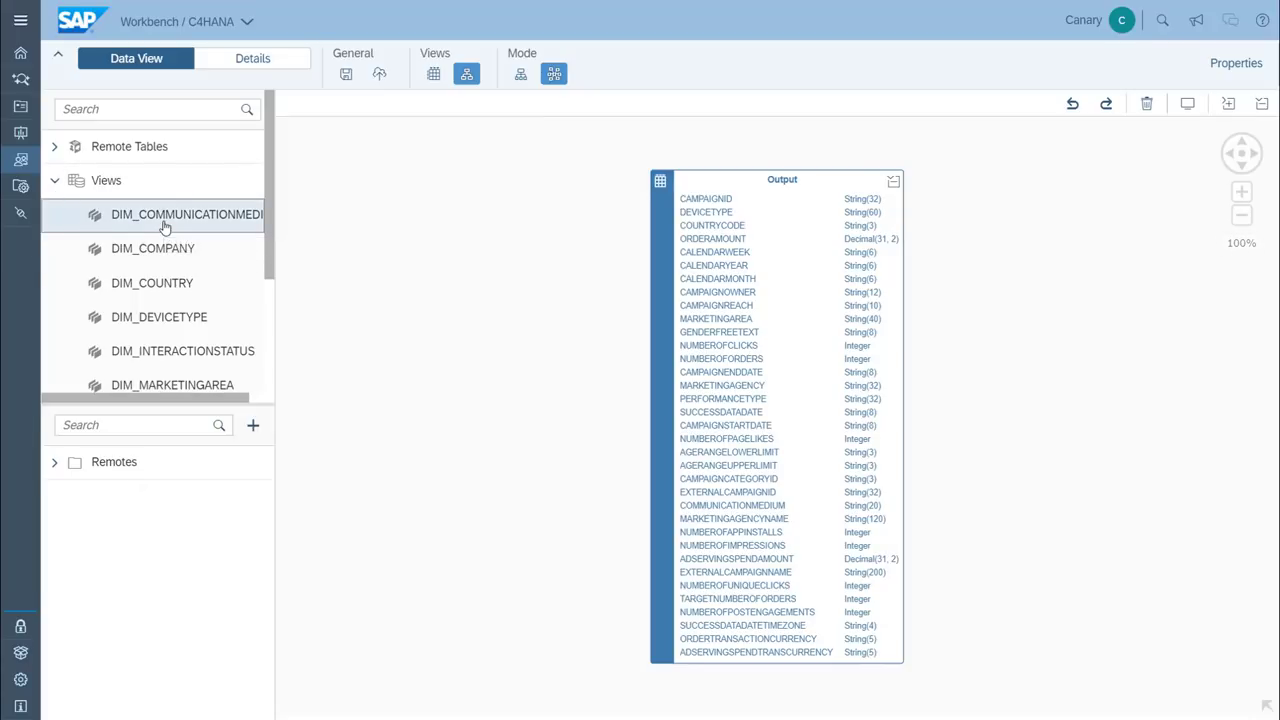
pyautogui.moveTo(155, 222); pyautogui.dragTo(755, 196)
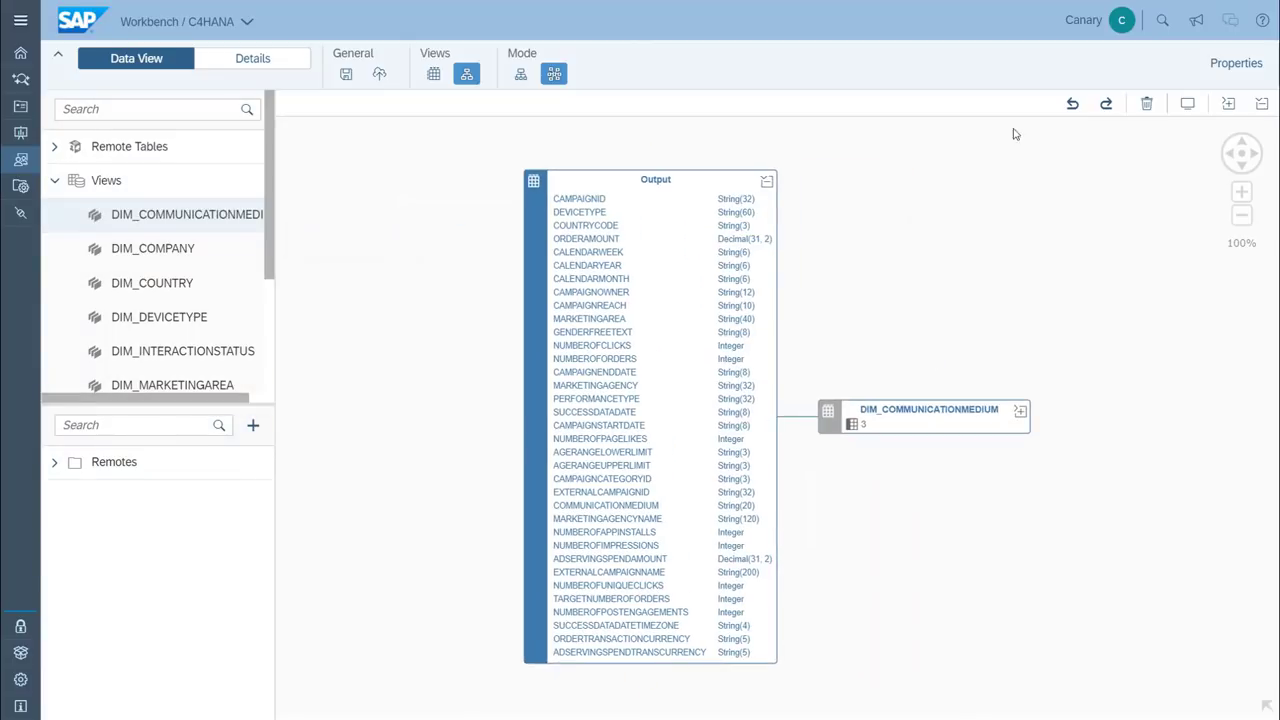
# - In the association properties, filter the output fields by "comm" and map COMMUNICATIONMEDIUM to the dimension's COMMUNICATIONMEDIUM key
pyautogui.click(1229, 64)
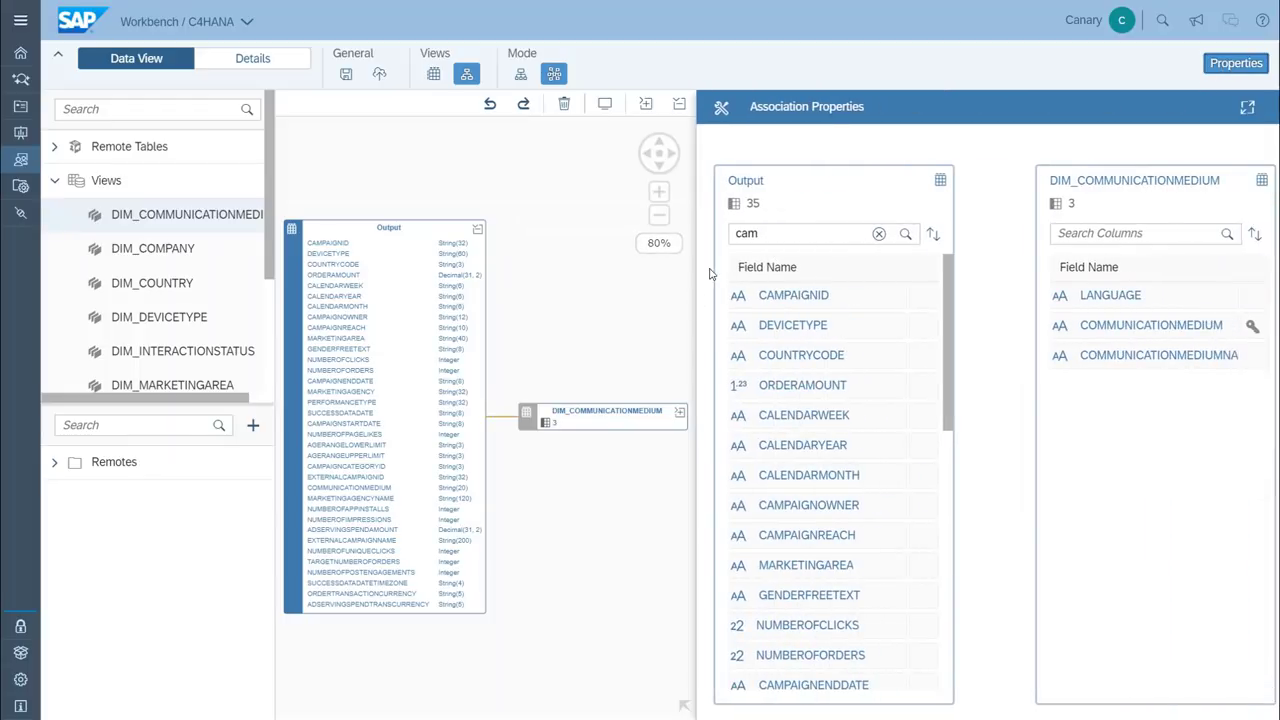
pyautogui.doubleClick(748, 233)
pyautogui.write('comm')
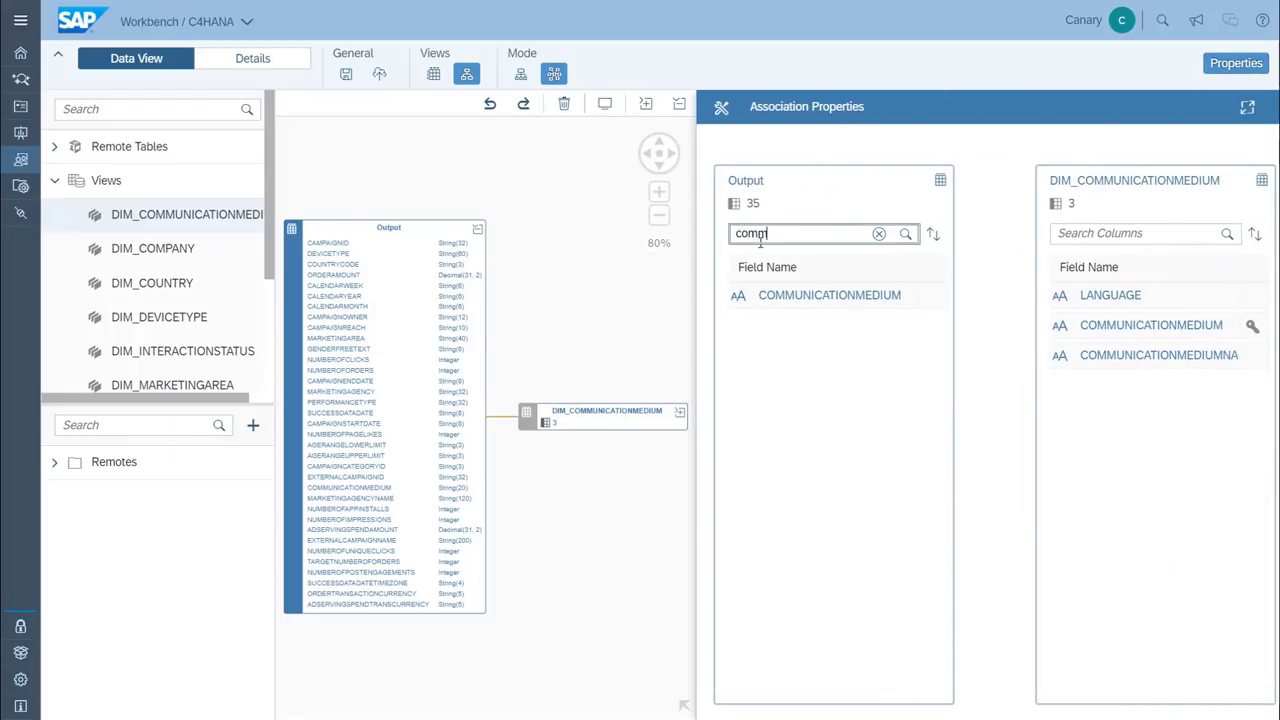
pyautogui.click(857, 305)
pyautogui.moveTo(840, 300); pyautogui.dragTo(1118, 332)
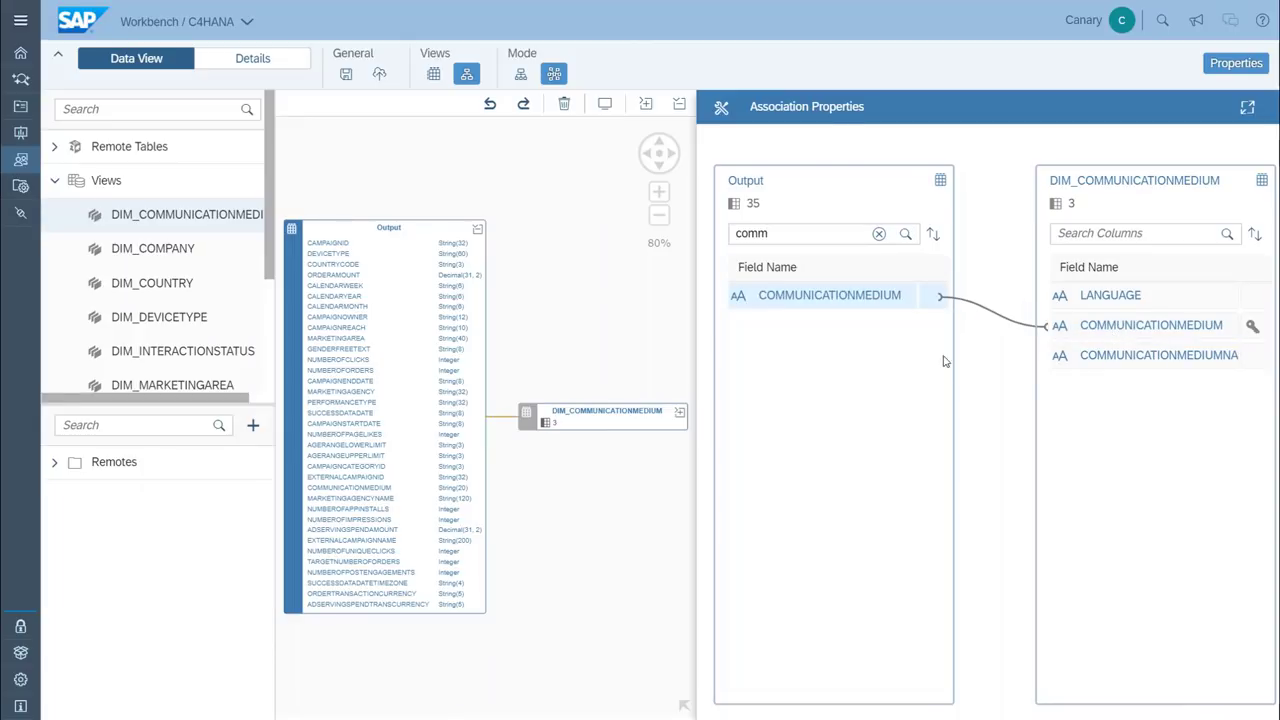
# - Associate DIM_COUNTRY with the output and map the output's COUNTRYCODE field to the COUNTRY key
pyautogui.click(178, 286)
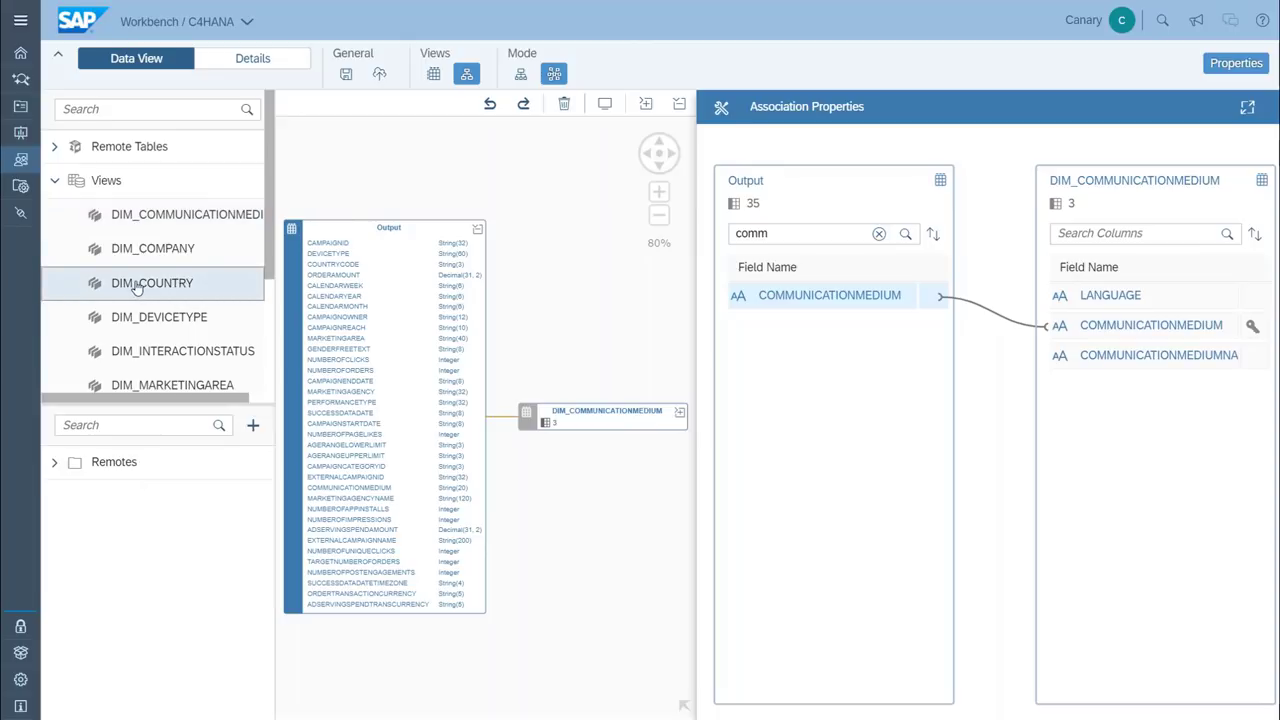
pyautogui.moveTo(134, 283); pyautogui.dragTo(572, 320)
pyautogui.moveTo(572, 317); pyautogui.dragTo(421, 272)
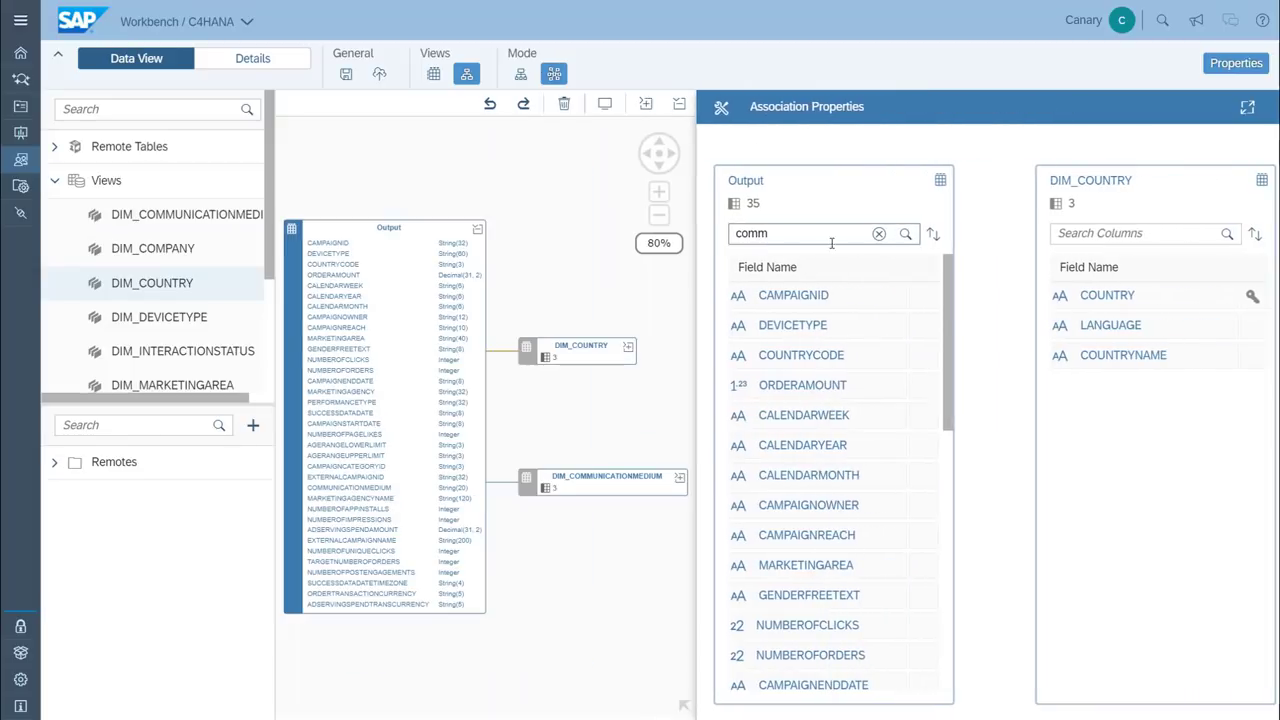
pyautogui.doubleClick(793, 234)
pyautogui.write('ount')
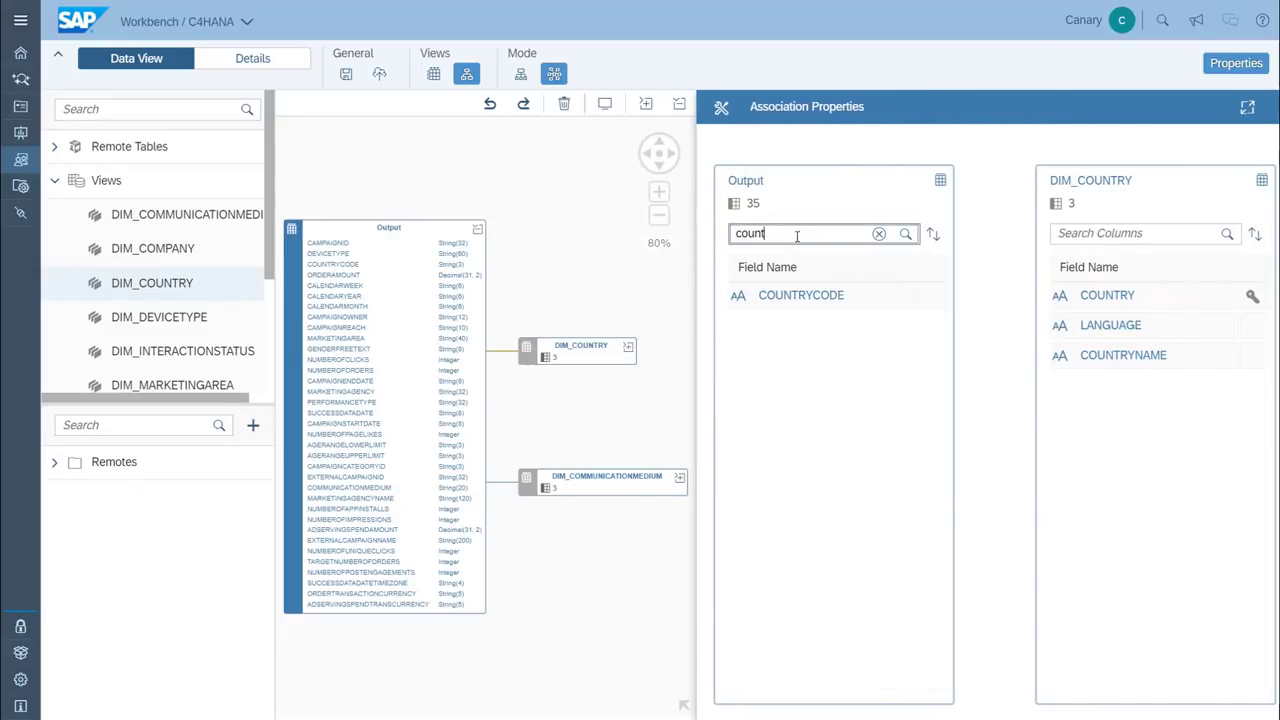
pyautogui.click(857, 303)
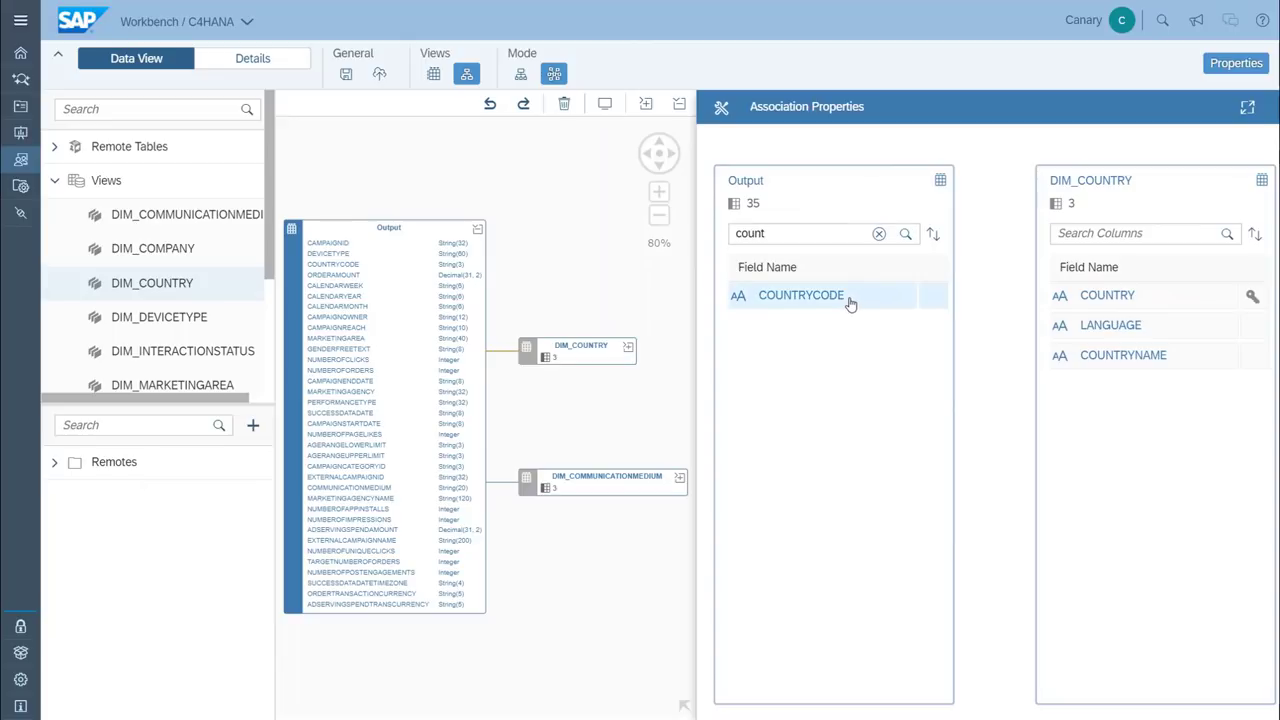
pyautogui.moveTo(849, 303); pyautogui.dragTo(1118, 305)
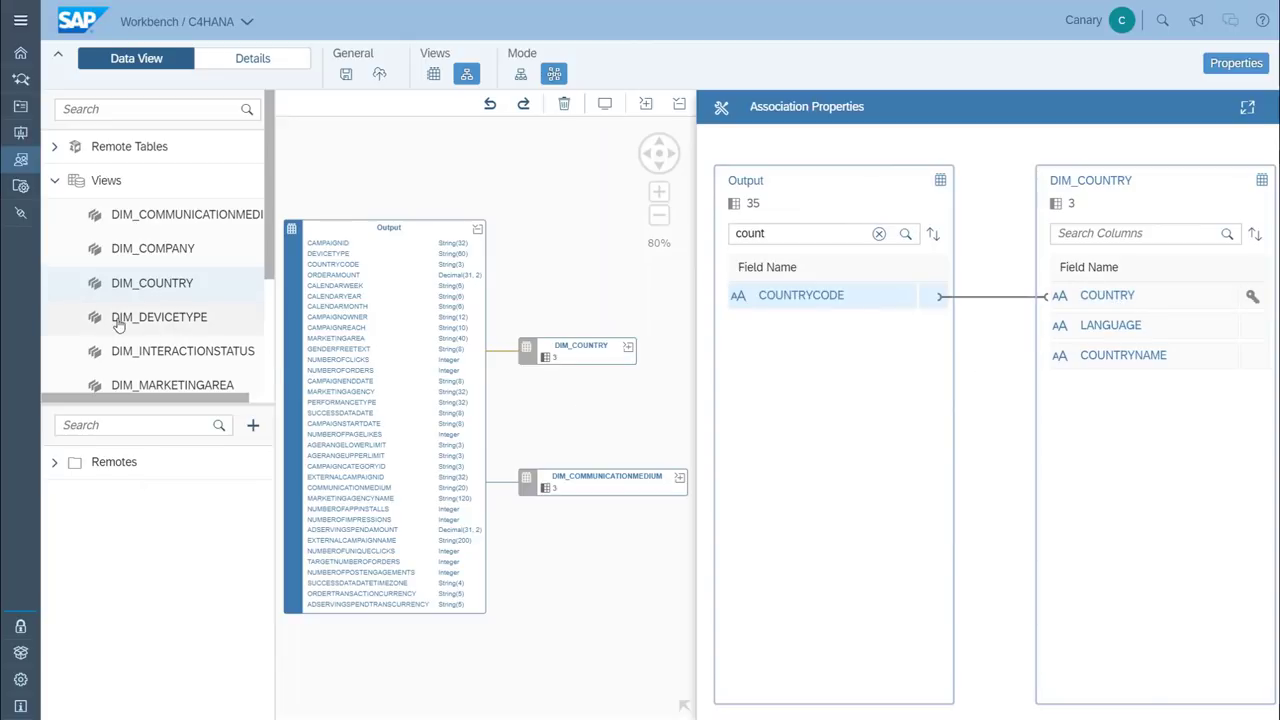
# - Associate DIM_DEVICETYPE with the output and map the output's DEVICETYPE field to the dimension's DEVICETYPE key
pyautogui.click(118, 325)
pyautogui.moveTo(118, 325); pyautogui.dragTo(415, 254)
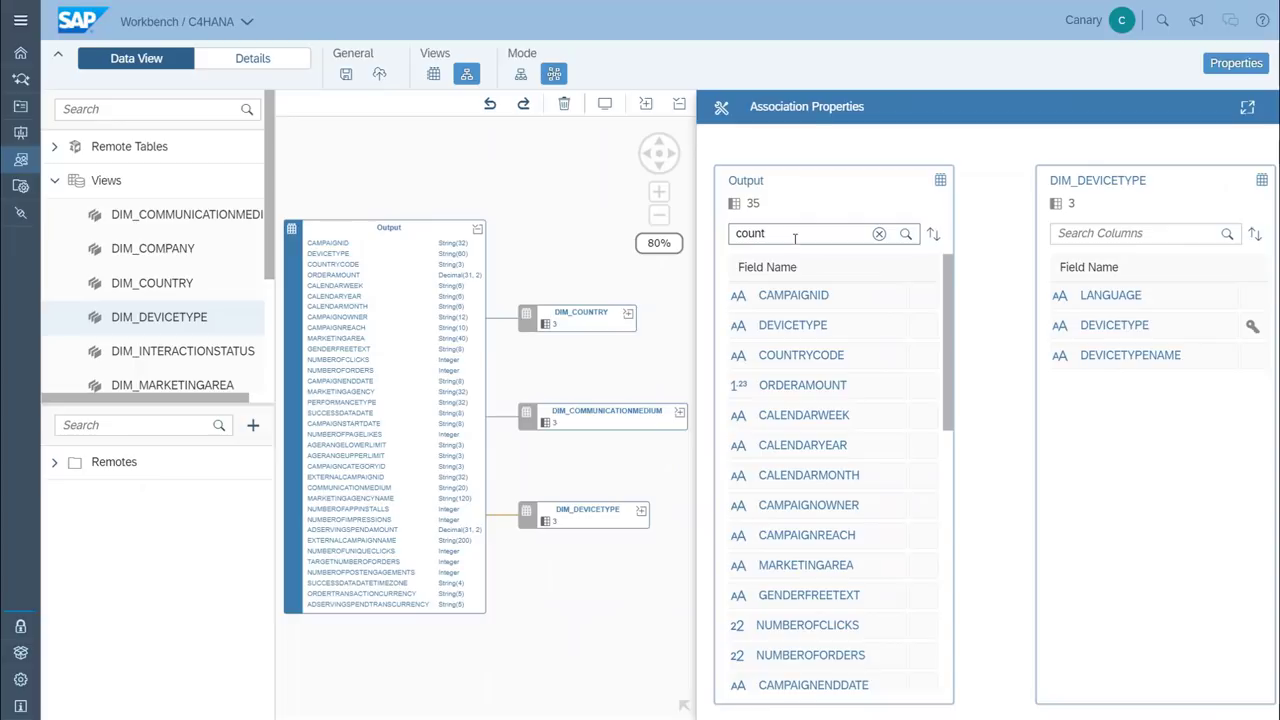
pyautogui.doubleClick(795, 235)
pyautogui.write('devic')
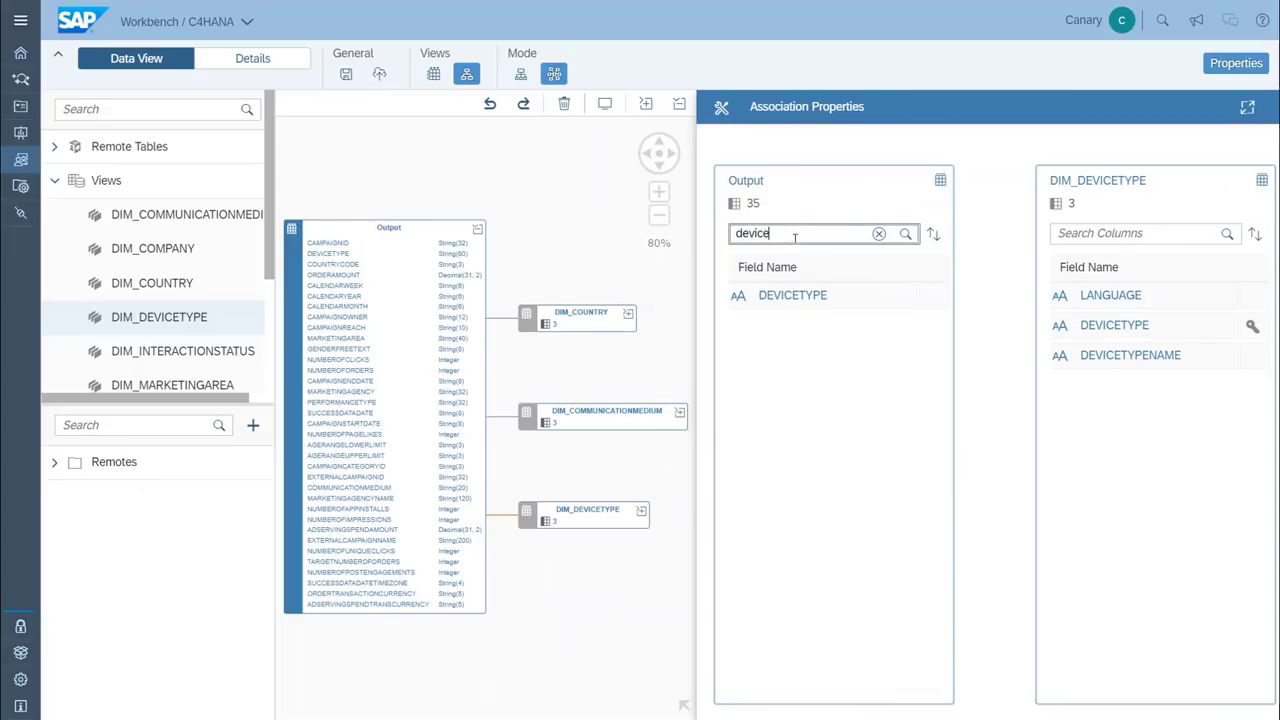
pyautogui.write('e')
pyautogui.click(856, 298)
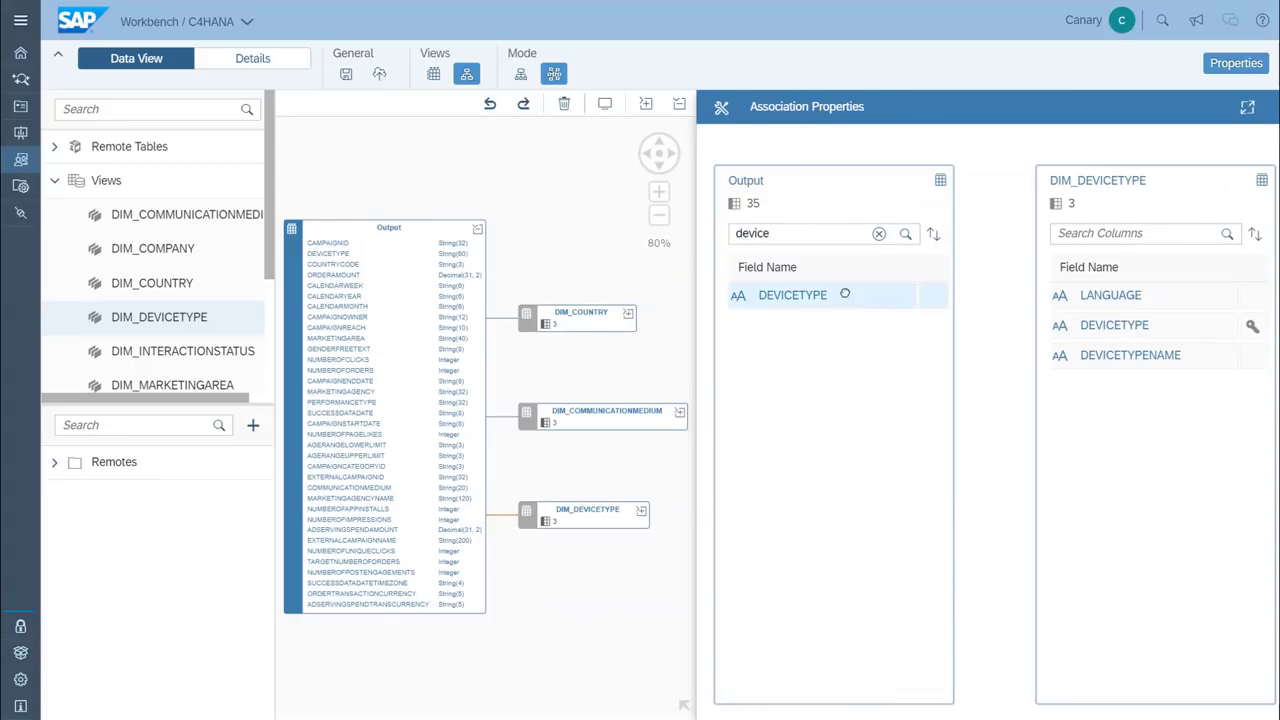
pyautogui.moveTo(844, 293); pyautogui.dragTo(1106, 328)
# - Associate DIM_MARKETINGAREA with the output and map the output's MARKETINGAREA field to the dimension's MarketingArea key
pyautogui.scroll(-2, 191, 369)
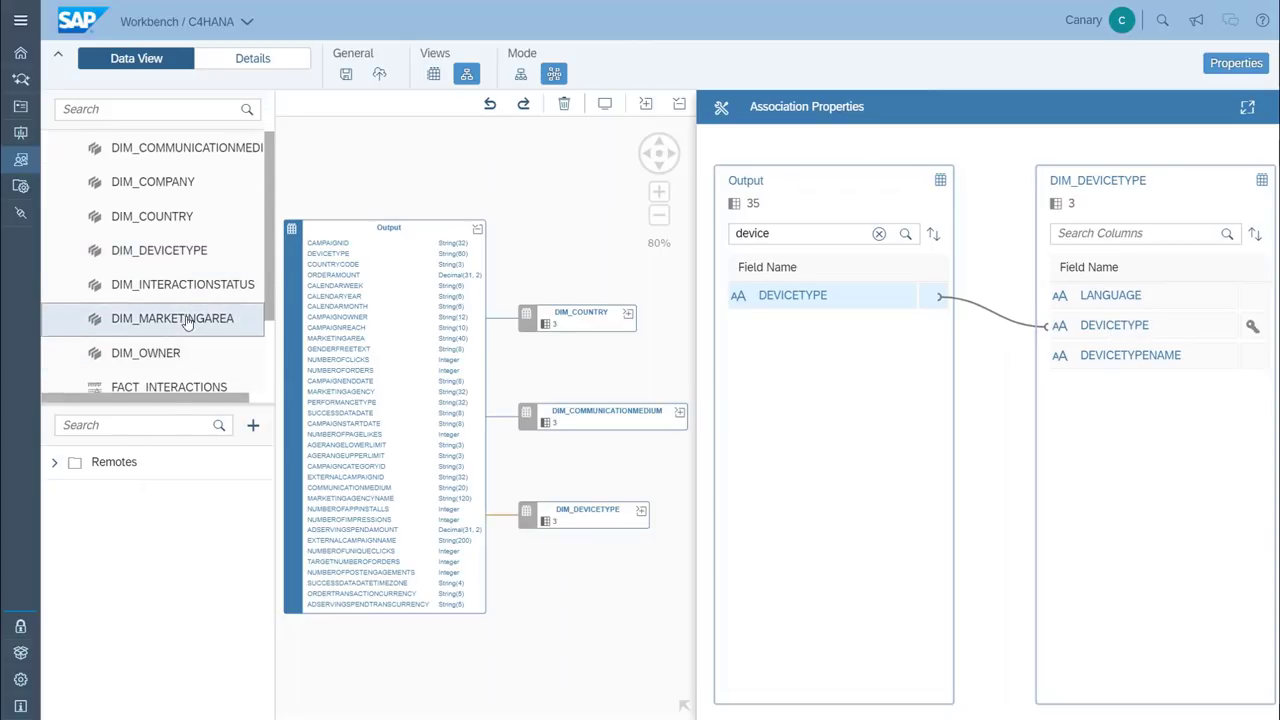
pyautogui.moveTo(145, 322); pyautogui.dragTo(343, 233)
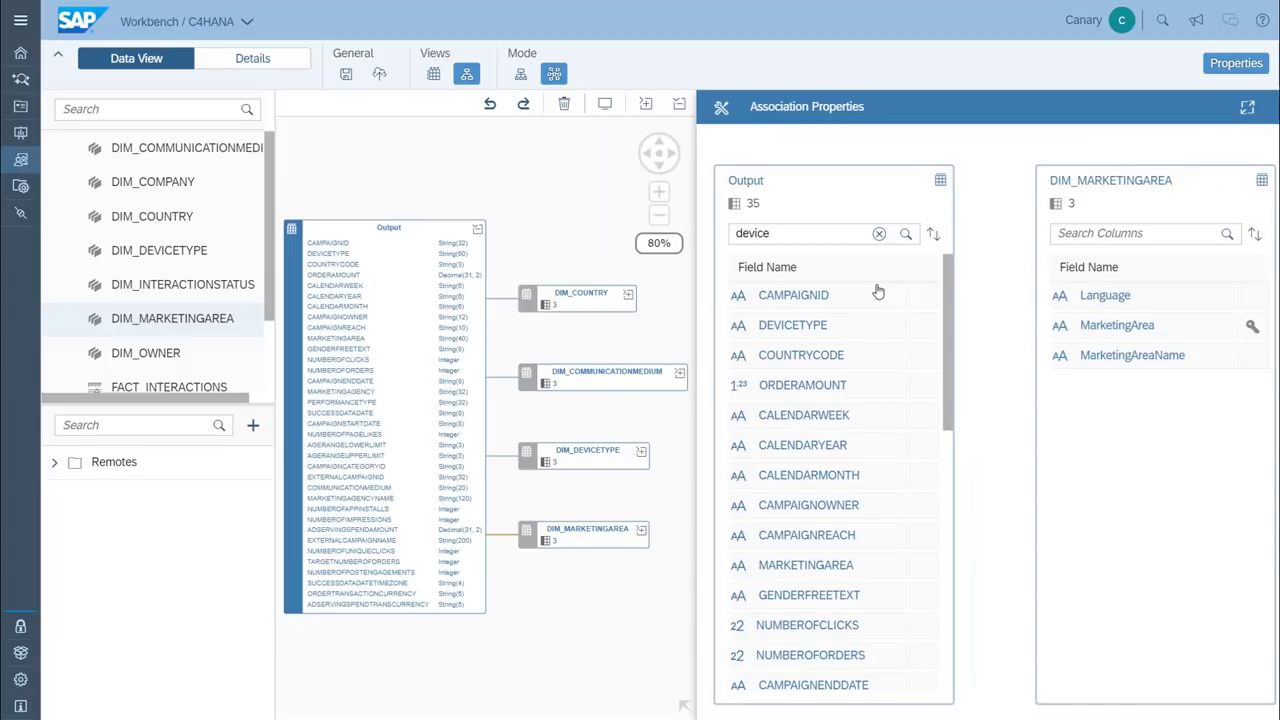
pyautogui.click(808, 234)
pyautogui.doubleClick(797, 233)
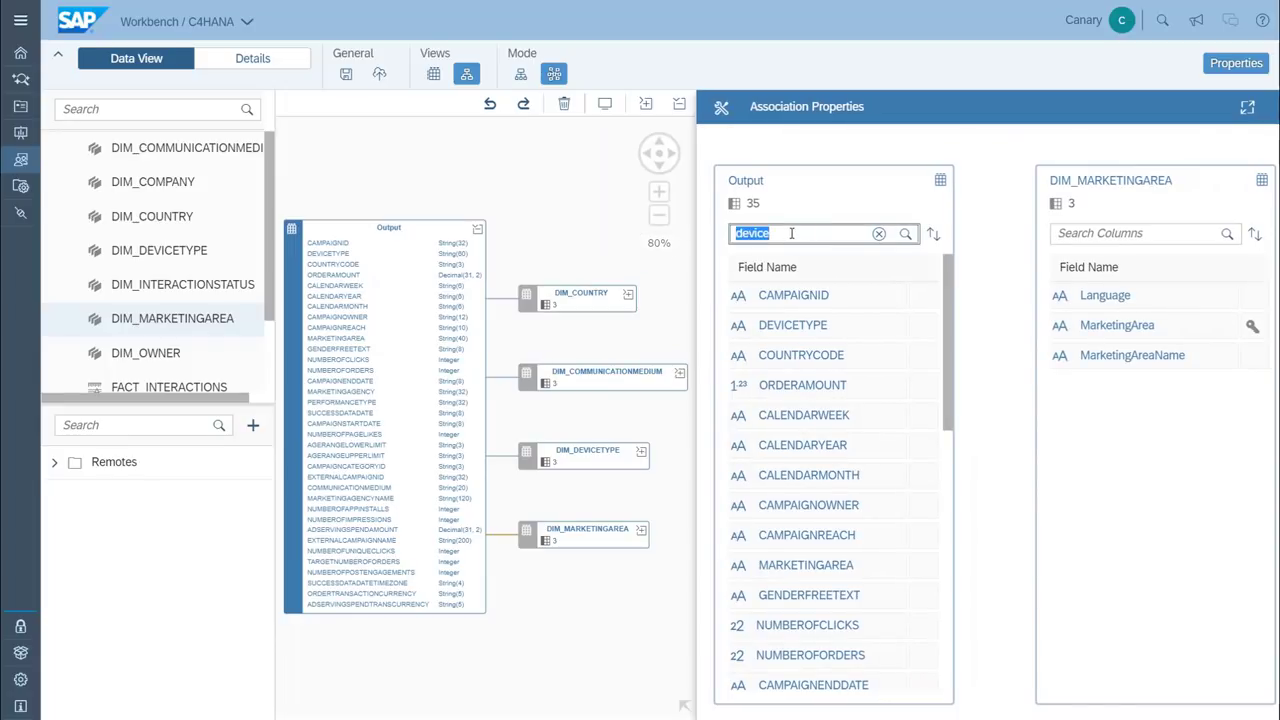
pyautogui.write('mark')
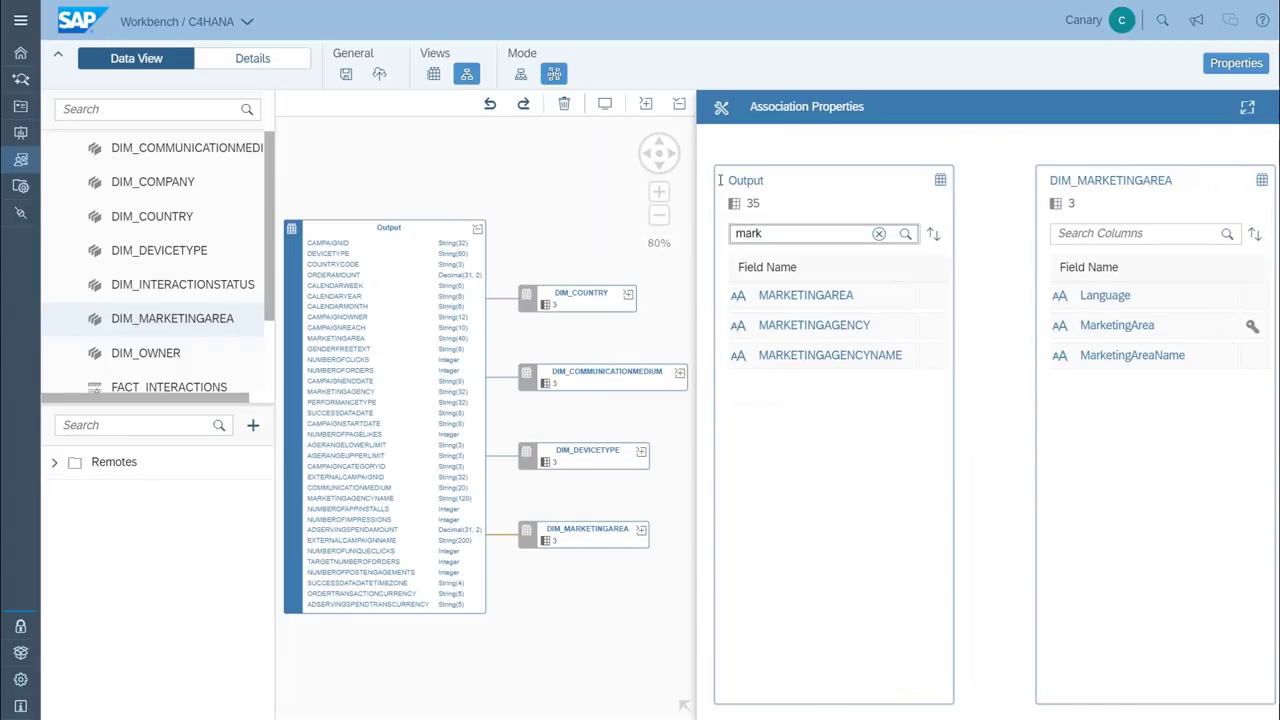
pyautogui.click(853, 299)
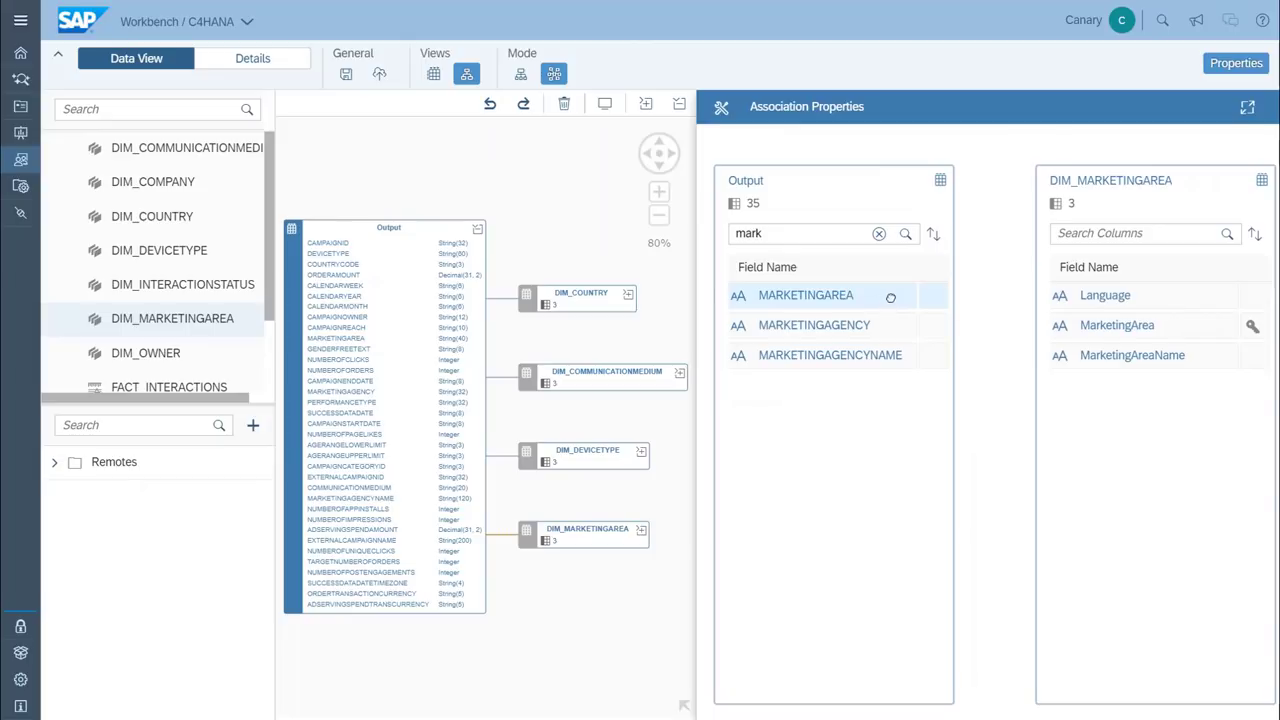
pyautogui.moveTo(890, 297); pyautogui.dragTo(1112, 333)
# - Associate DIM_OWNER with the output and map the output's CAMPAIGNOWNER field to the dimension's USERID key
pyautogui.click(157, 358)
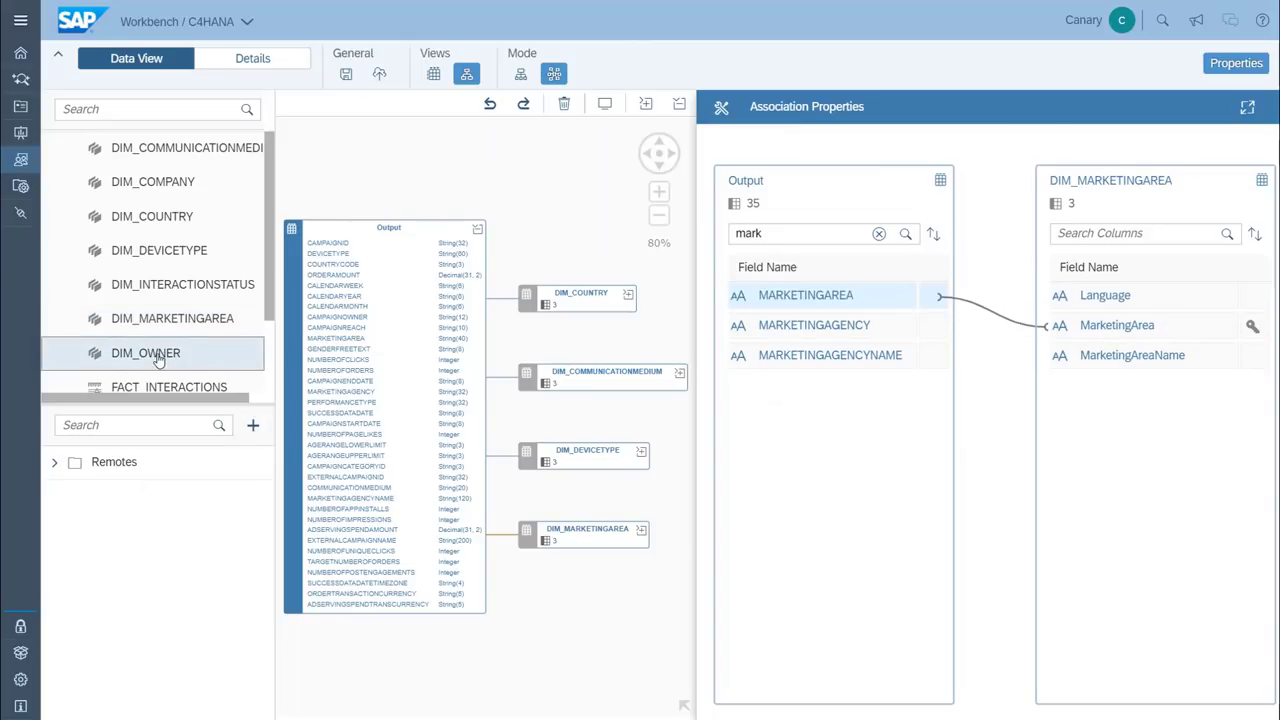
pyautogui.moveTo(157, 358); pyautogui.dragTo(406, 234)
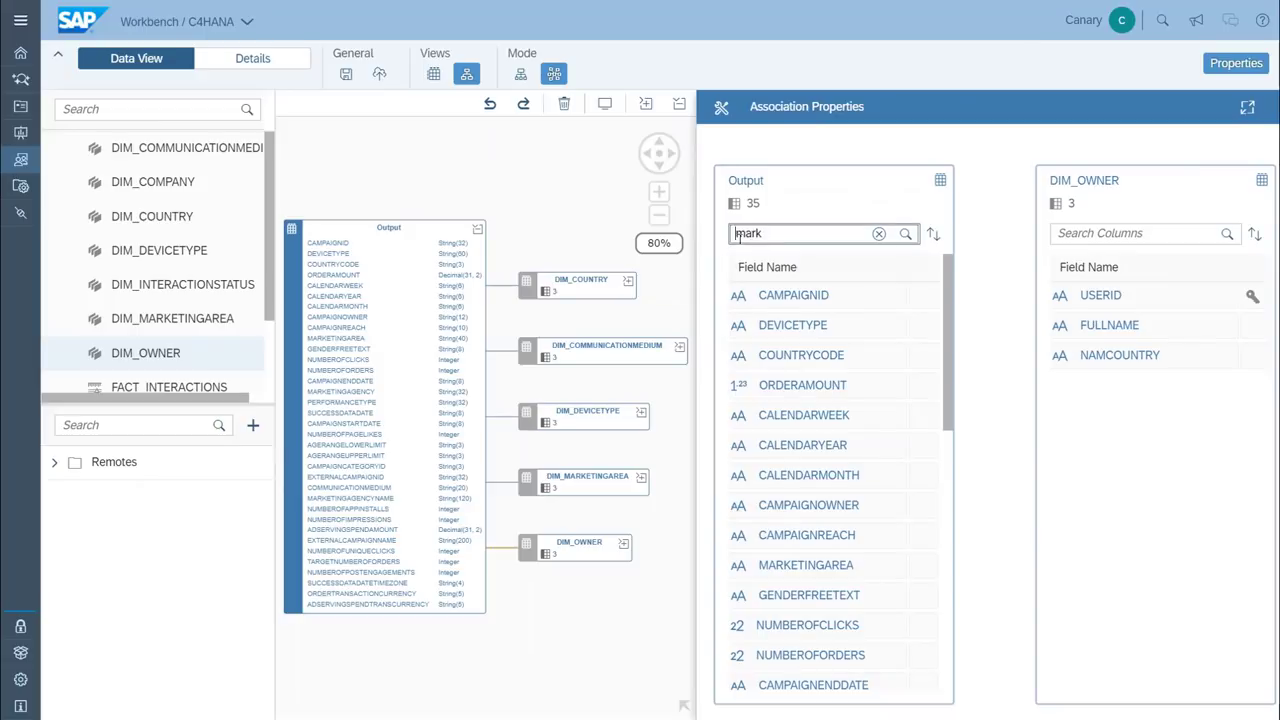
pyautogui.doubleClick(748, 233)
pyautogui.write('owner')
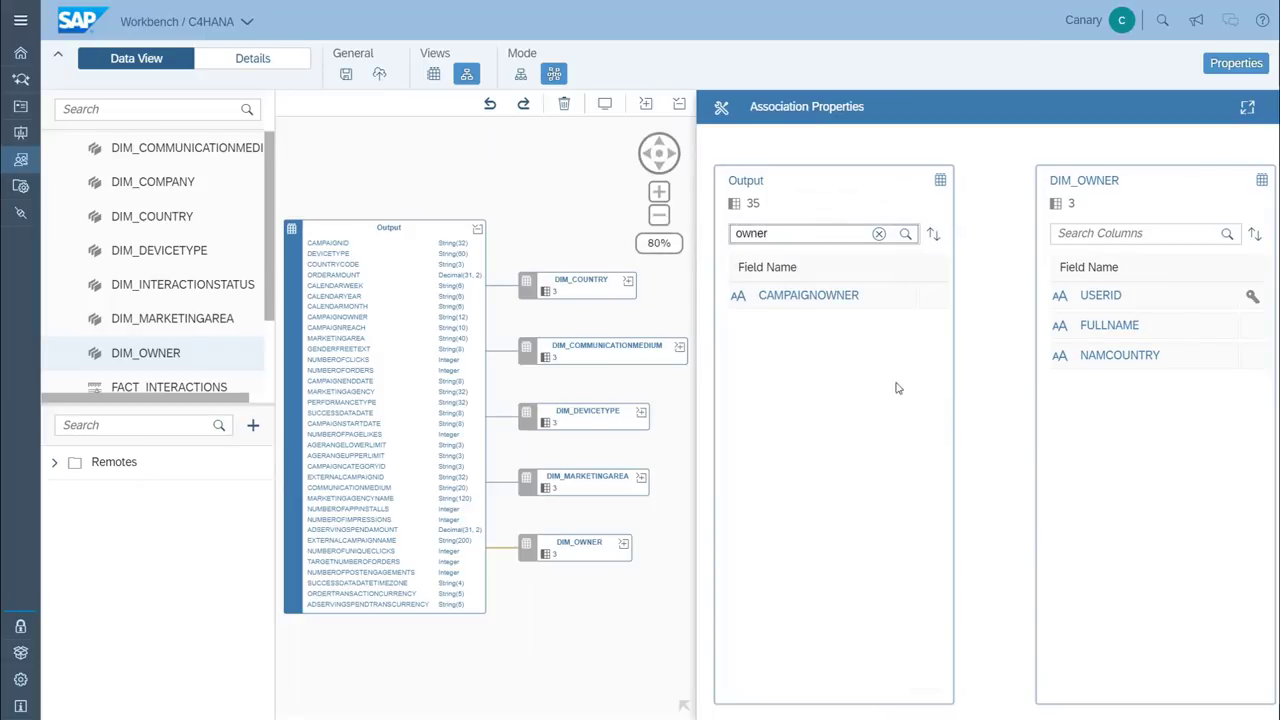
pyautogui.click(877, 305)
pyautogui.moveTo(858, 298); pyautogui.dragTo(1115, 295)
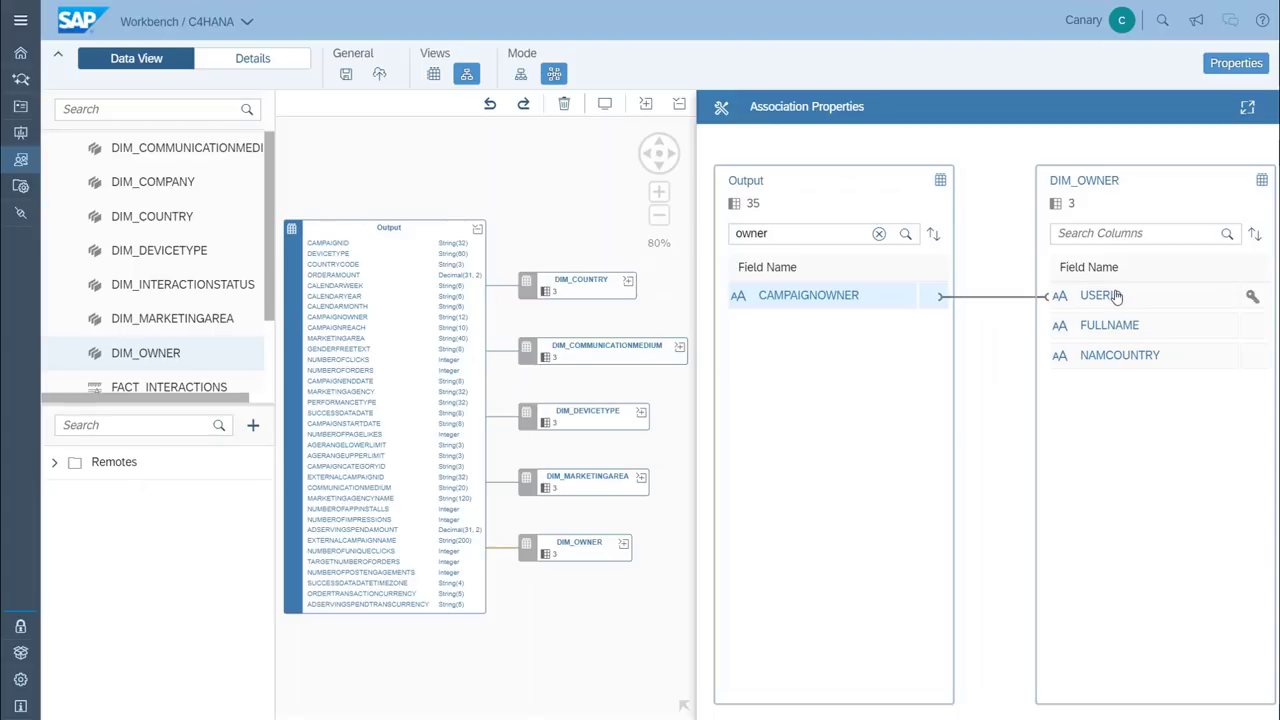
# - Close the association properties and save the campaigns fact view
pyautogui.click(1225, 65)
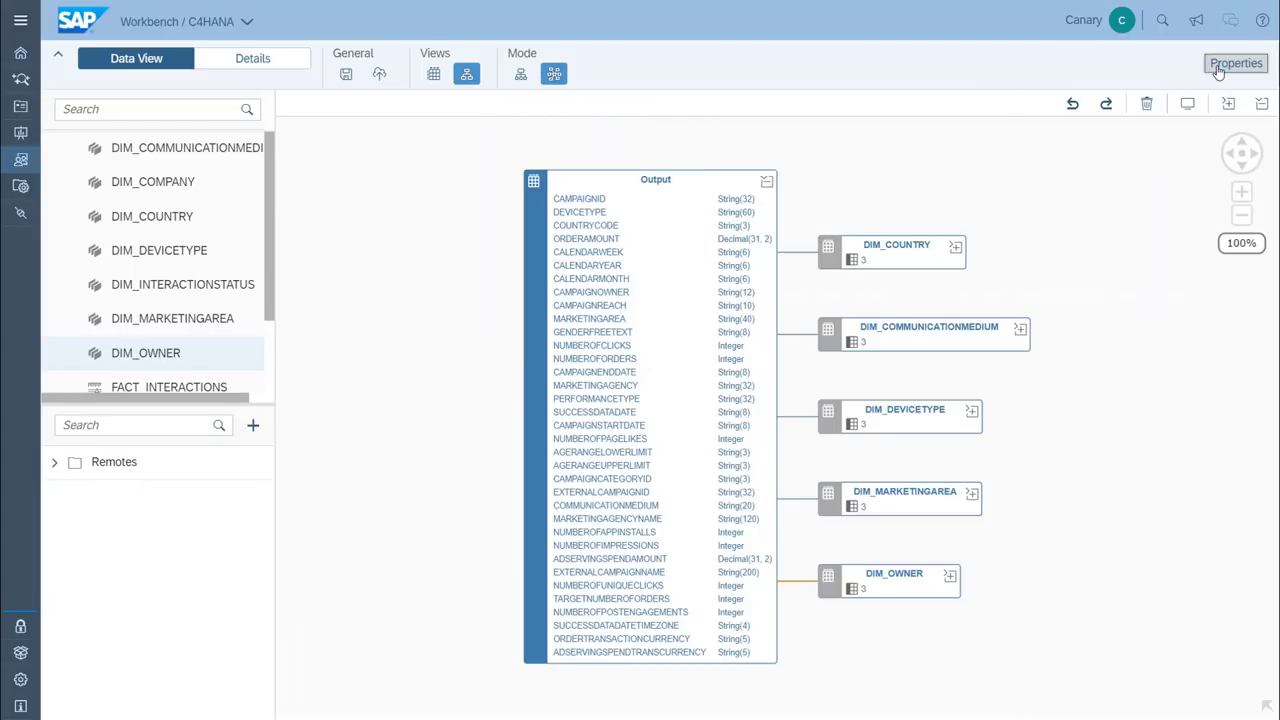
pyautogui.click(347, 74)
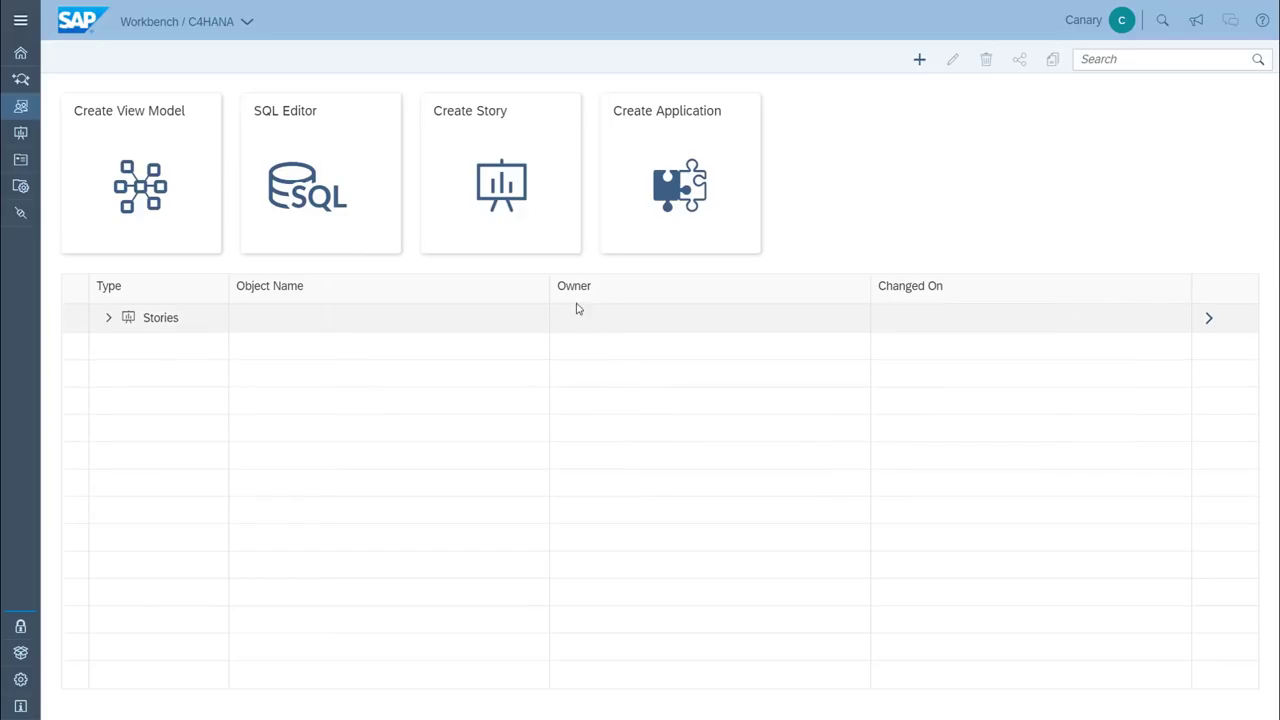
# - Create a new story that starts with a responsive page
pyautogui.click(547, 215)
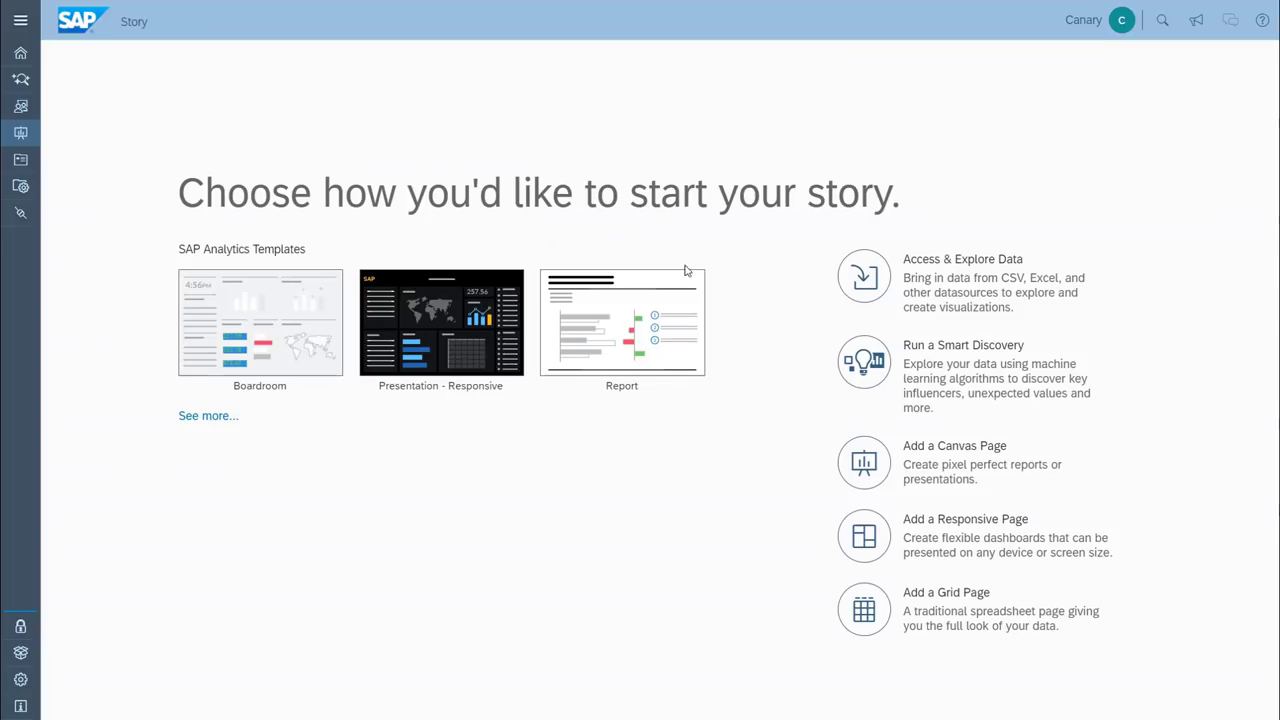
pyautogui.click(864, 537)
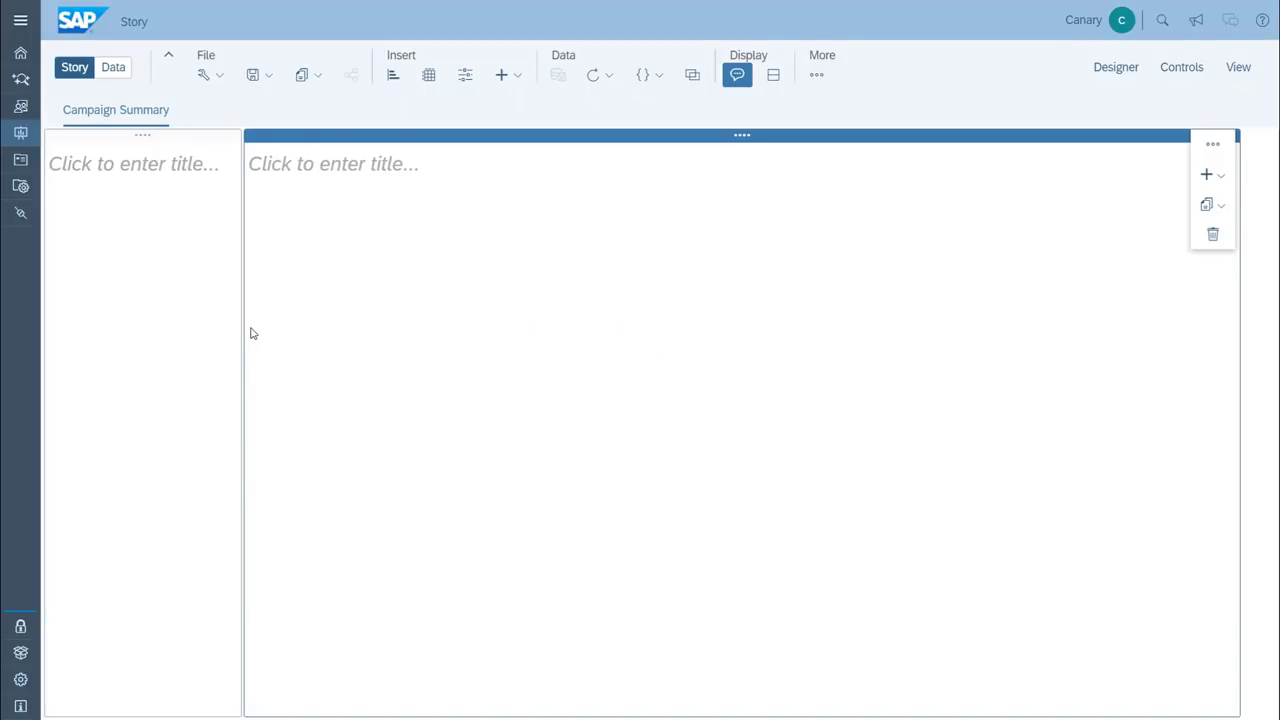
# - Insert a chart in the wide lane of the Campaign Summary page, using the FACT_CAMPAIGNS model from the C4HANA folder
pyautogui.click(306, 226)
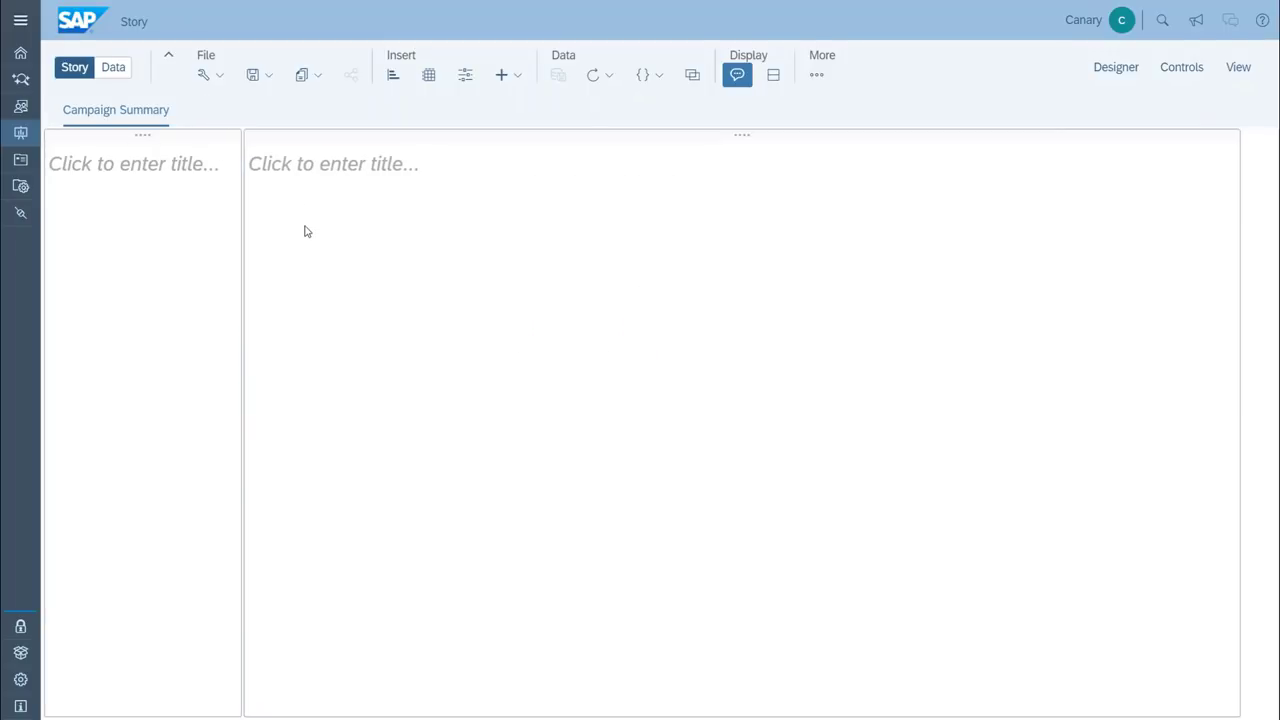
pyautogui.click(396, 74)
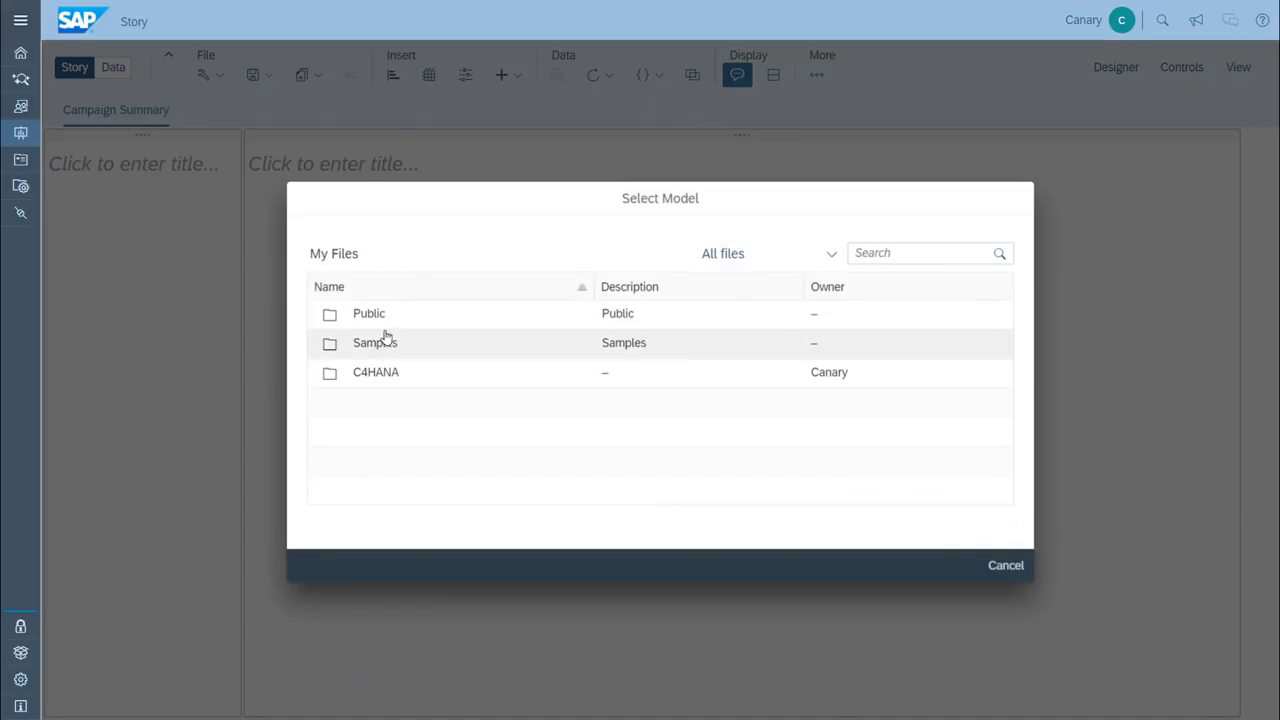
pyautogui.click(421, 372)
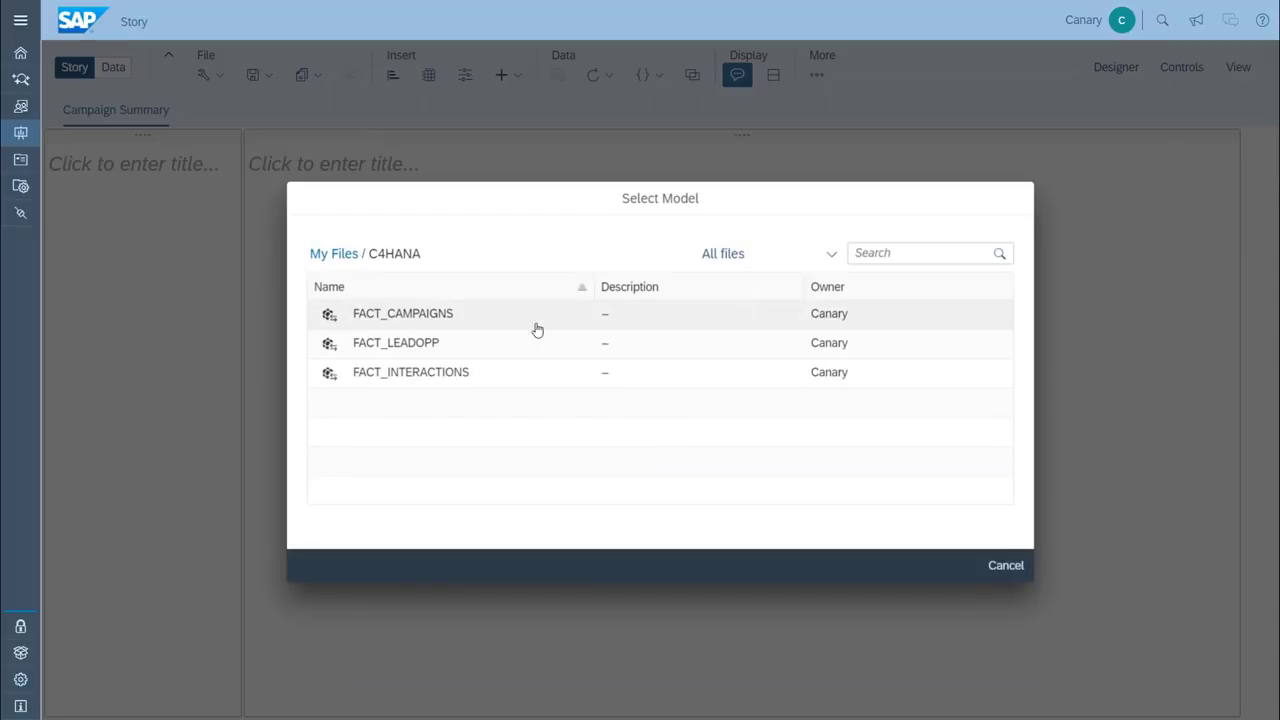
pyautogui.click(478, 323)
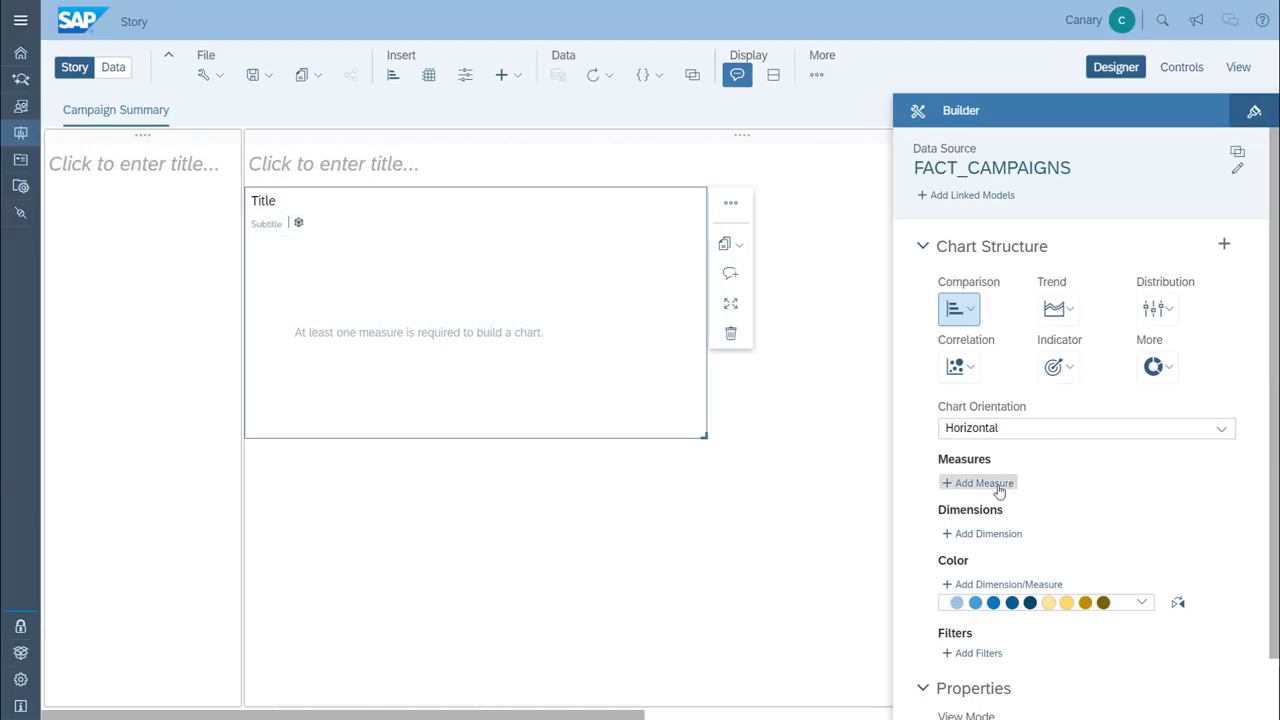
# - Build the bar chart with Number of Clicks as its measure and Campaign Name as its dimension
pyautogui.click(998, 486)
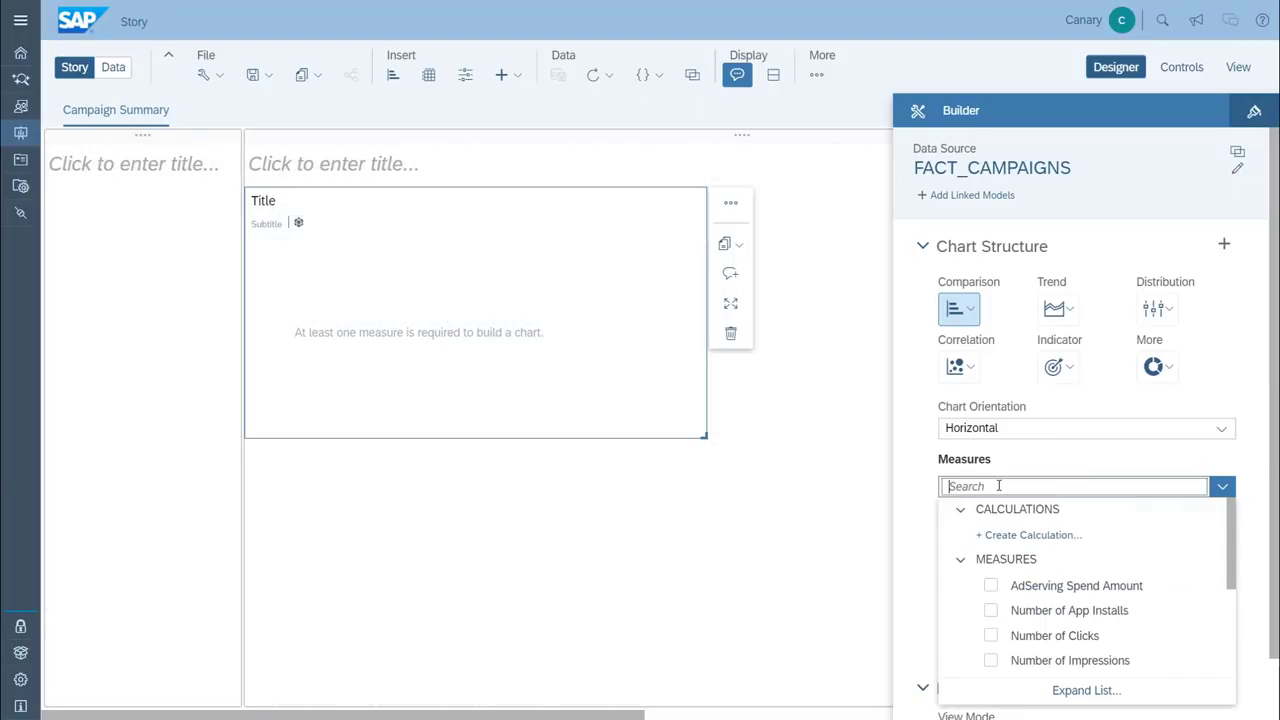
pyautogui.moveTo(1234, 543); pyautogui.dragTo(1225, 570)
pyautogui.click(1082, 568)
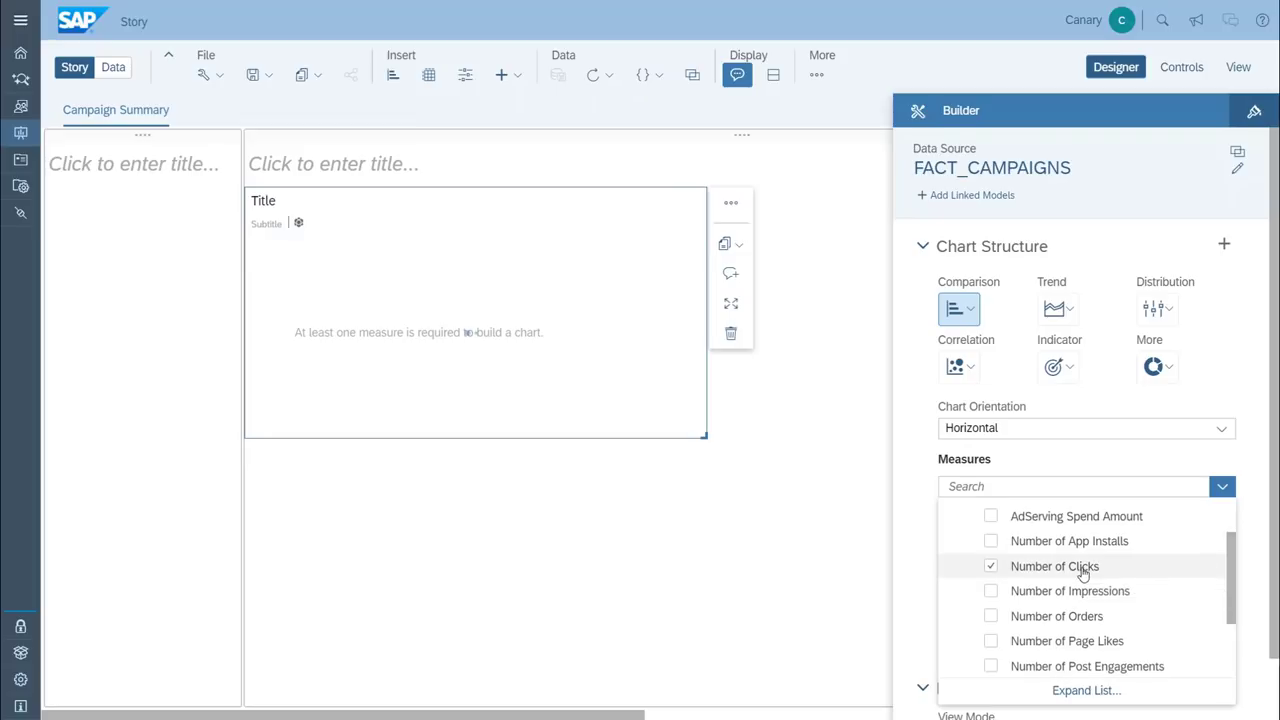
pyautogui.click(931, 486)
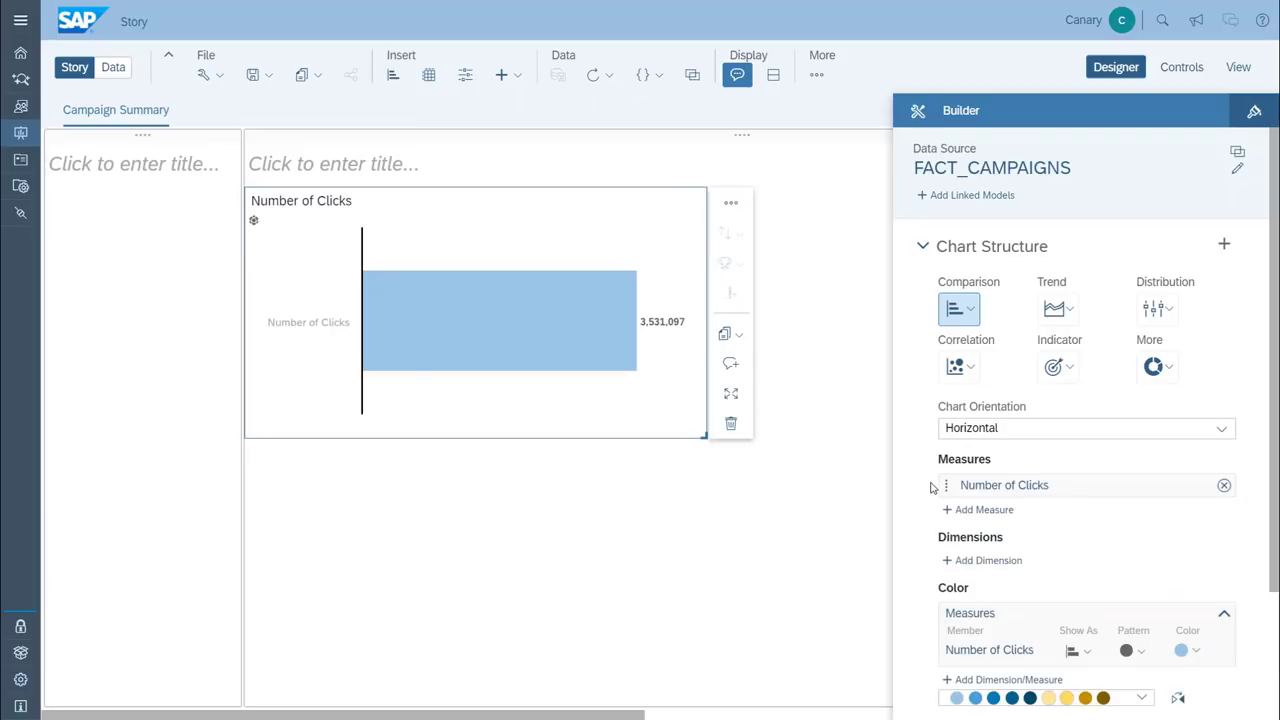
pyautogui.click(1013, 562)
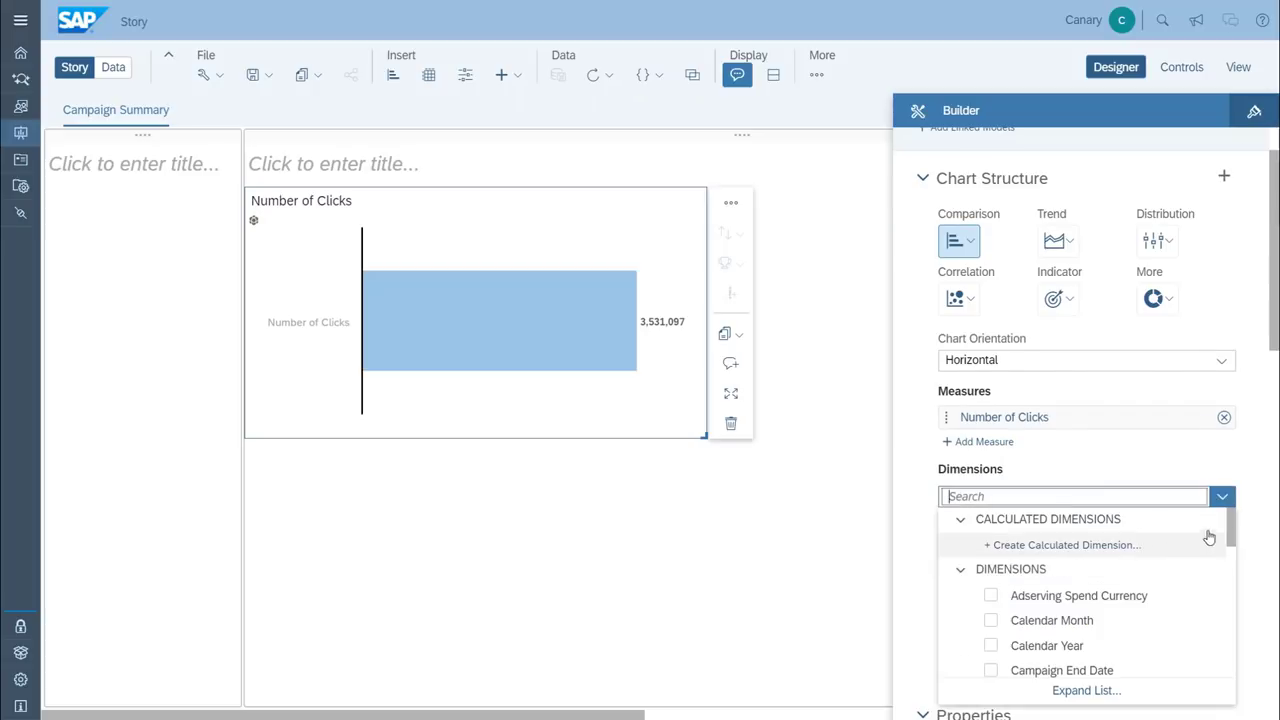
pyautogui.moveTo(1233, 530); pyautogui.dragTo(1233, 552)
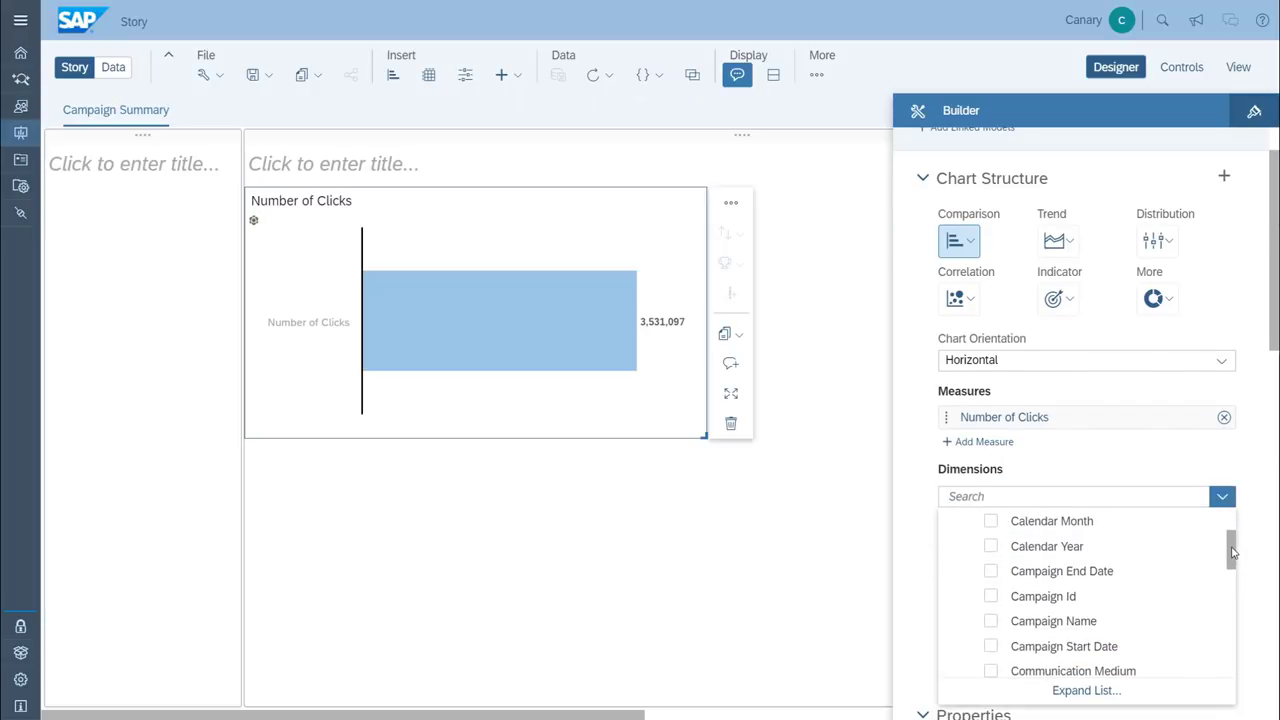
pyautogui.click(1070, 624)
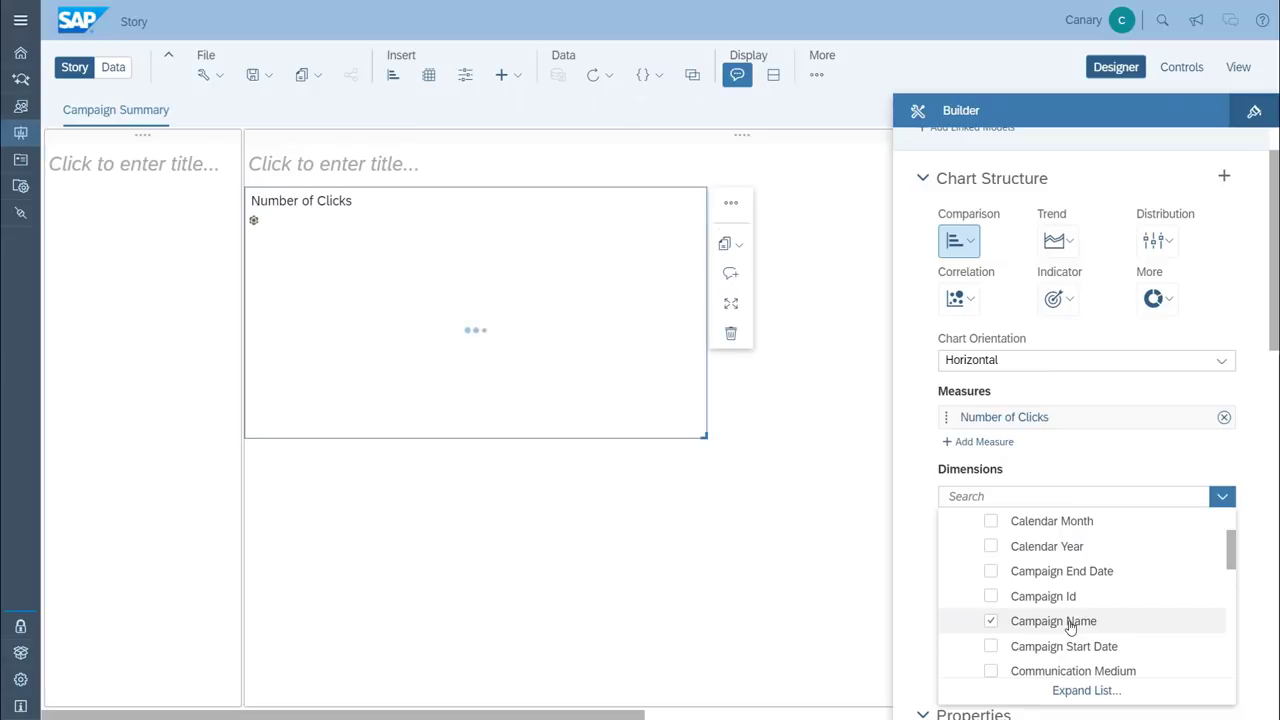
pyautogui.click(925, 552)
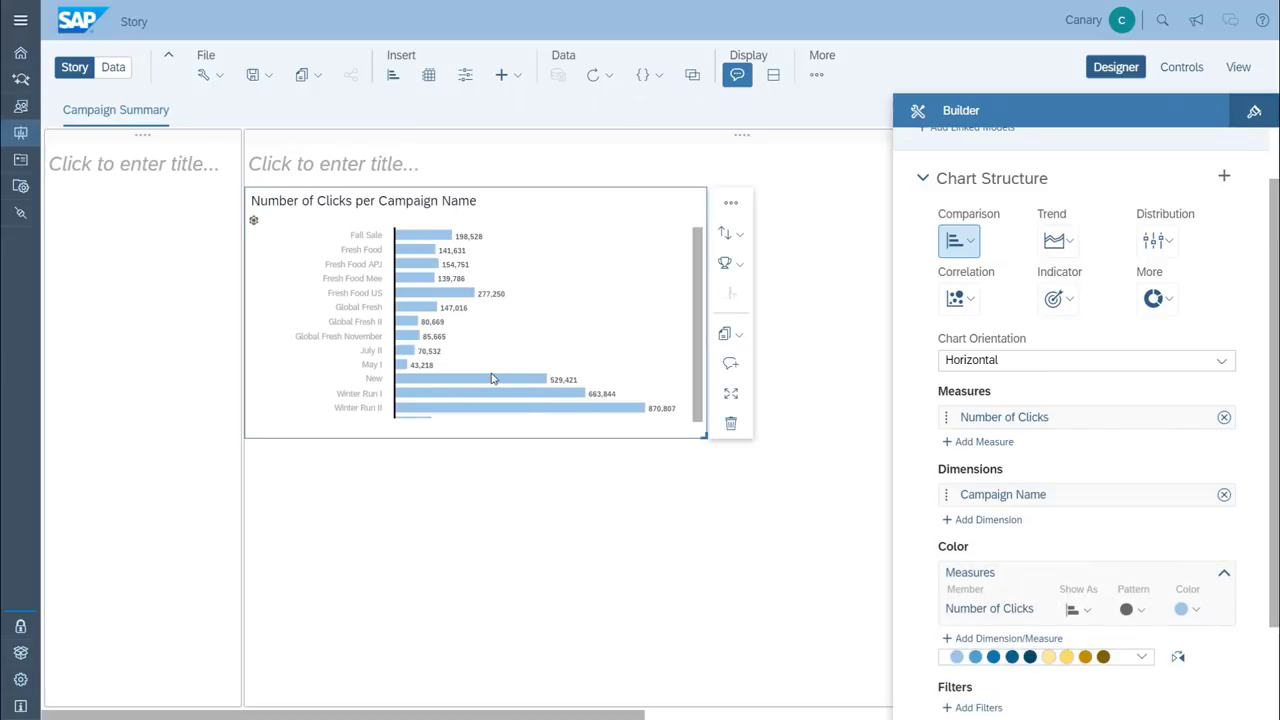
# - Limit the clicks per campaign bar chart to the Top 5 campaigns
pyautogui.click(739, 270)
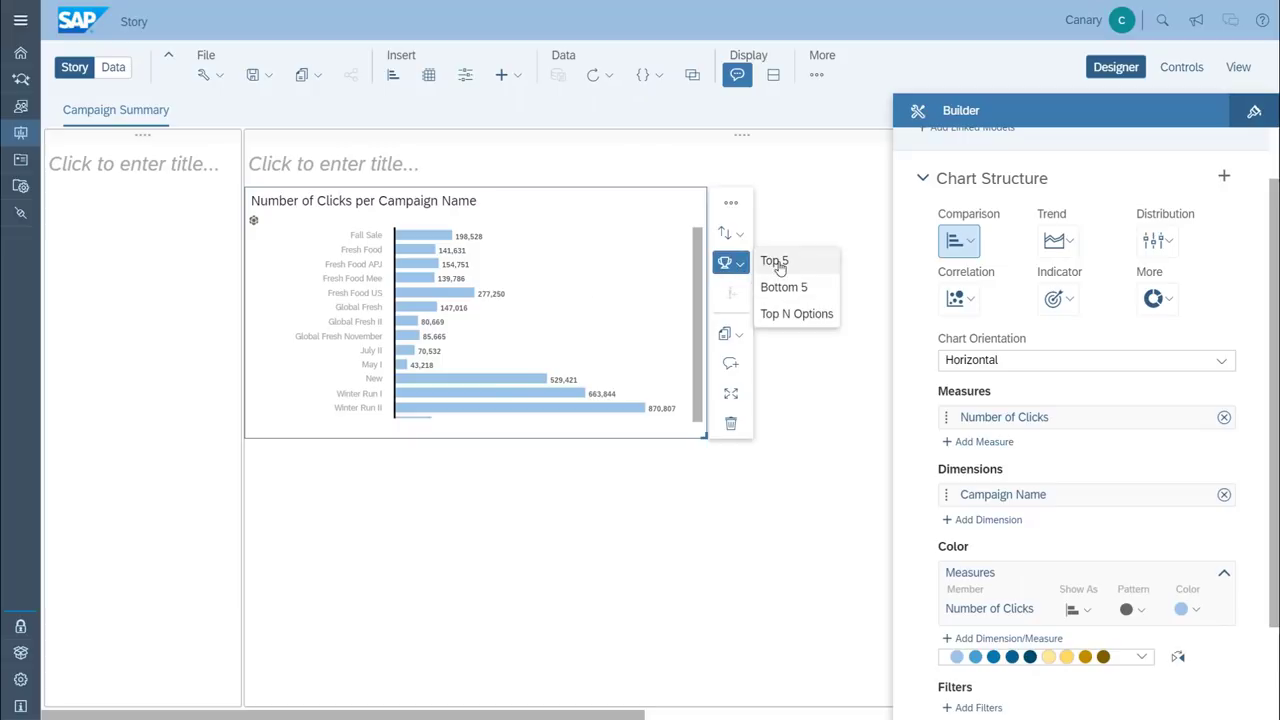
pyautogui.click(780, 268)
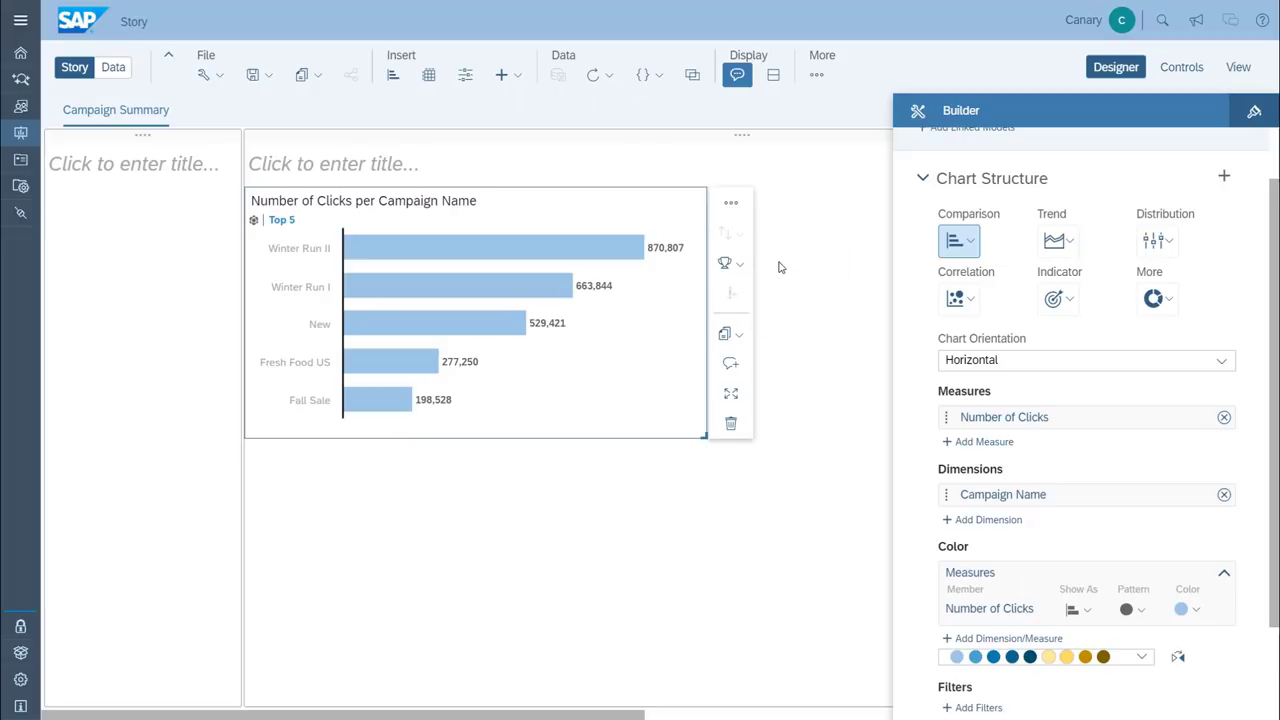
pyautogui.click(839, 374)
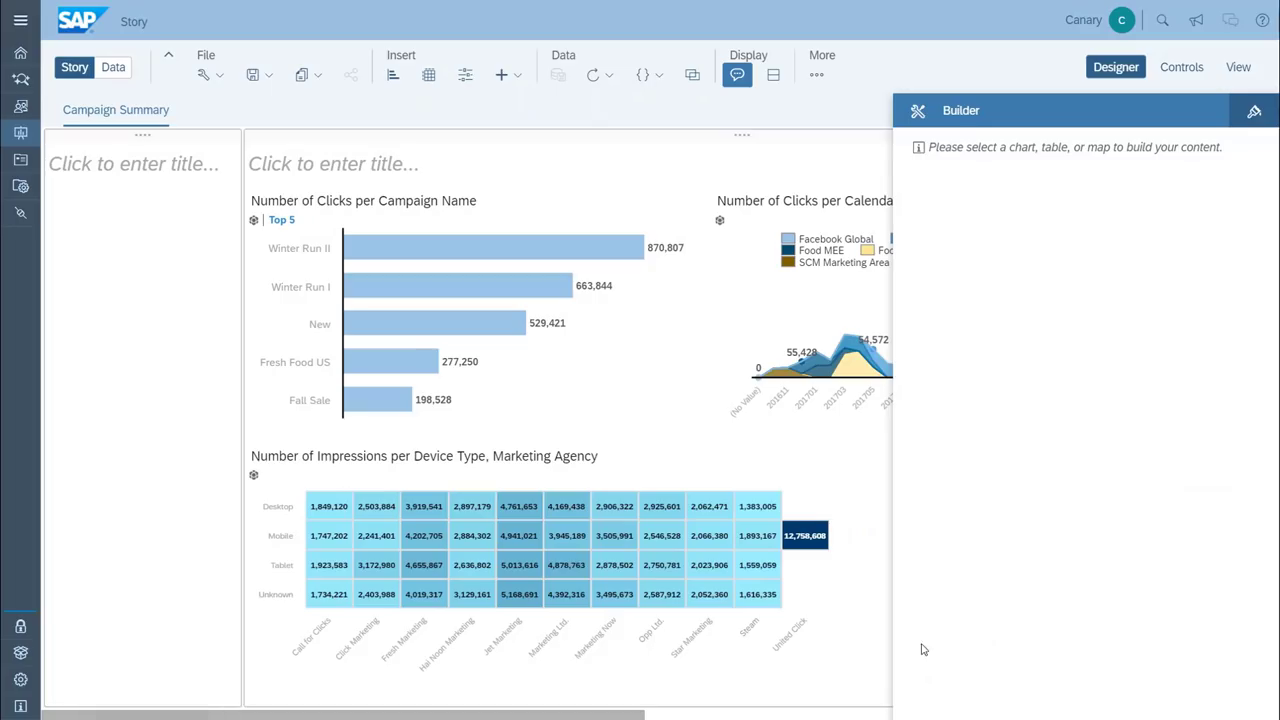
# - Insert a chart in the narrow lane with the Number of Clicks measure and display it as a single-number indicator
pyautogui.click(113, 300)
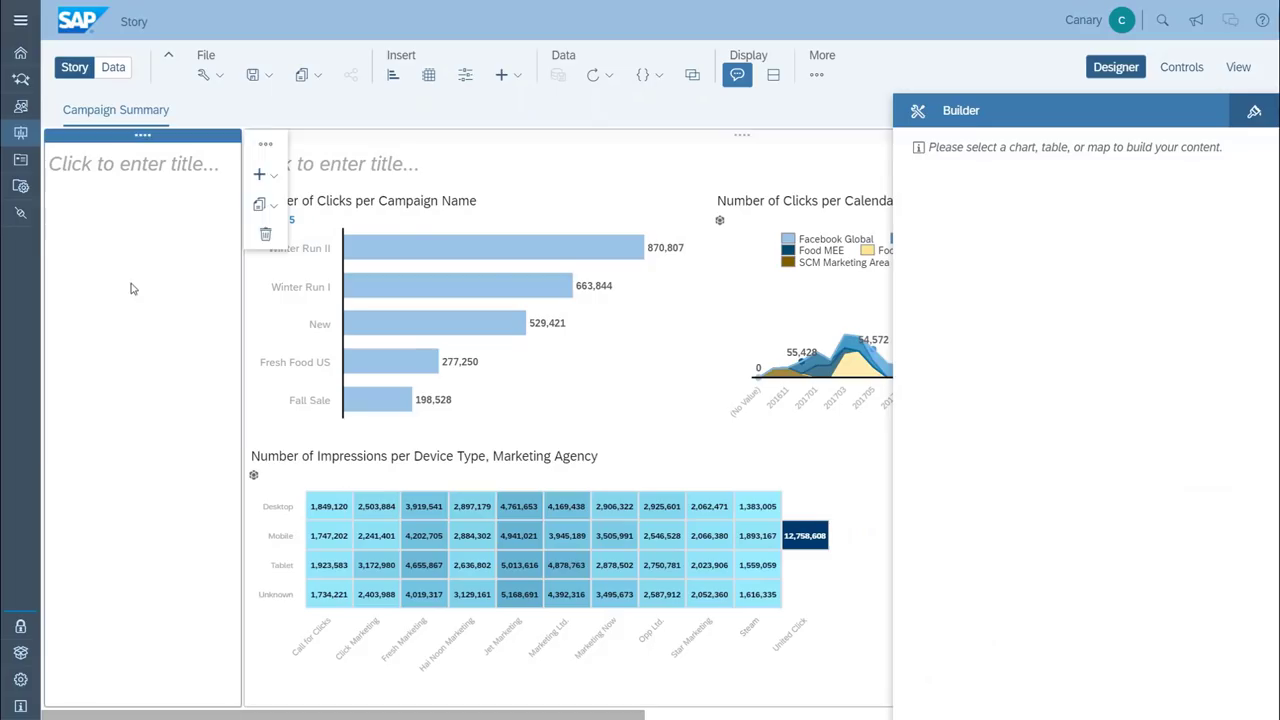
pyautogui.click(403, 79)
pyautogui.click(993, 487)
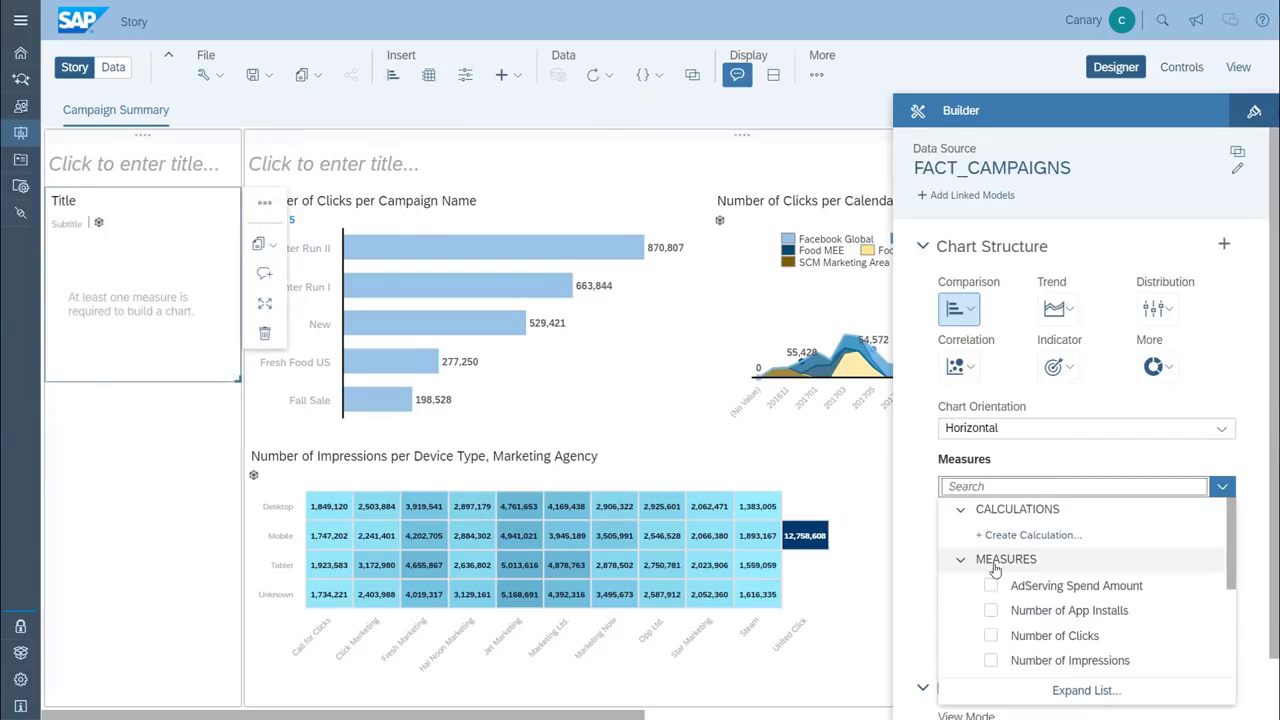
pyautogui.click(991, 636)
pyautogui.click(1058, 367)
pyautogui.click(1072, 427)
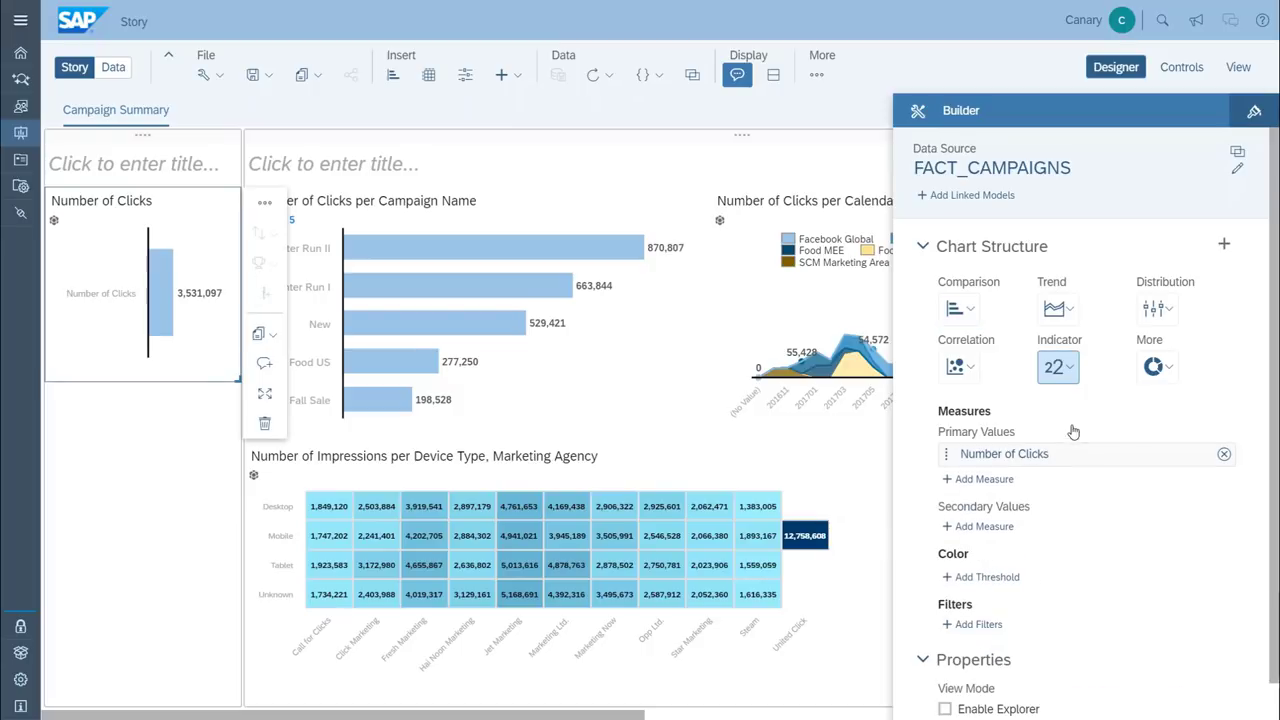
# - Add a second single-number indicator below the clicks figure, showing the Number of Impressions measure
pyautogui.click(140, 470)
pyautogui.click(392, 75)
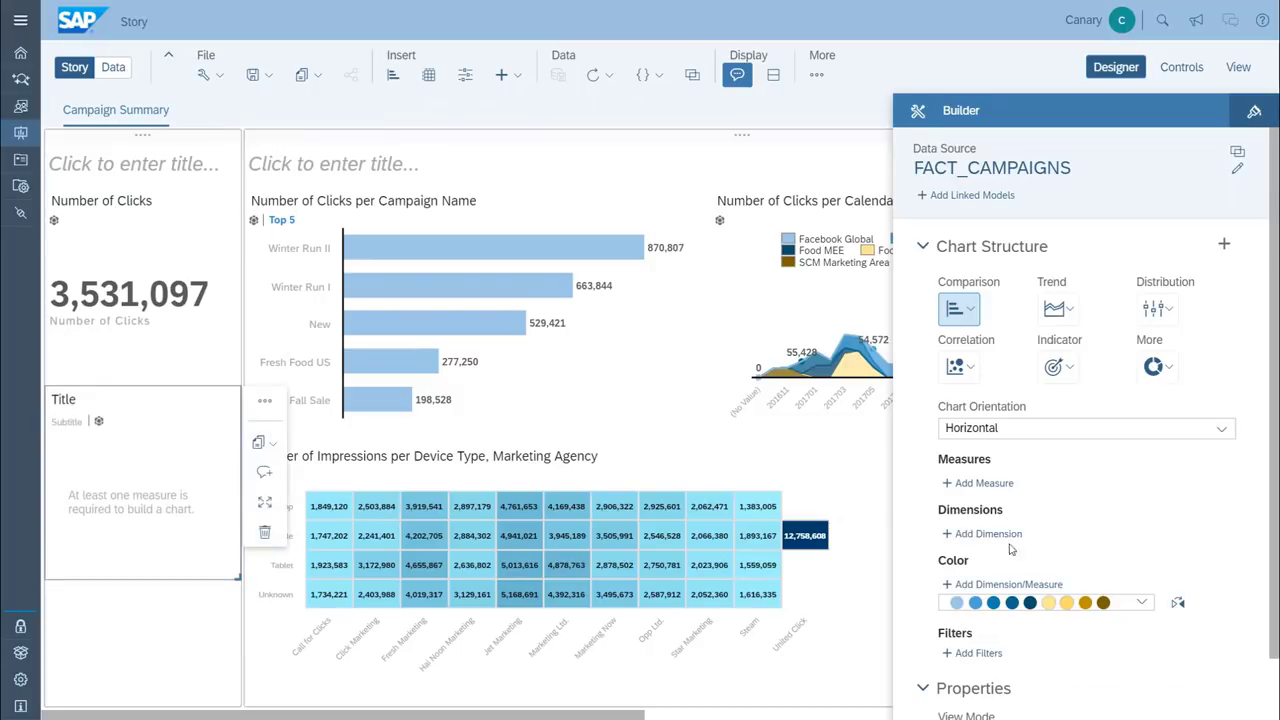
pyautogui.click(991, 483)
pyautogui.click(1012, 660)
pyautogui.click(1057, 366)
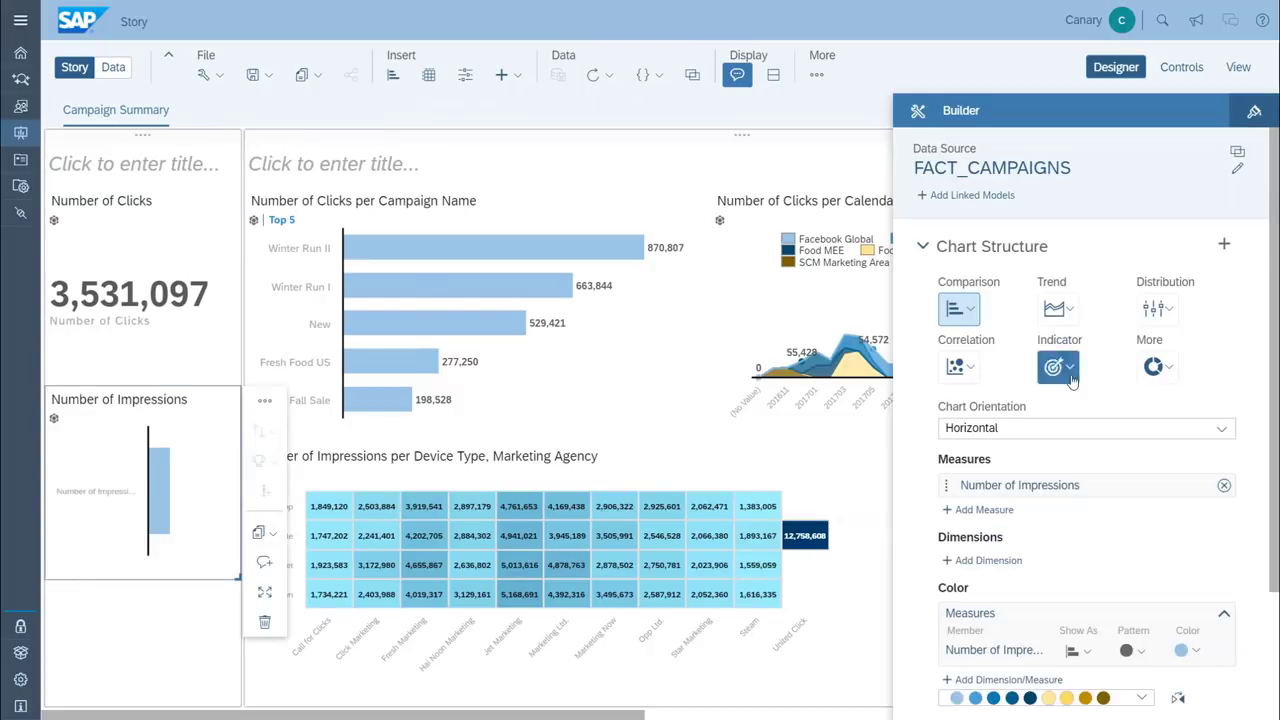
pyautogui.click(1083, 428)
# - Hide the chart titles of the Number of Impressions and Number of Clicks indicators
pyautogui.click(264, 400)
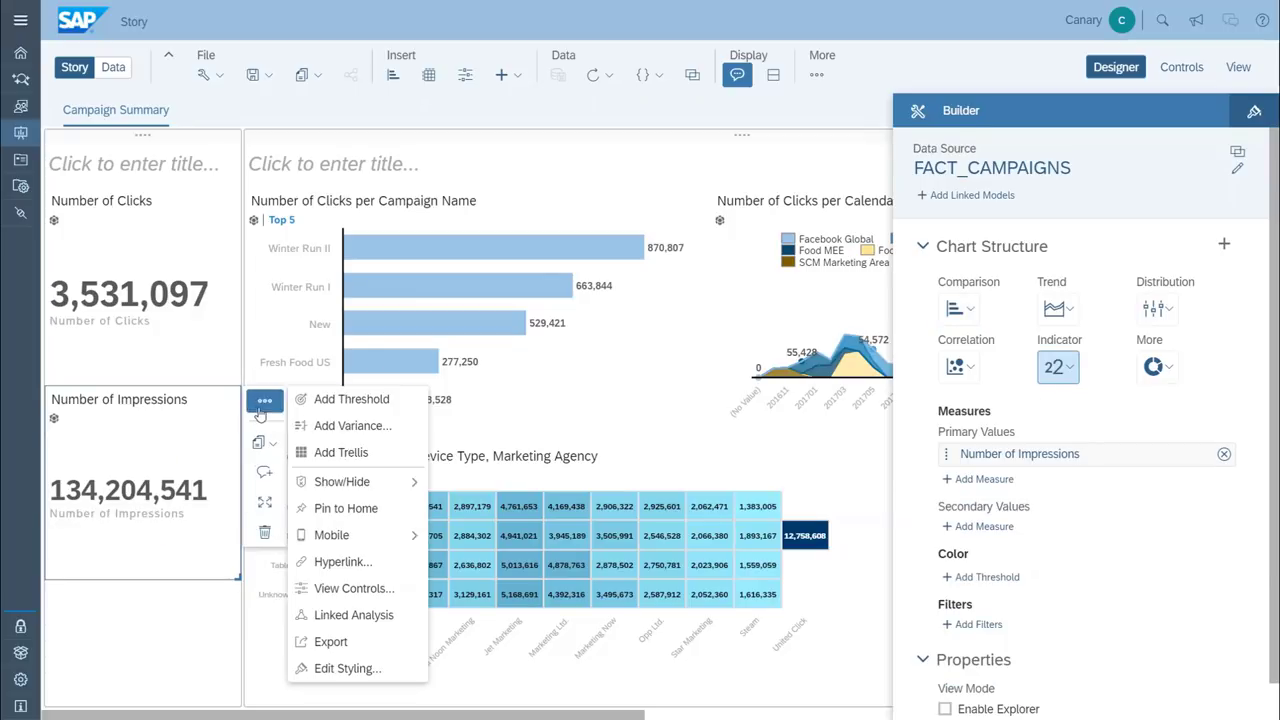
pyautogui.moveTo(342, 481)
pyautogui.click(474, 485)
pyautogui.click(140, 250)
pyautogui.click(264, 202)
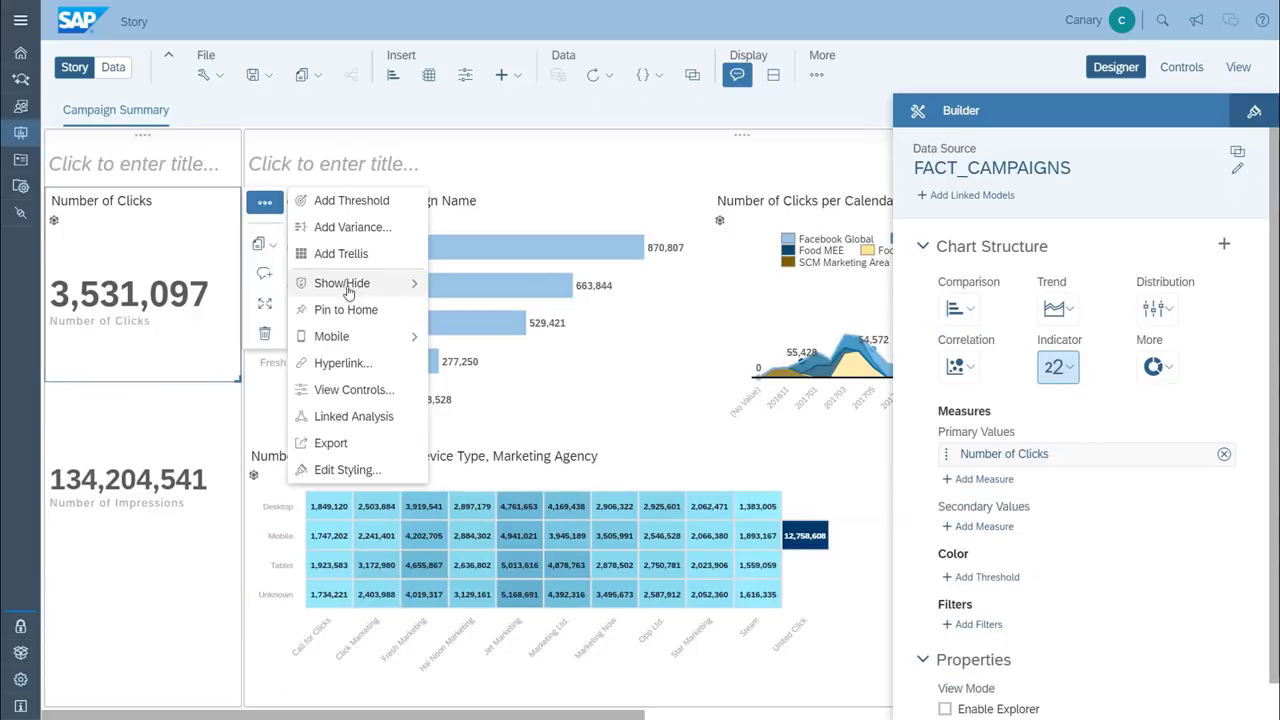
pyautogui.moveTo(342, 283)
pyautogui.click(481, 283)
# - Examine the measure, dimension and color setup of the Number of Clicks per Calendar Month, Marketing Area trend chart
pyautogui.click(515, 335)
pyautogui.click(738, 329)
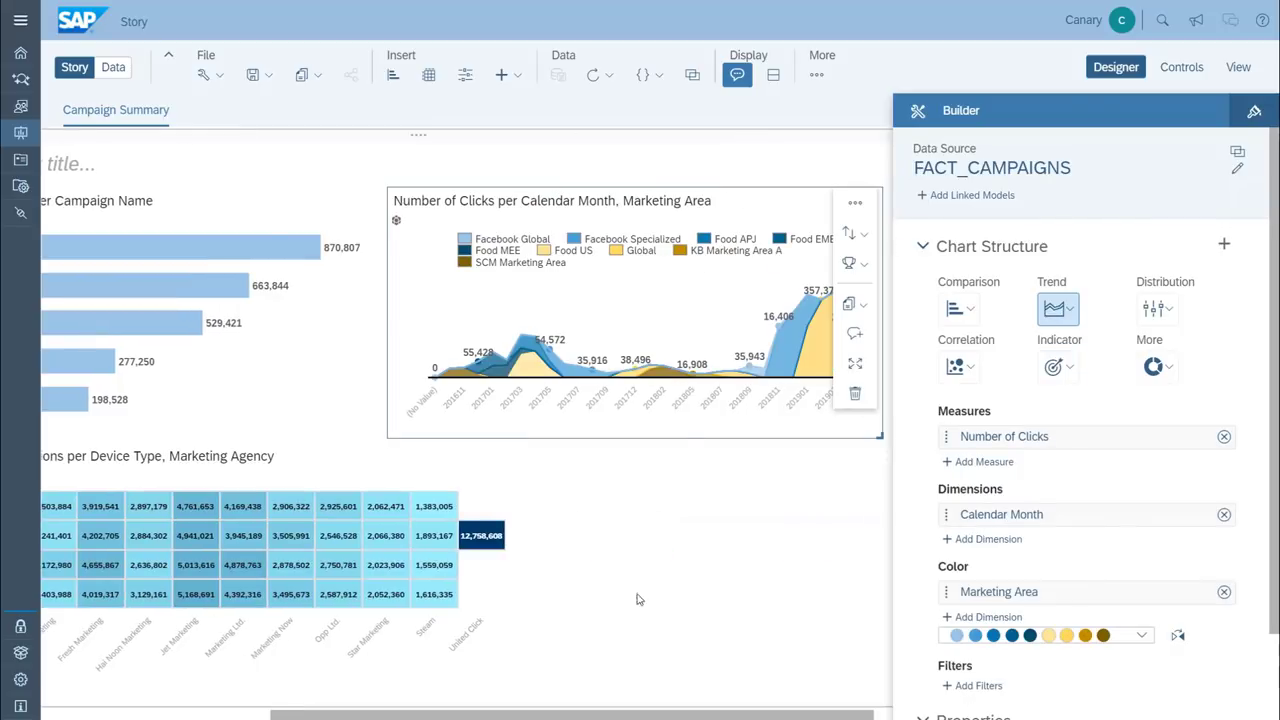
# - Switch the finished story to view mode and save it in the C4HANA folder under the title CAMPAIGN_SUMMARY
pyautogui.moveTo(380, 715); pyautogui.dragTo(137, 703)
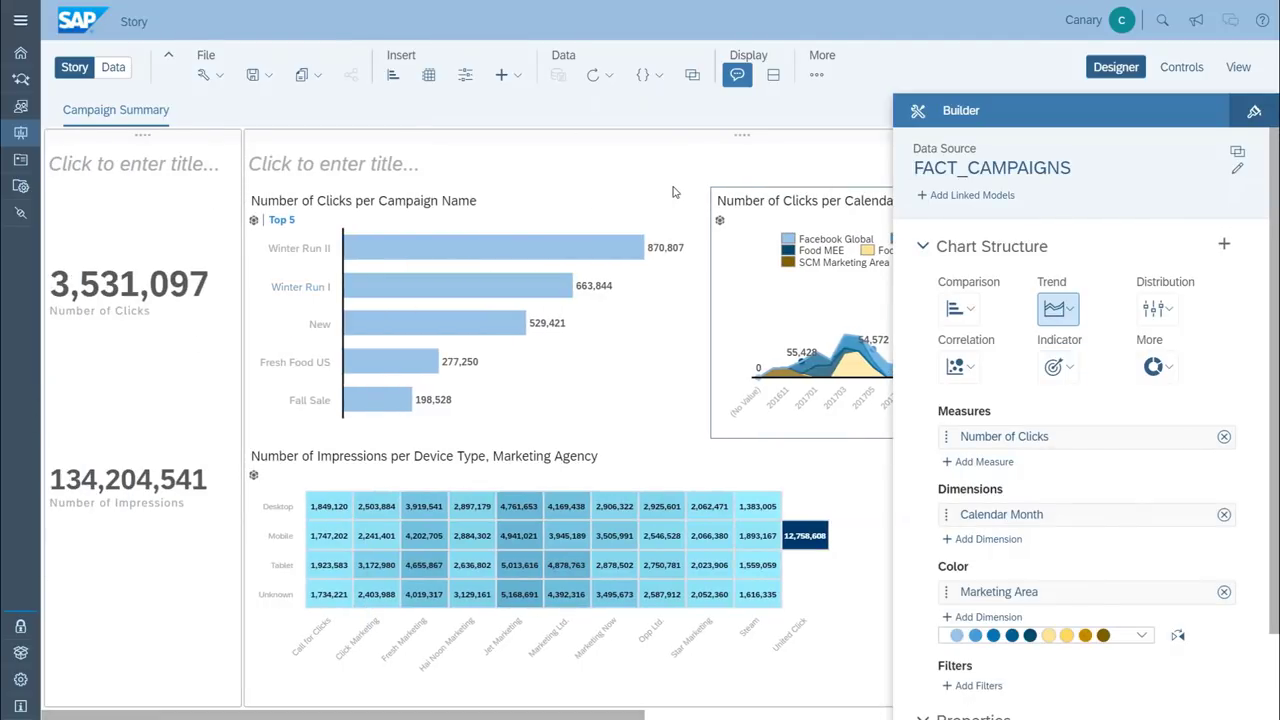
pyautogui.click(1248, 74)
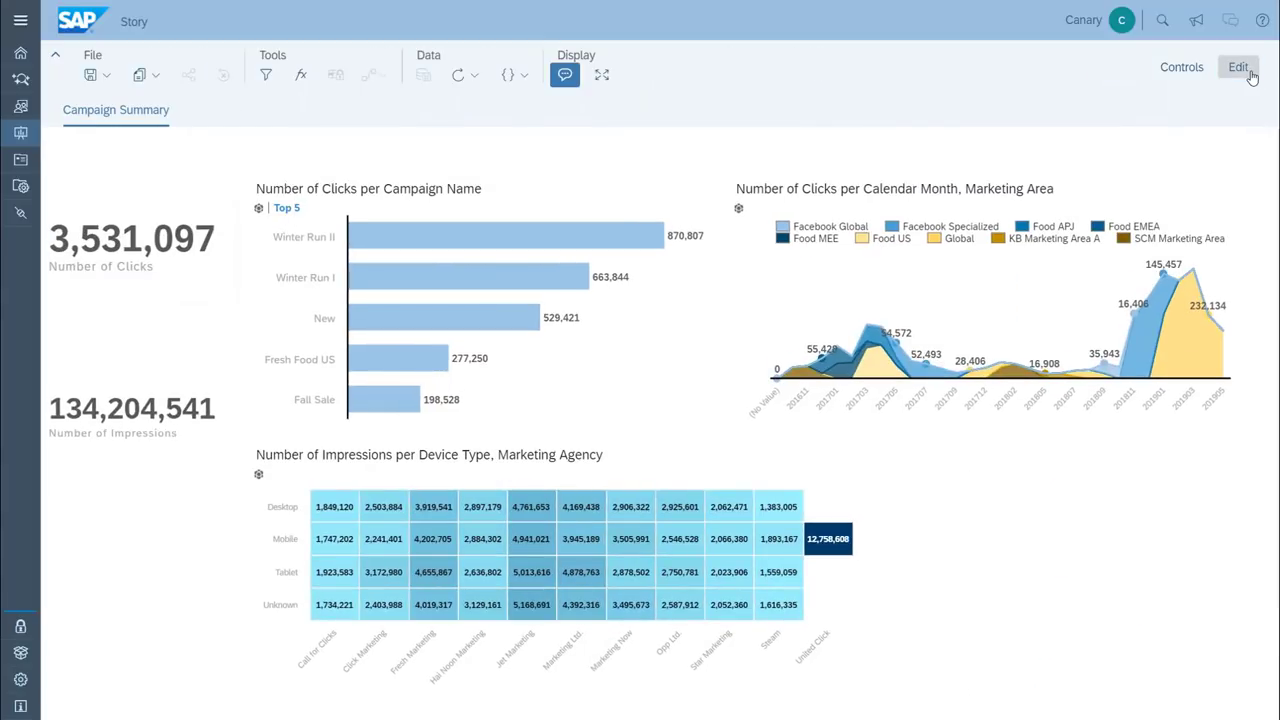
pyautogui.click(106, 76)
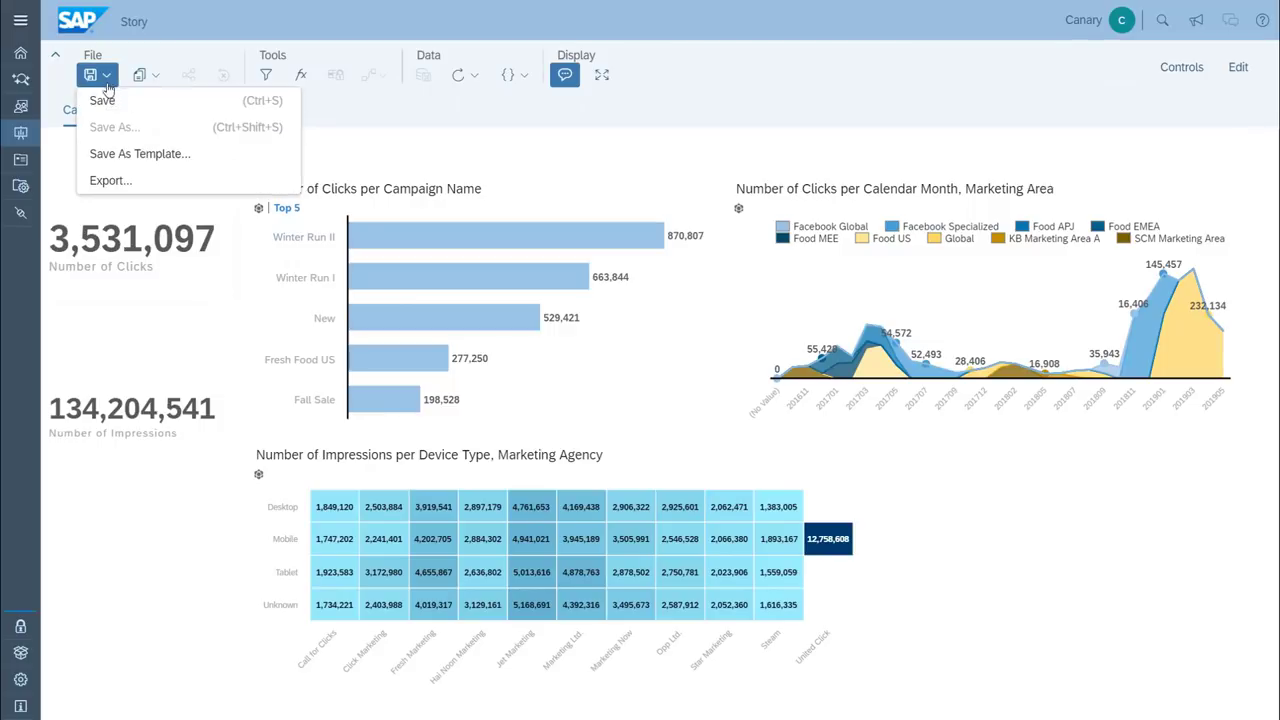
pyautogui.click(112, 100)
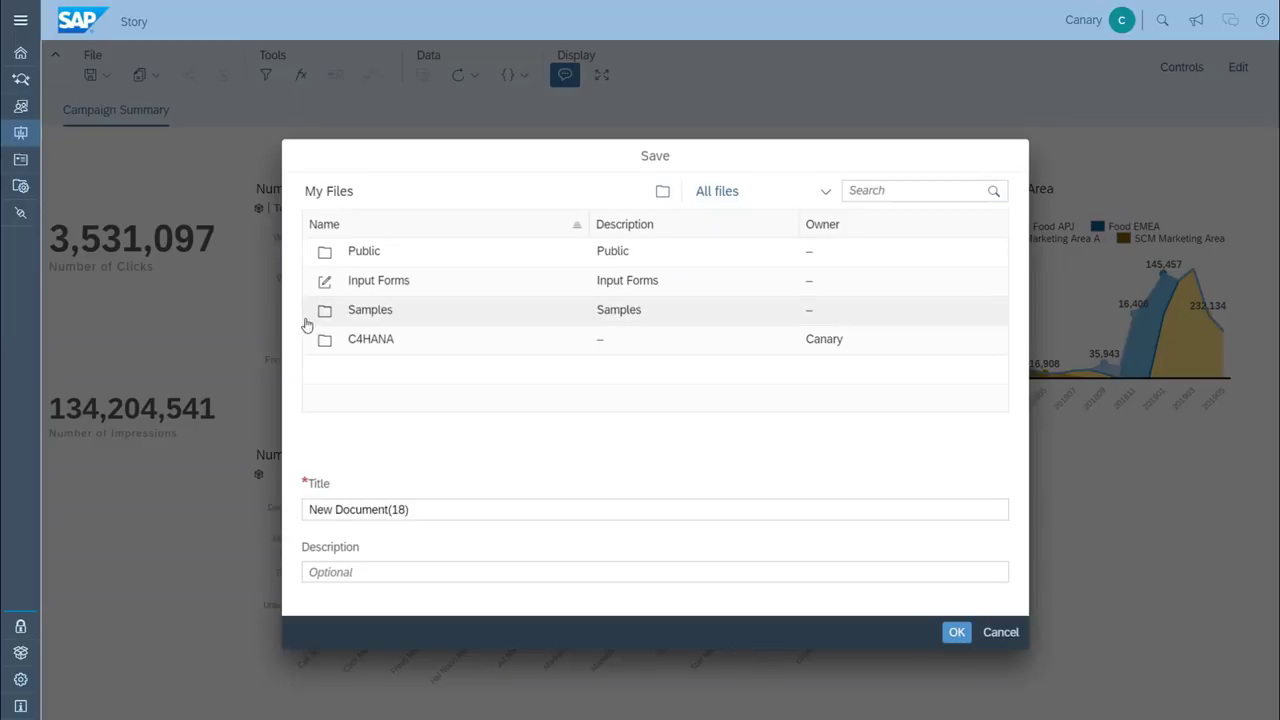
pyautogui.click(364, 344)
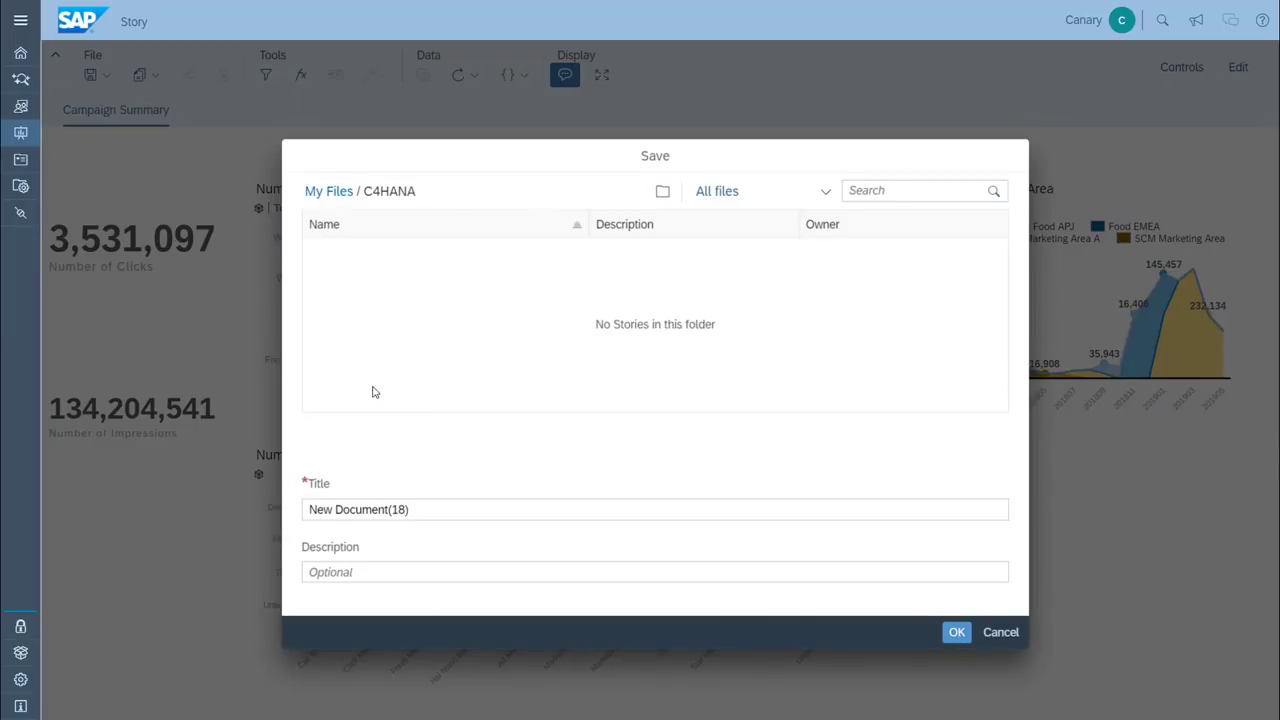
pyautogui.click(413, 509)
pyautogui.moveTo(413, 509); pyautogui.dragTo(237, 504)
pyautogui.write('C')
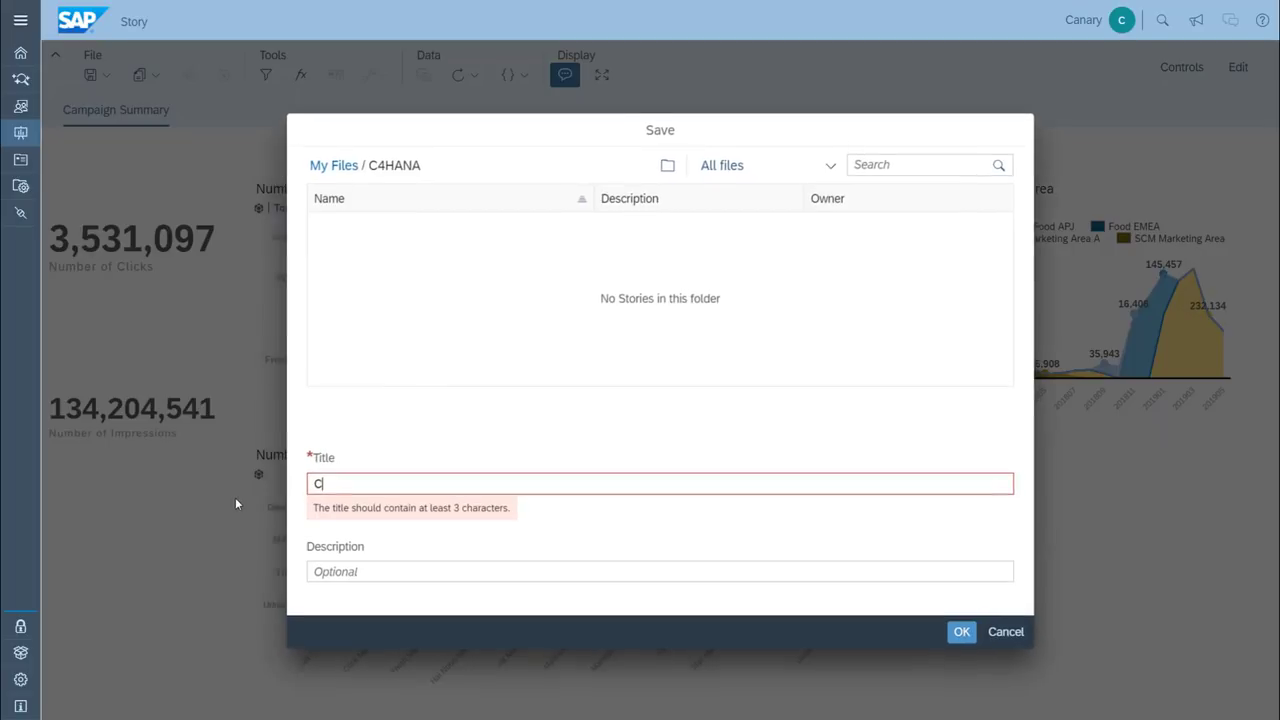
pyautogui.write('AMPAIGN_SUMMARY')
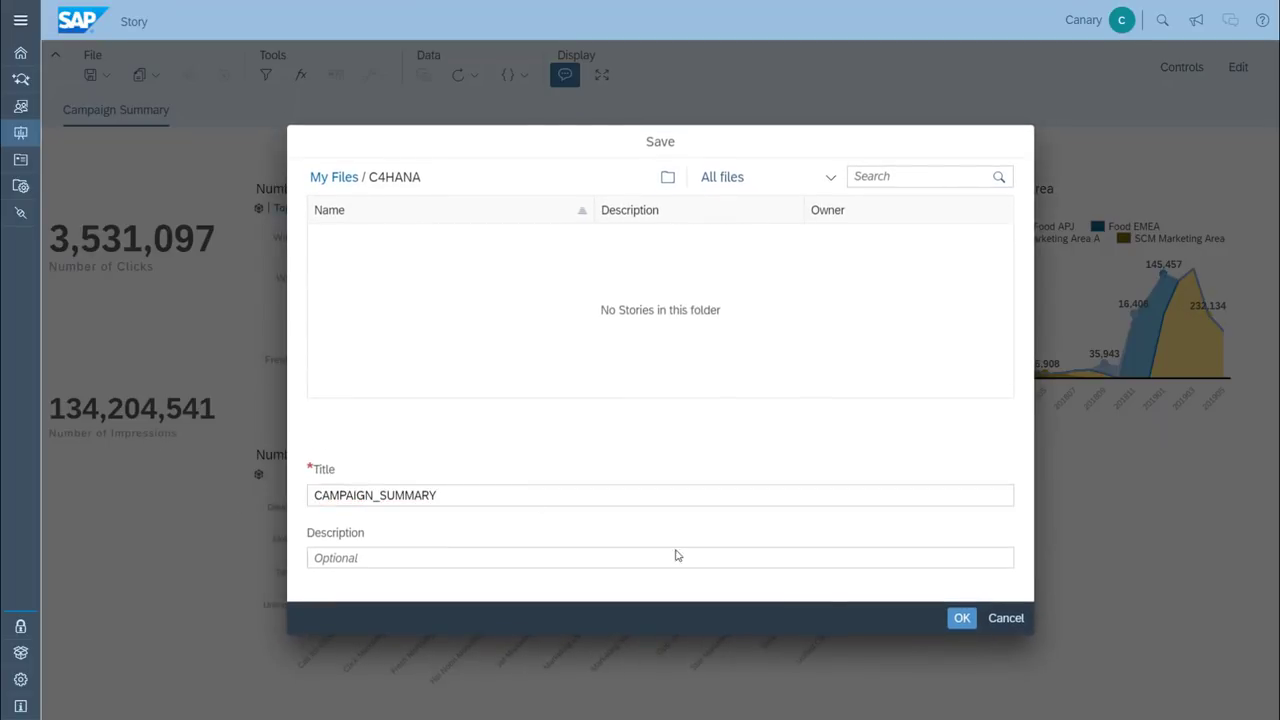
pyautogui.click(958, 620)
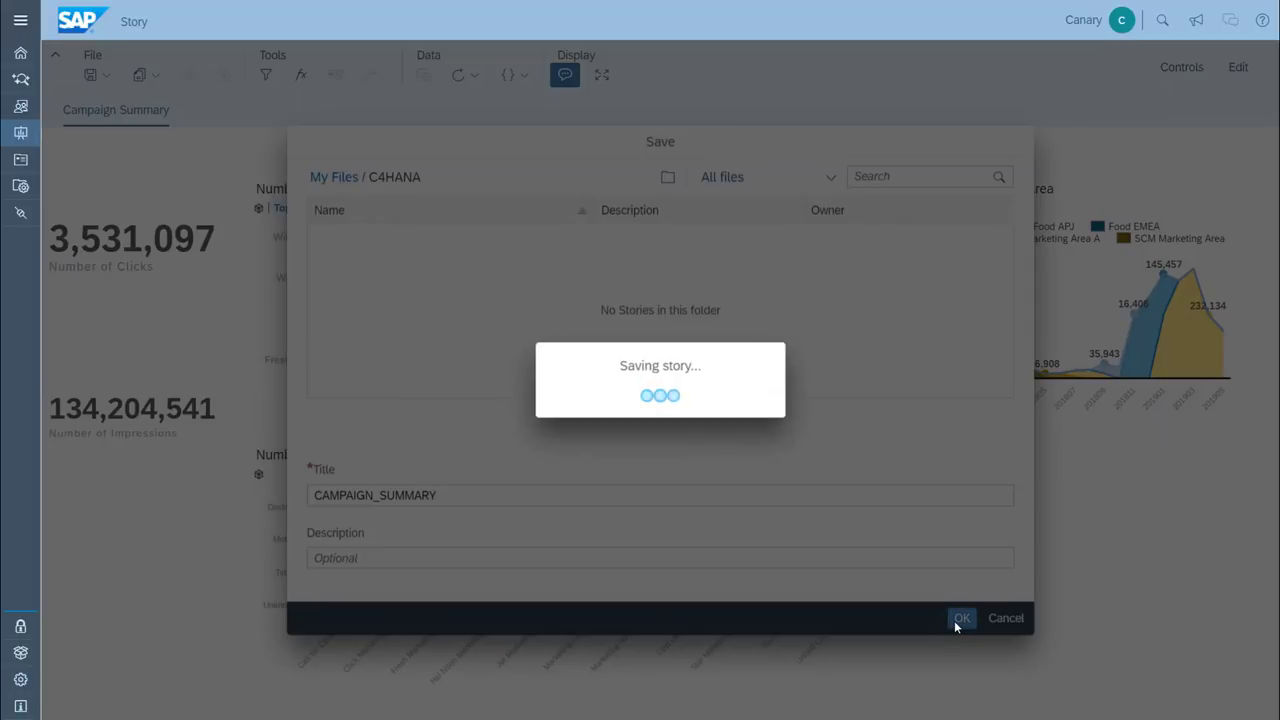
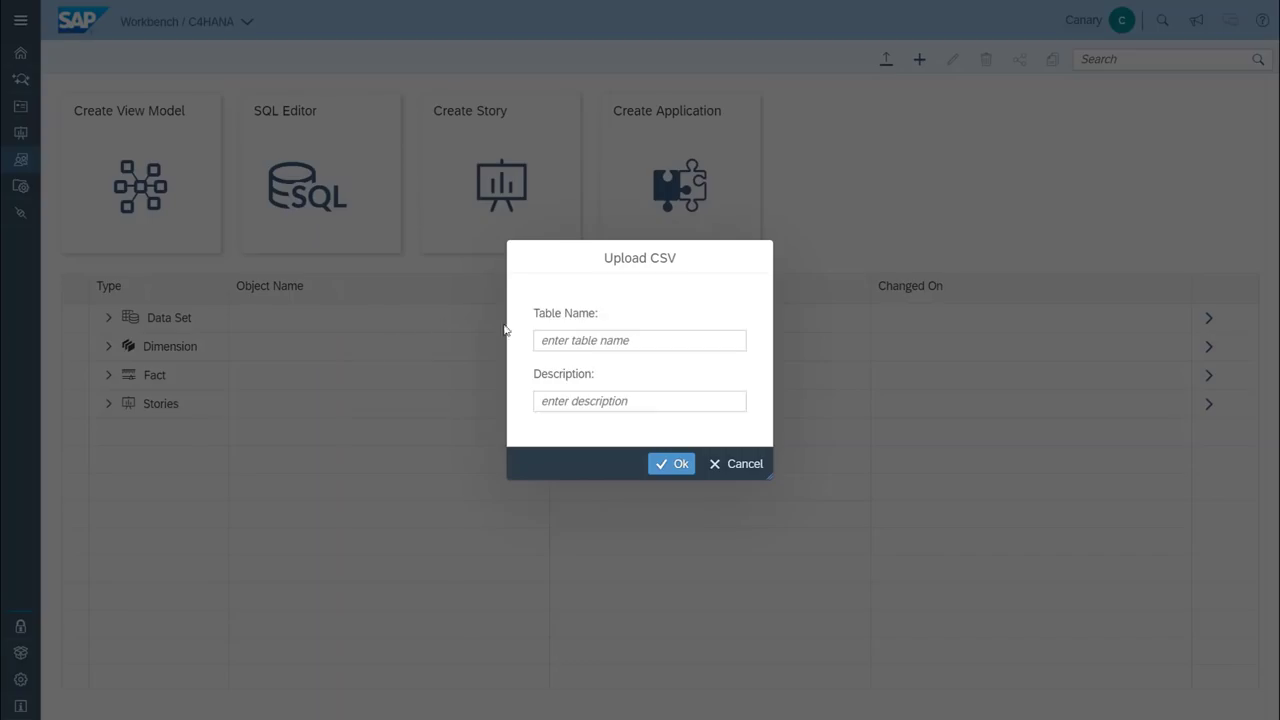
# - Name the table for the CSV upload AGE_CLASS and give it the description Age Class
pyautogui.click(562, 341)
pyautogui.write('AGE')
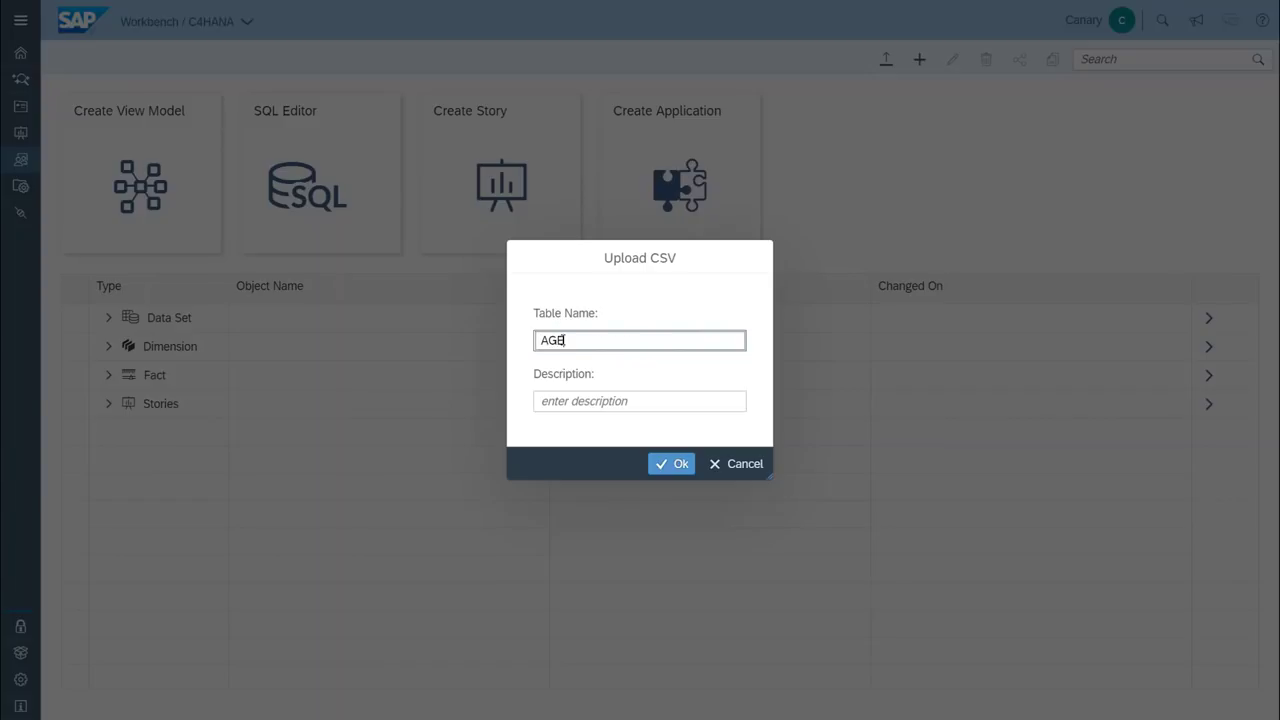
pyautogui.write('_CLASS')
pyautogui.press('Tab')
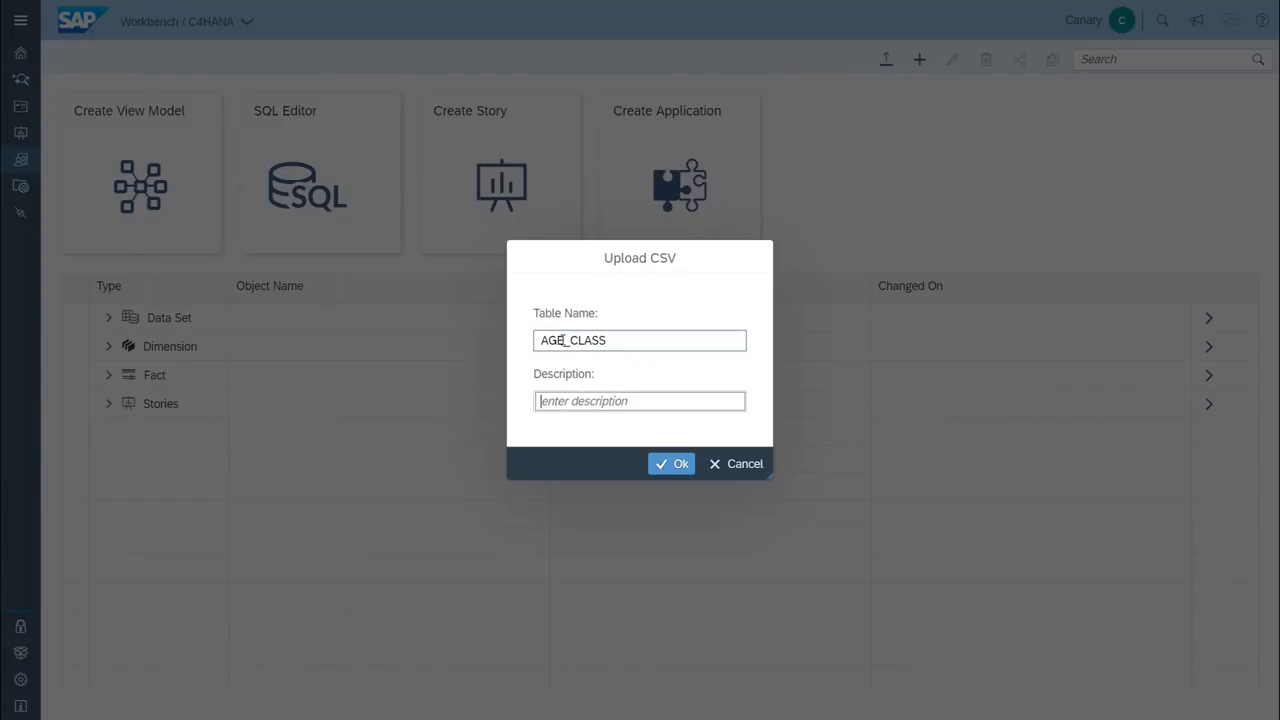
pyautogui.write('Age Class')
pyautogui.click(687, 466)
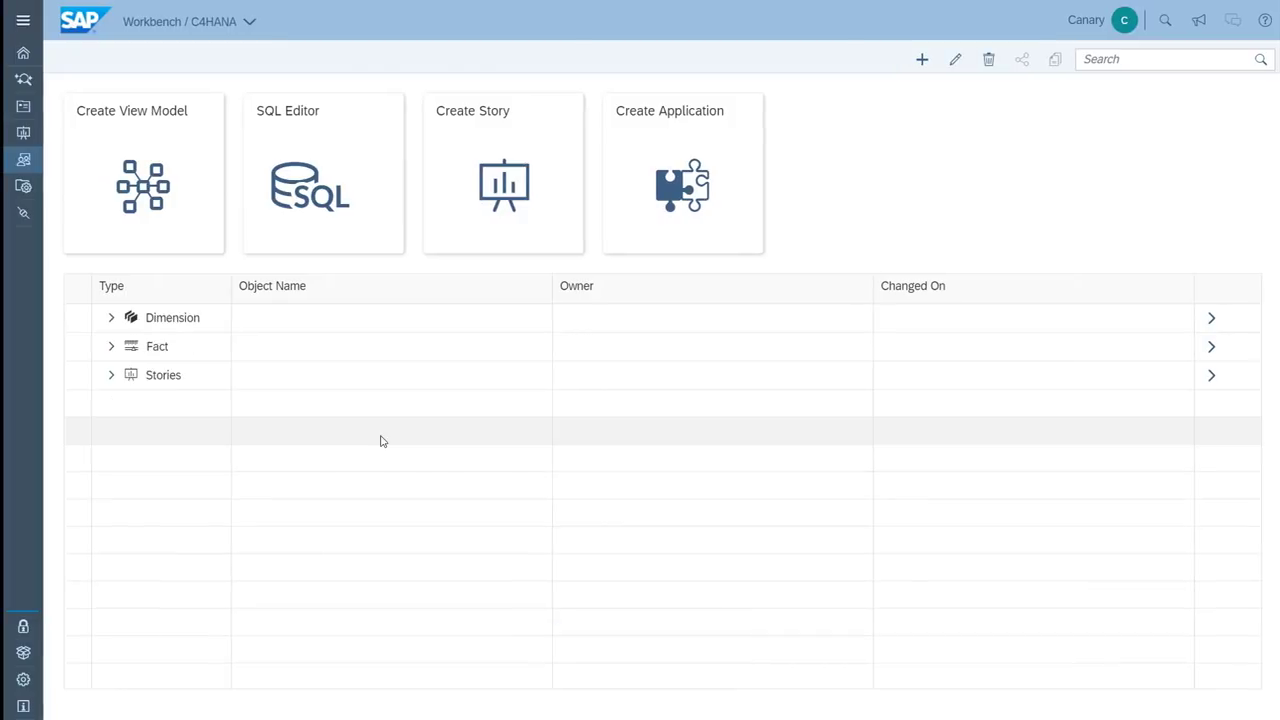
# - Create a new view model in the C4HANA space and search its remote sources for AGE_CLASS
pyautogui.click(177, 254)
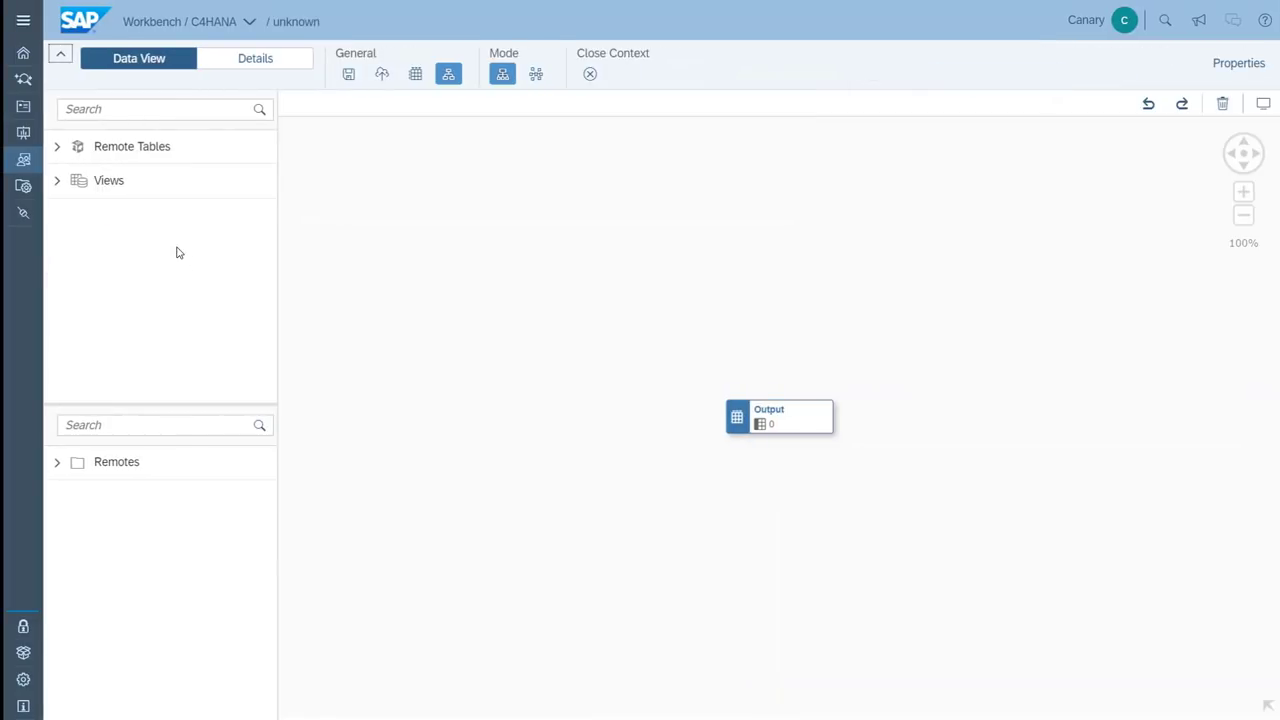
pyautogui.click(60, 466)
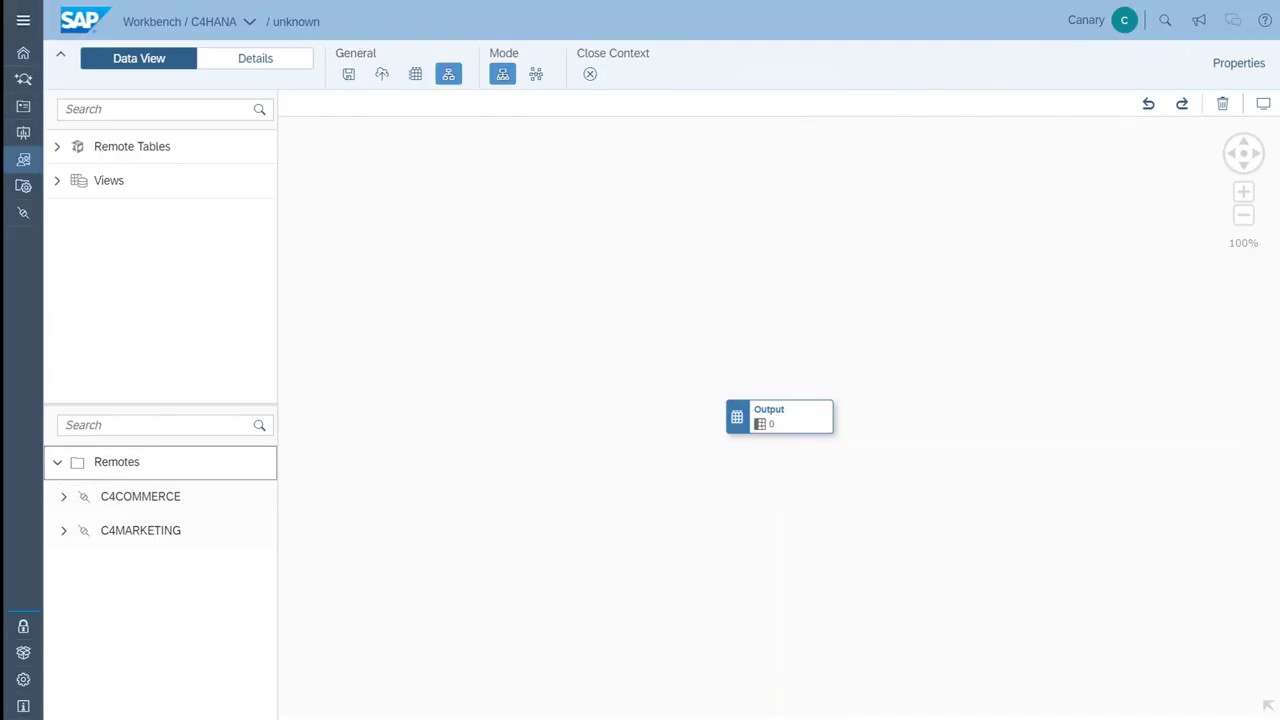
pyautogui.click(84, 425)
pyautogui.write('AGE')
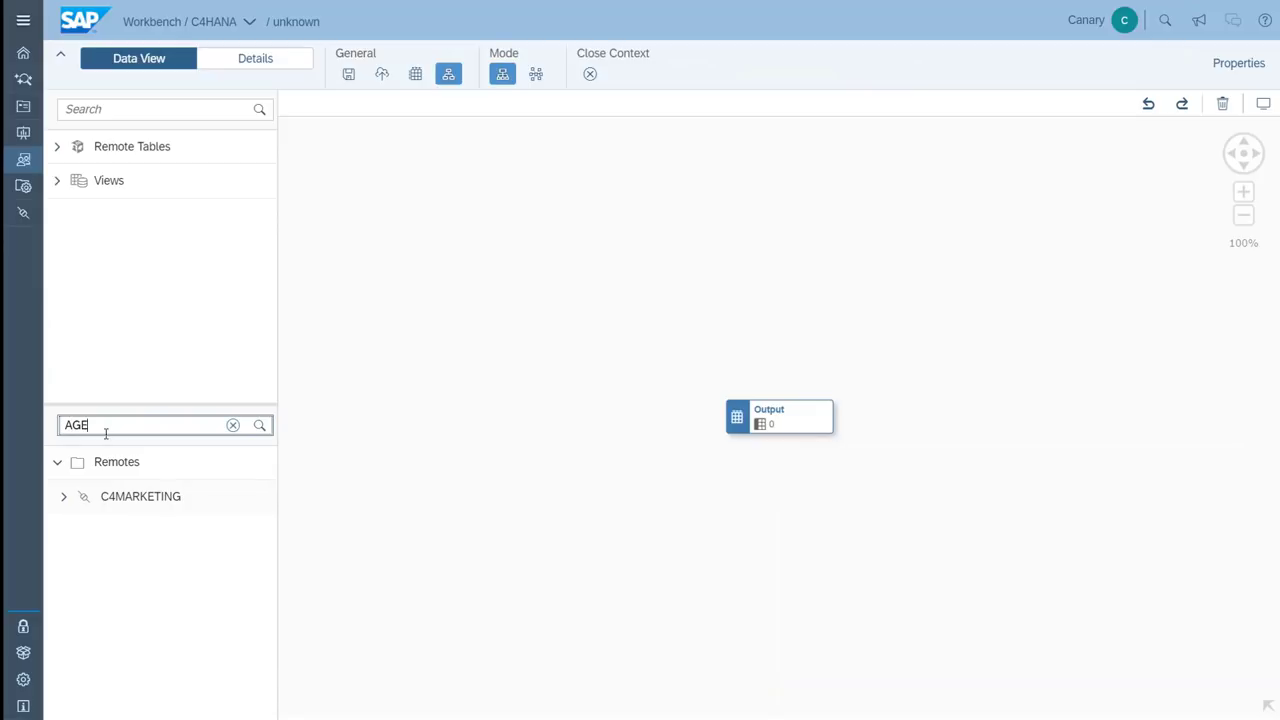
pyautogui.write('_CLASS')
# - Add the AGE_CLASS table from the MARKETING tables of the C4MARKETING connection as the view's source
pyautogui.click(66, 497)
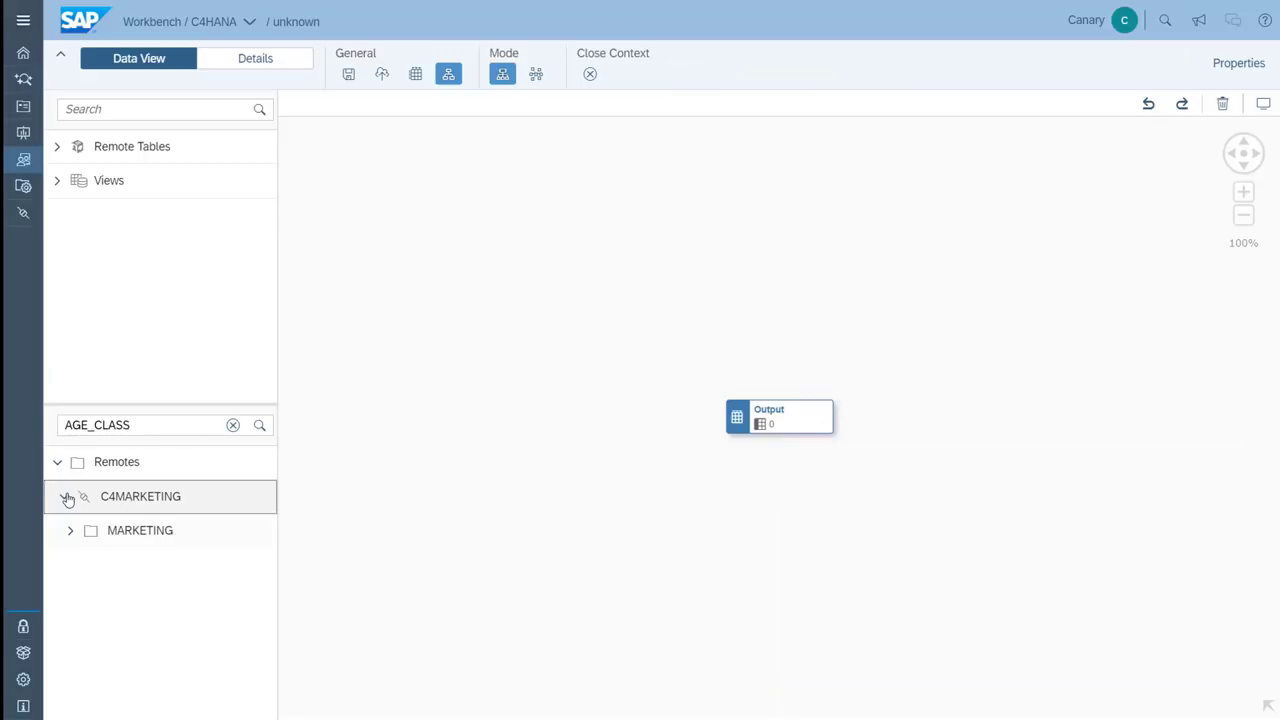
pyautogui.click(71, 536)
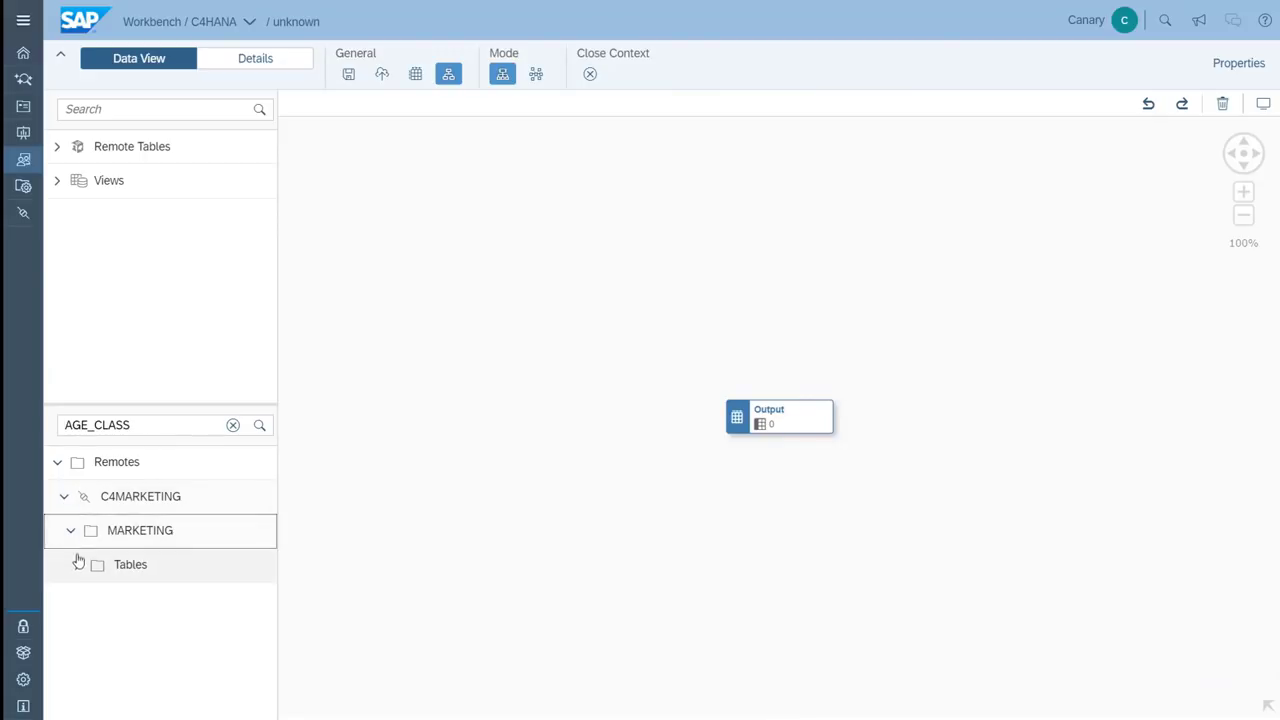
pyautogui.click(77, 565)
pyautogui.click(157, 598)
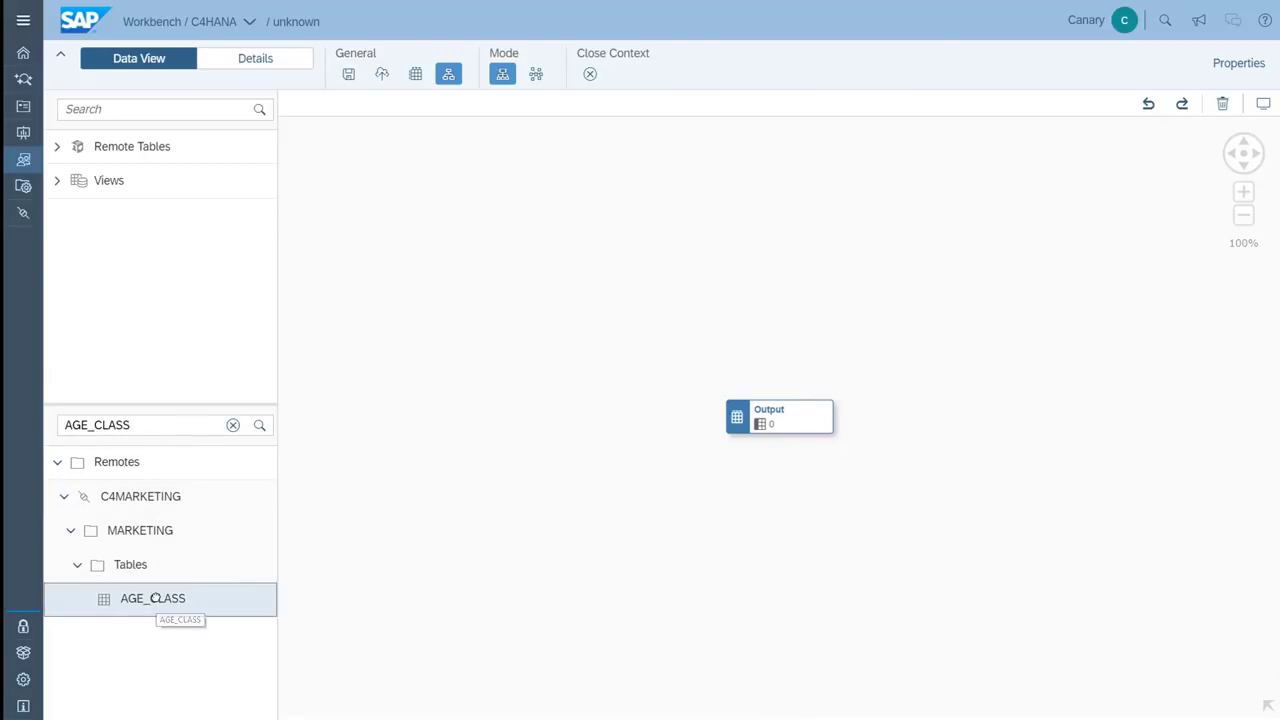
pyautogui.moveTo(209, 597); pyautogui.dragTo(563, 428)
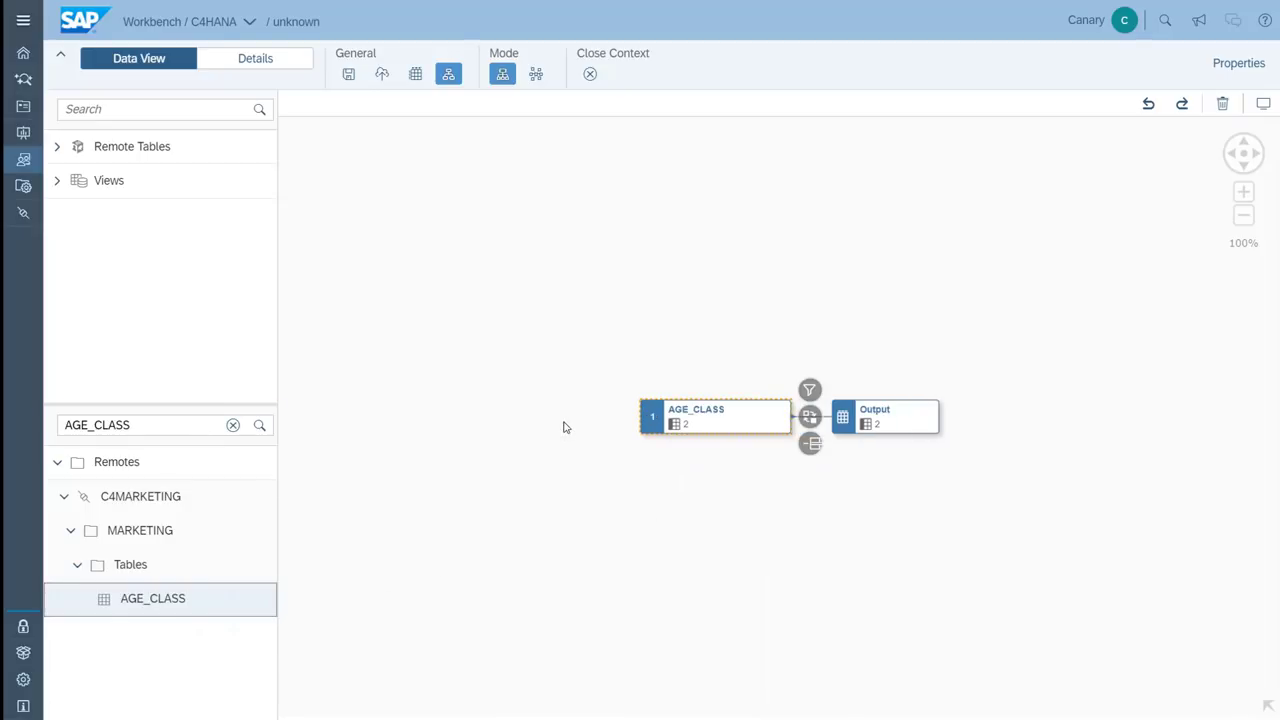
pyautogui.click(692, 516)
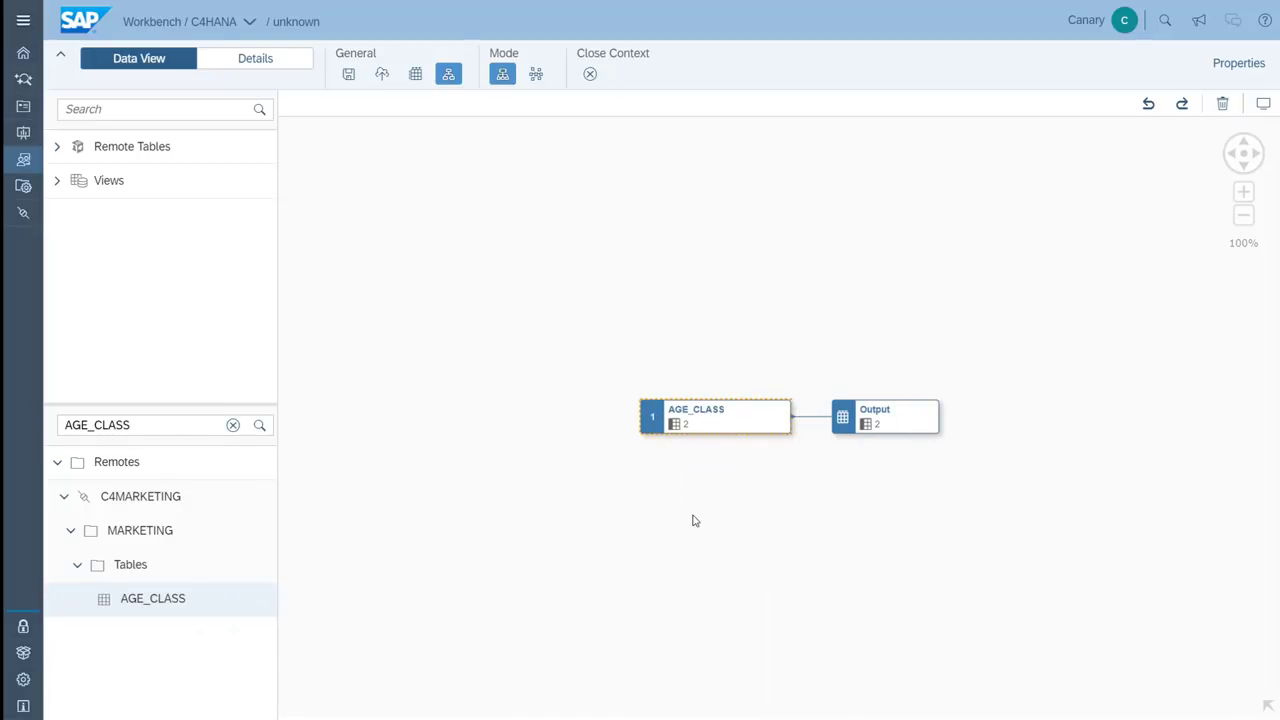
# - Give the view's output the identifier DIM_AGECLASS and set its type to Dimension
pyautogui.click(928, 424)
pyautogui.click(1262, 70)
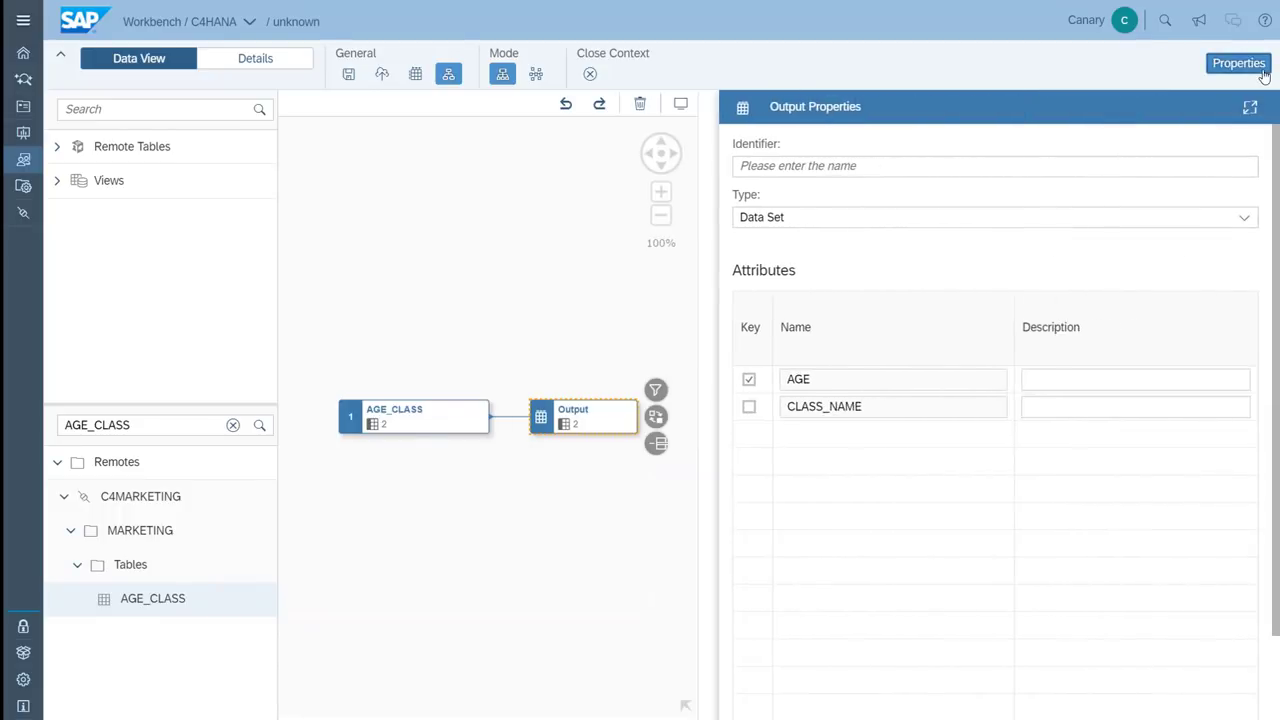
pyautogui.click(799, 168)
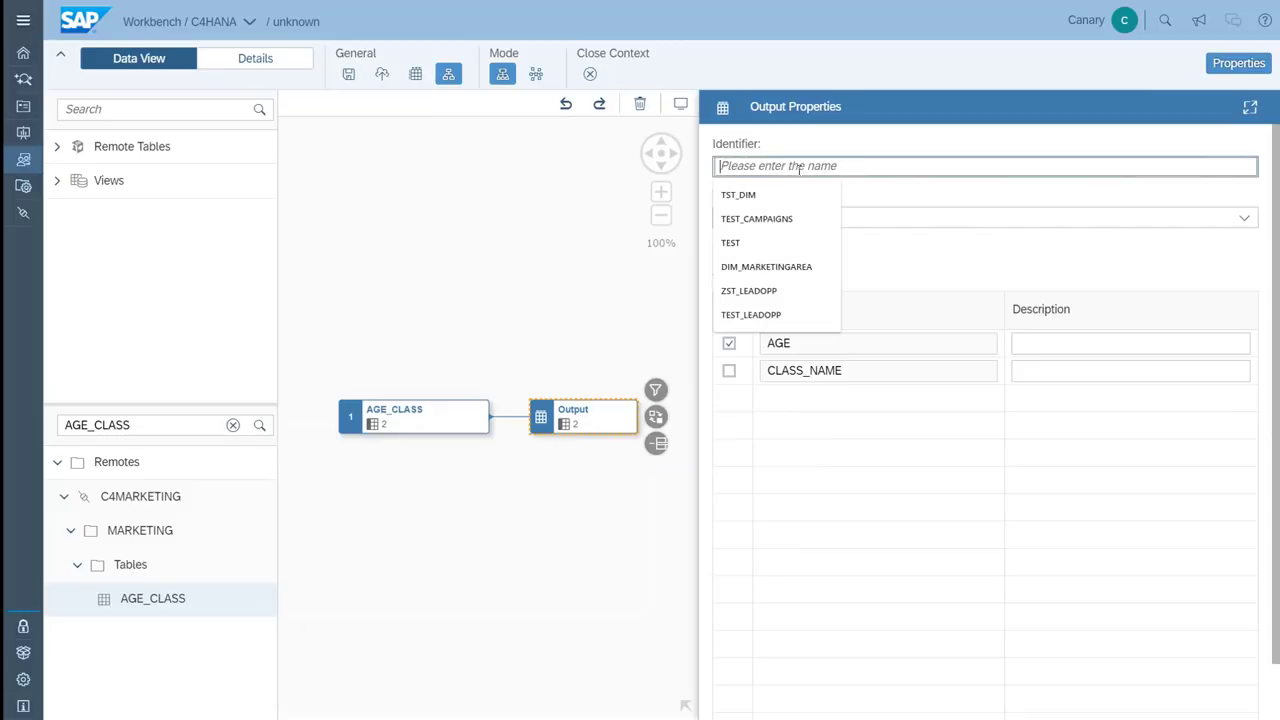
pyautogui.write('DIM_AGECLASS')
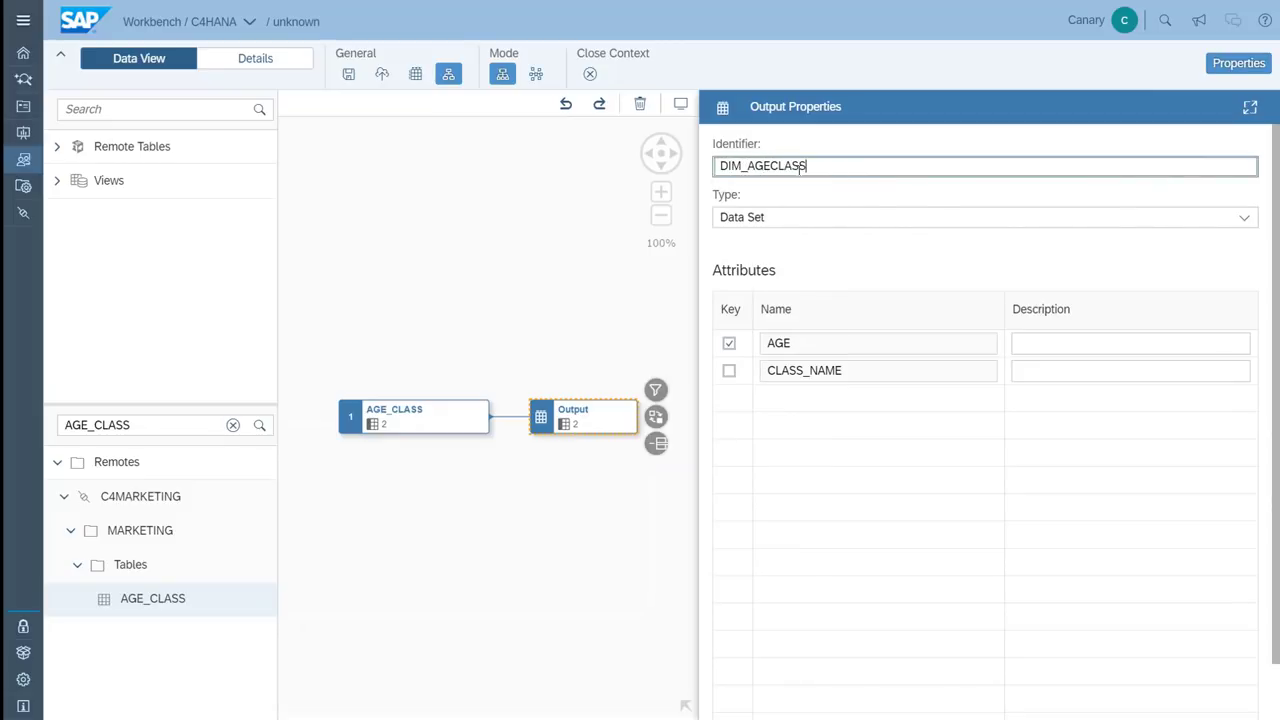
pyautogui.click(834, 218)
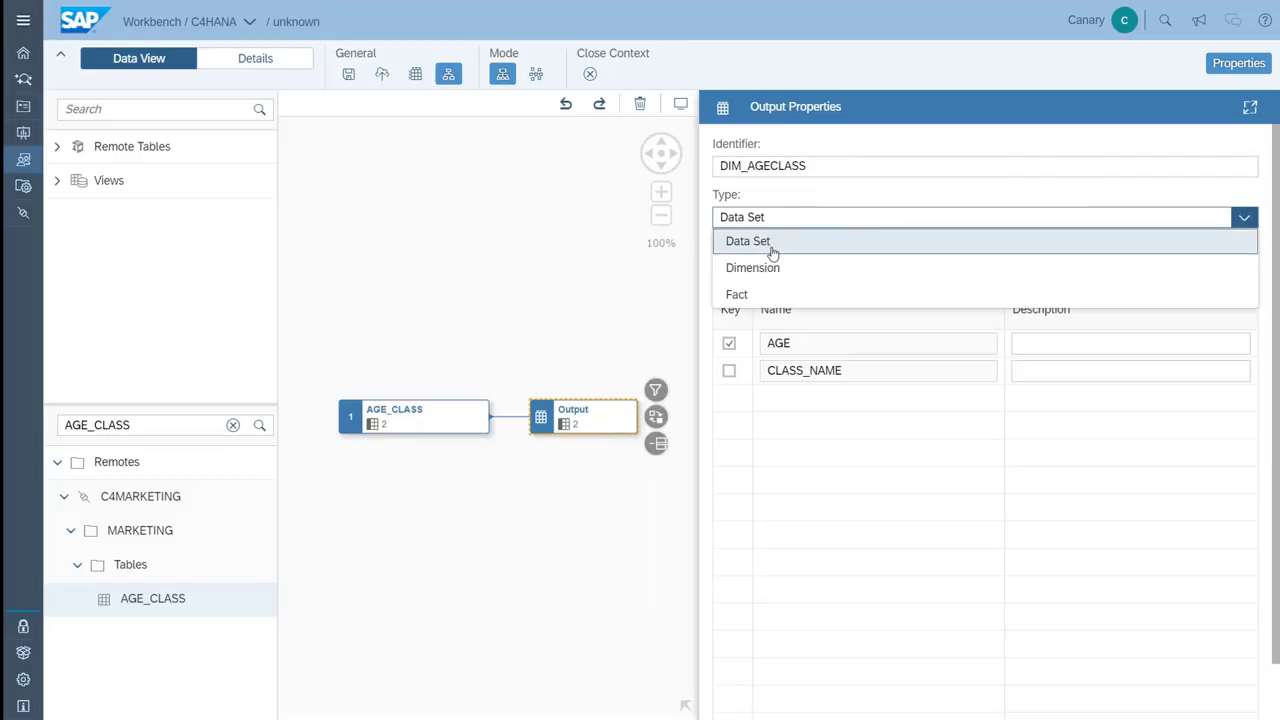
pyautogui.click(762, 268)
pyautogui.click(868, 261)
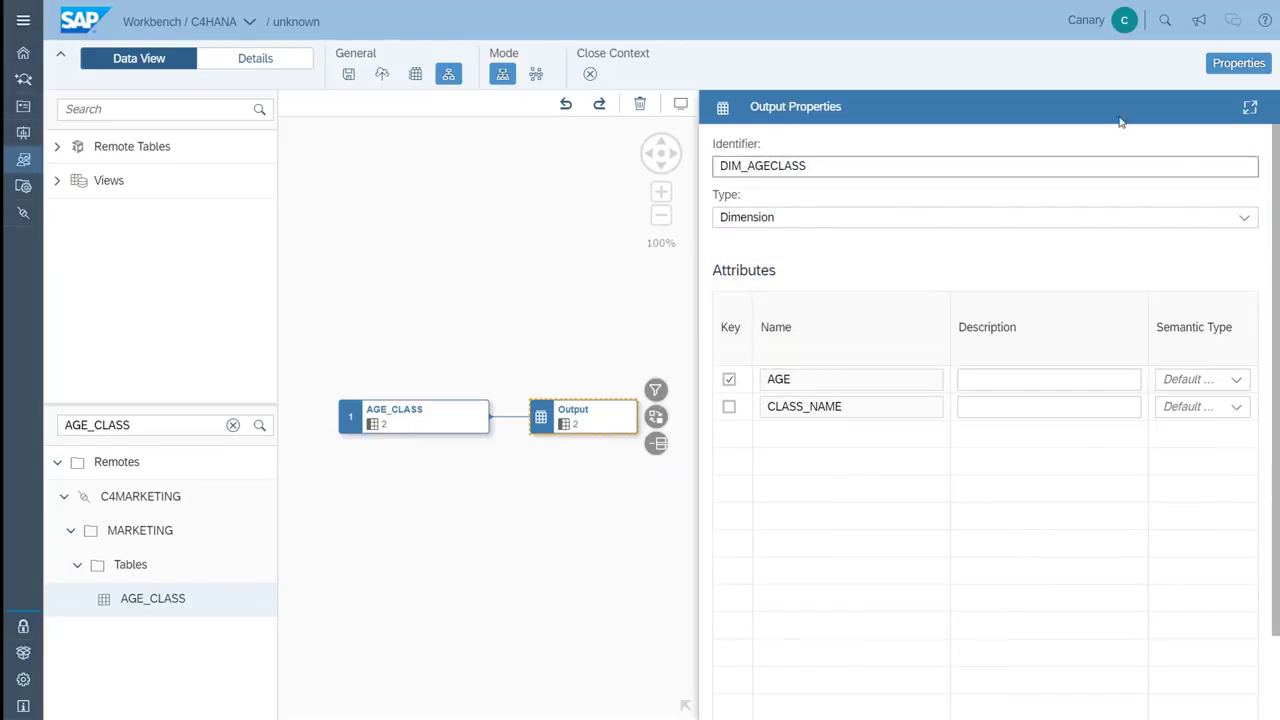
pyautogui.click(1238, 64)
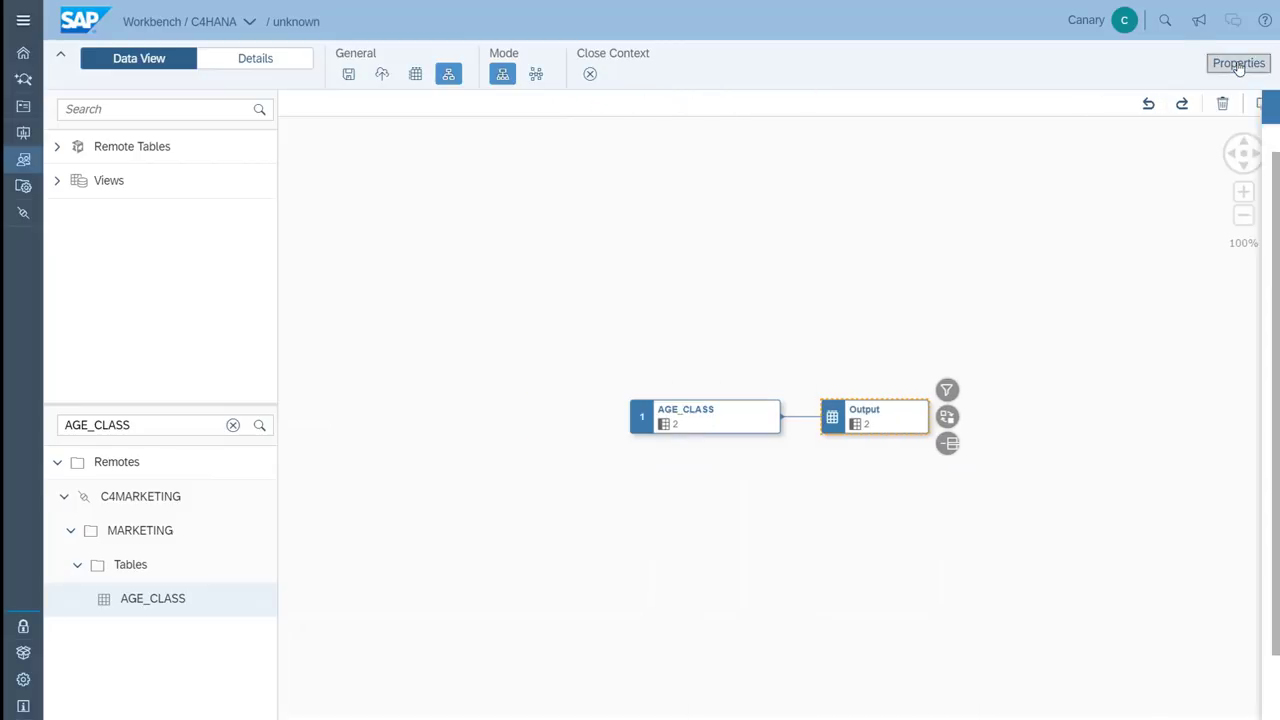
# - Save and deploy the DIM_AGECLASS dimension view
pyautogui.click(350, 80)
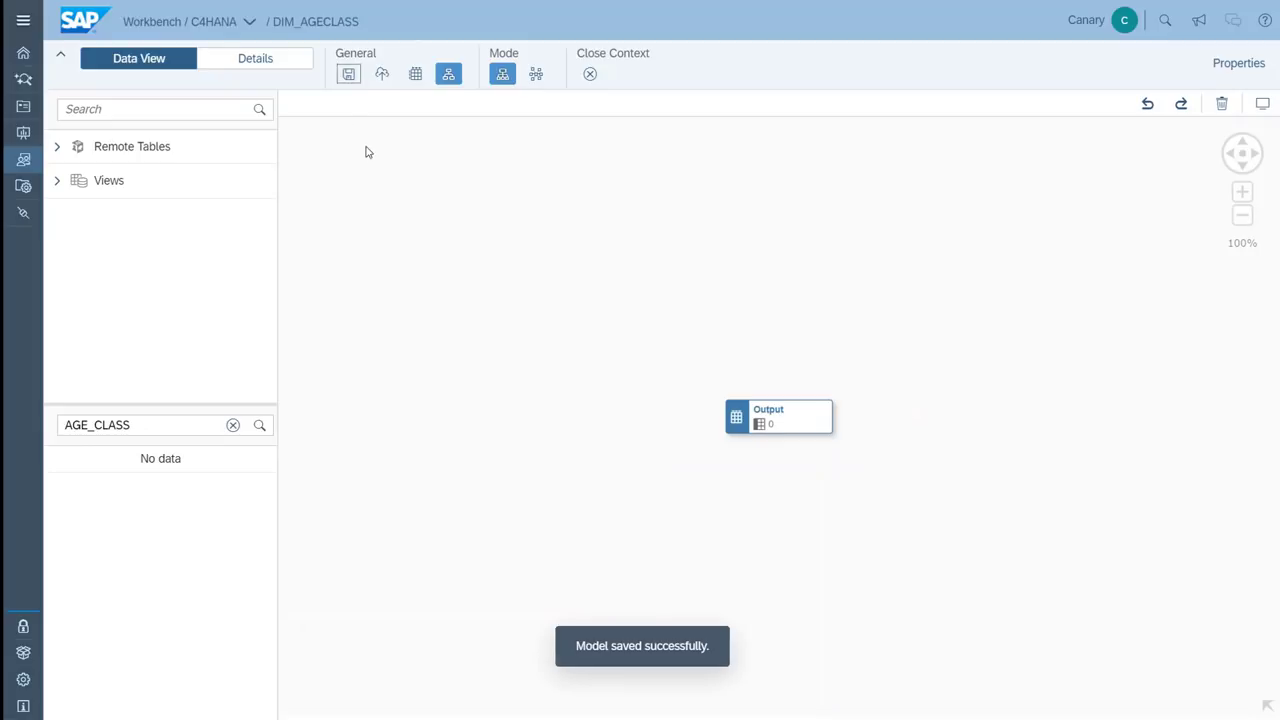
pyautogui.click(381, 88)
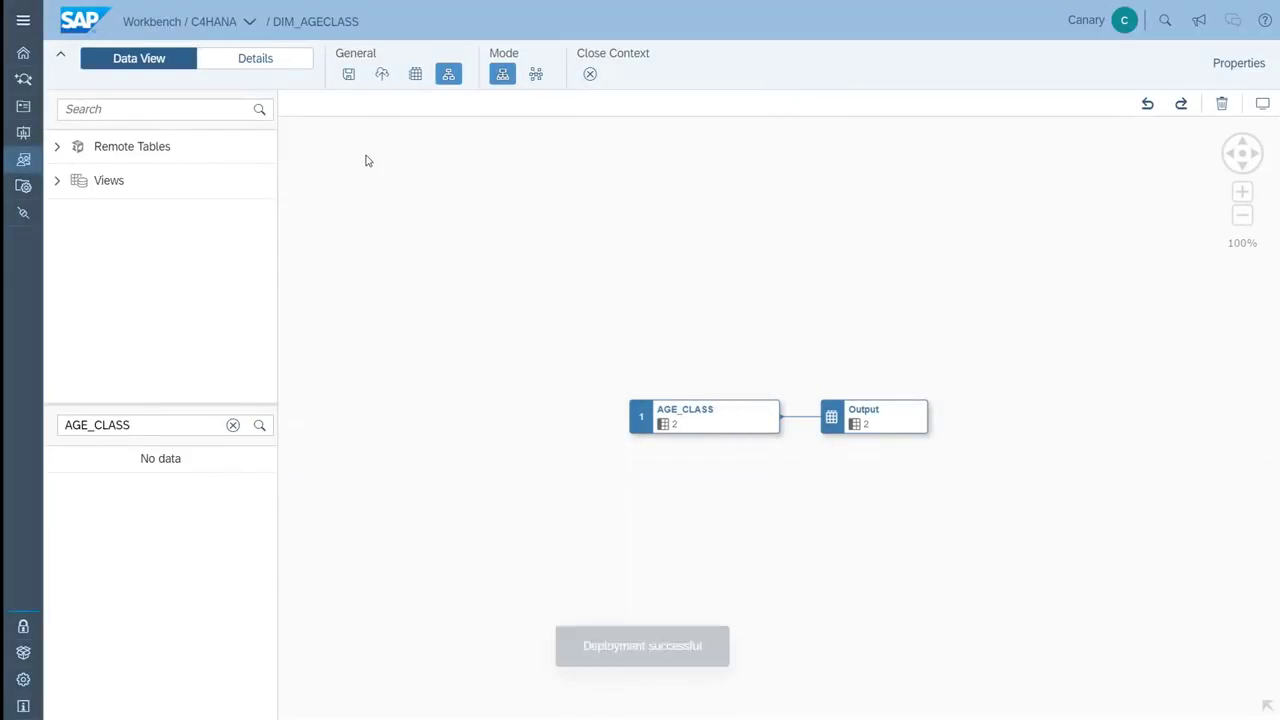
# - Preview the output data of DIM_AGECLASS and enlarge the preview area to examine the age classes
pyautogui.click(422, 82)
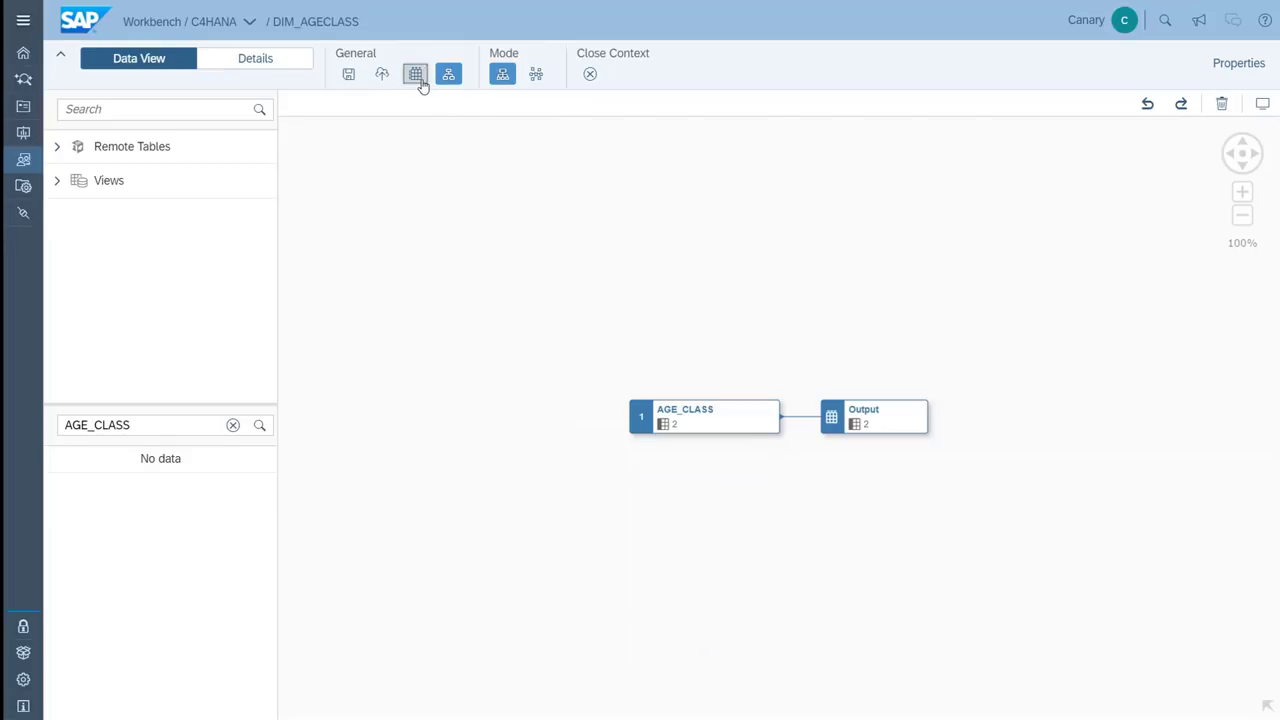
pyautogui.click(873, 410)
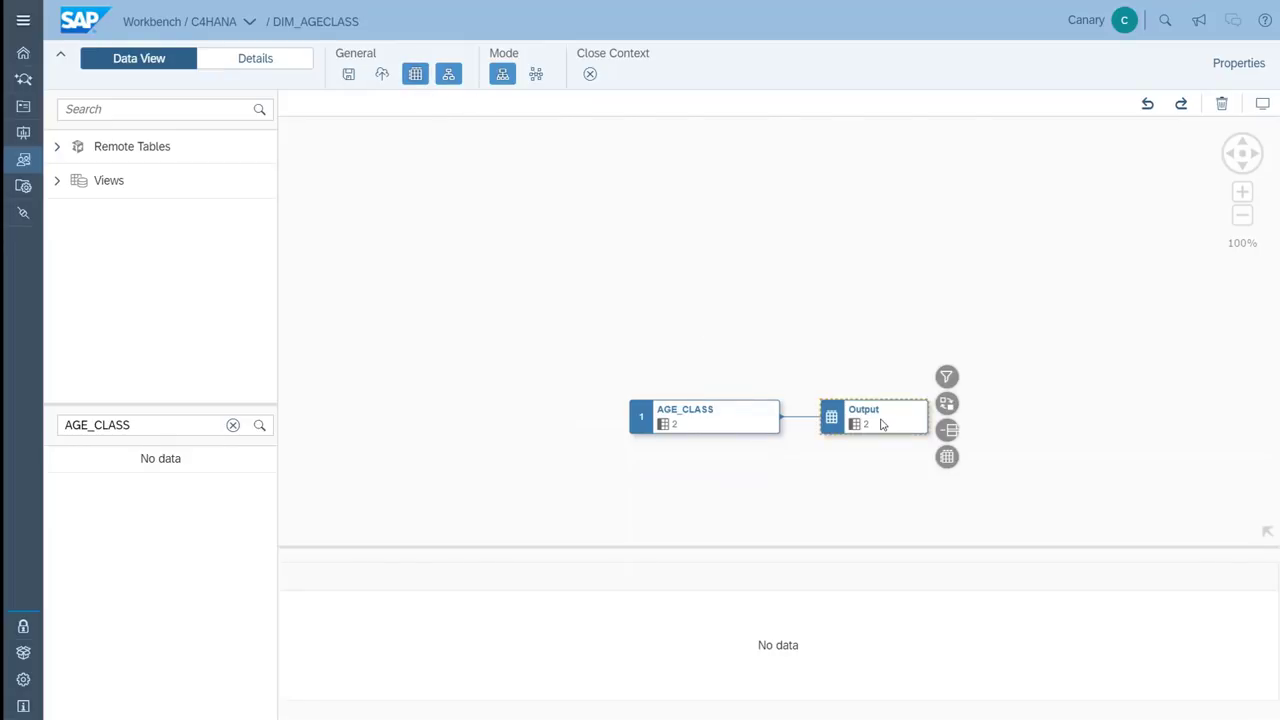
pyautogui.click(946, 458)
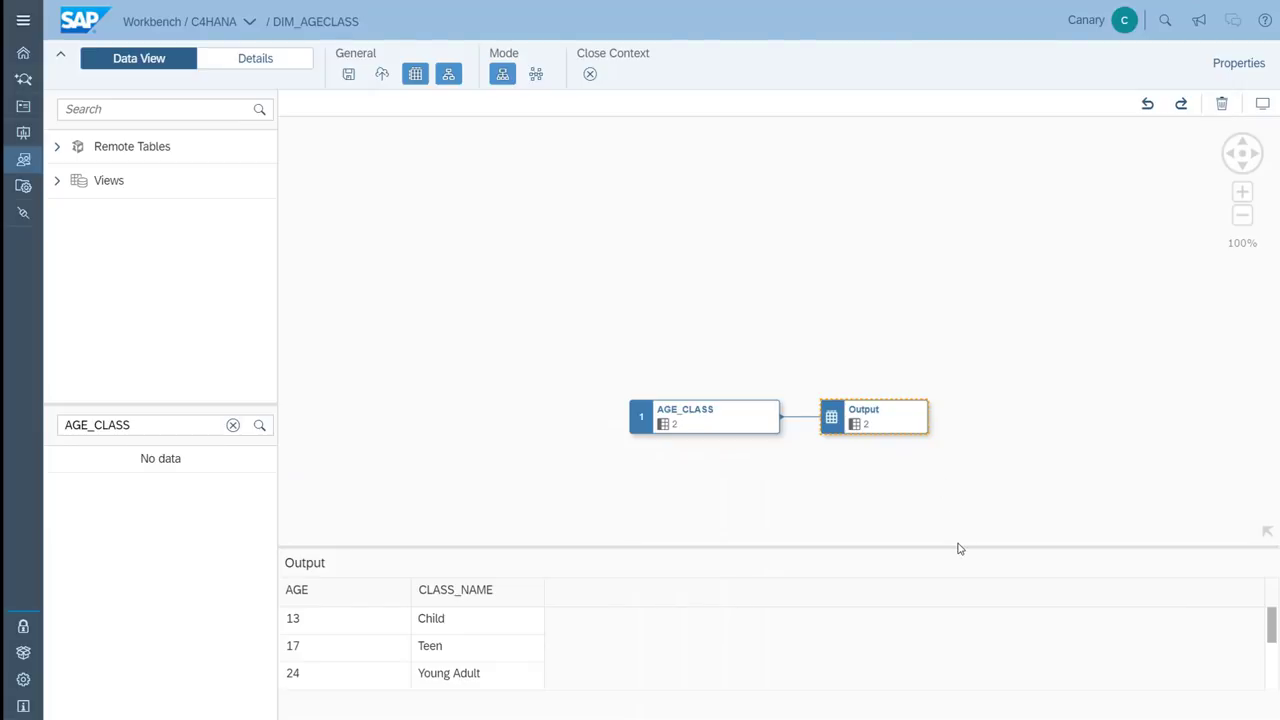
pyautogui.moveTo(954, 546); pyautogui.dragTo(955, 454)
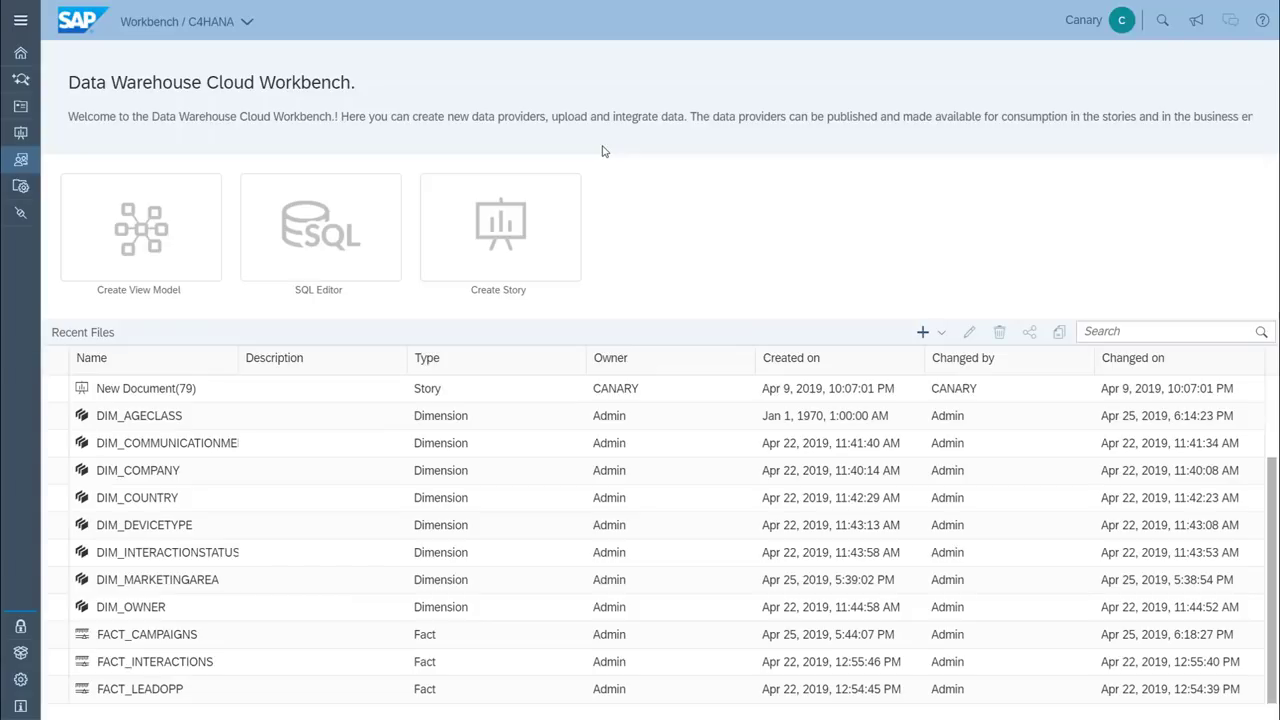
# - Find the FACT_CAMPAIGNS view by searching the C4HANA files for "campai", open it and switch its diagram to the associations mode
pyautogui.click(1106, 331)
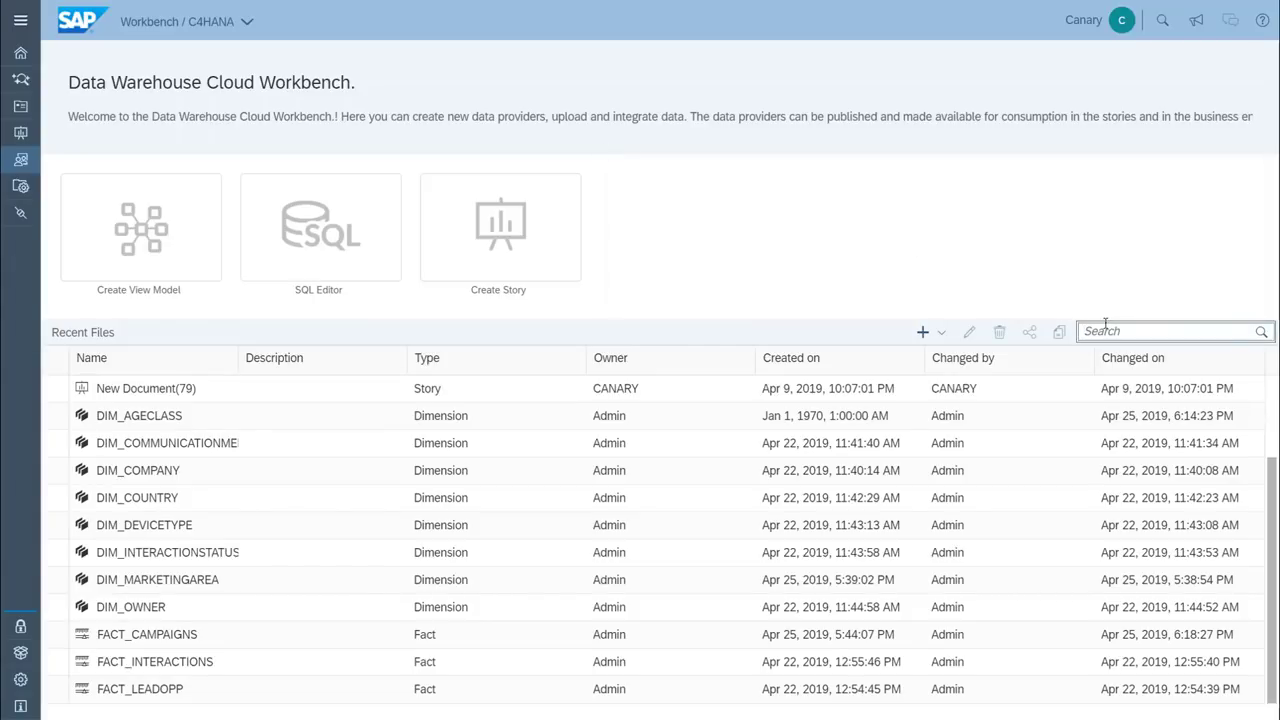
pyautogui.write('campai')
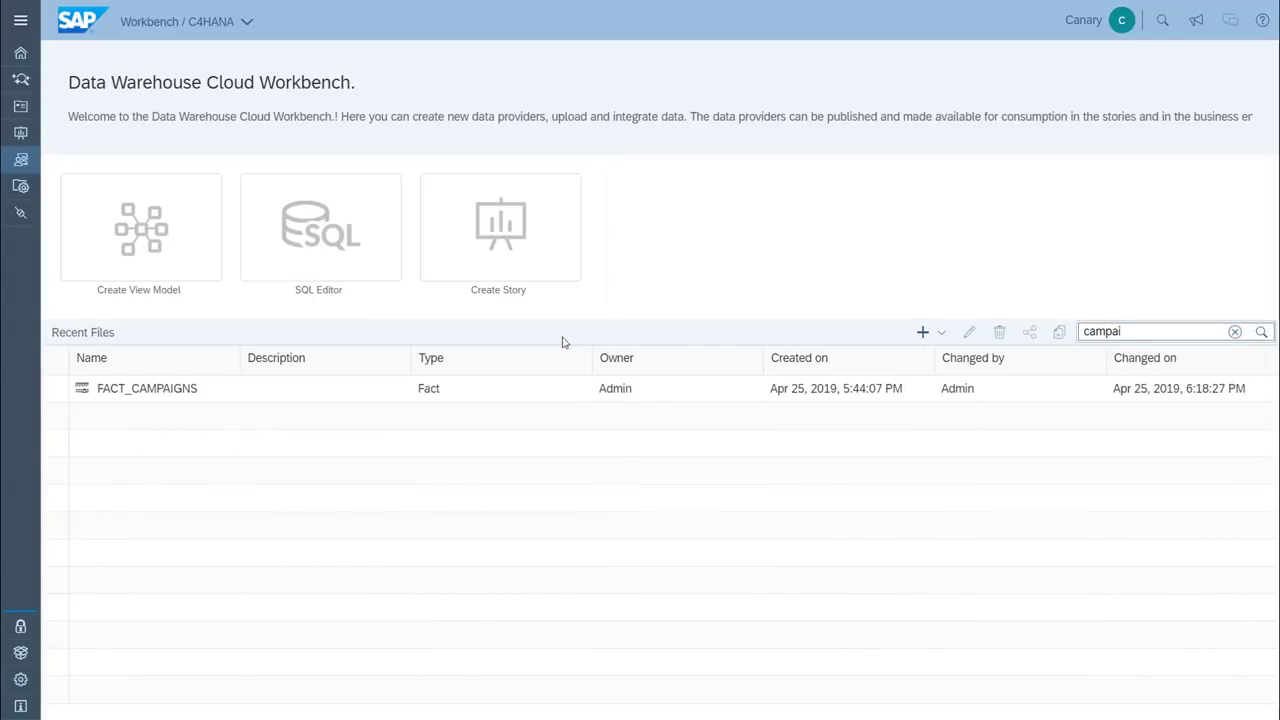
pyautogui.click(236, 392)
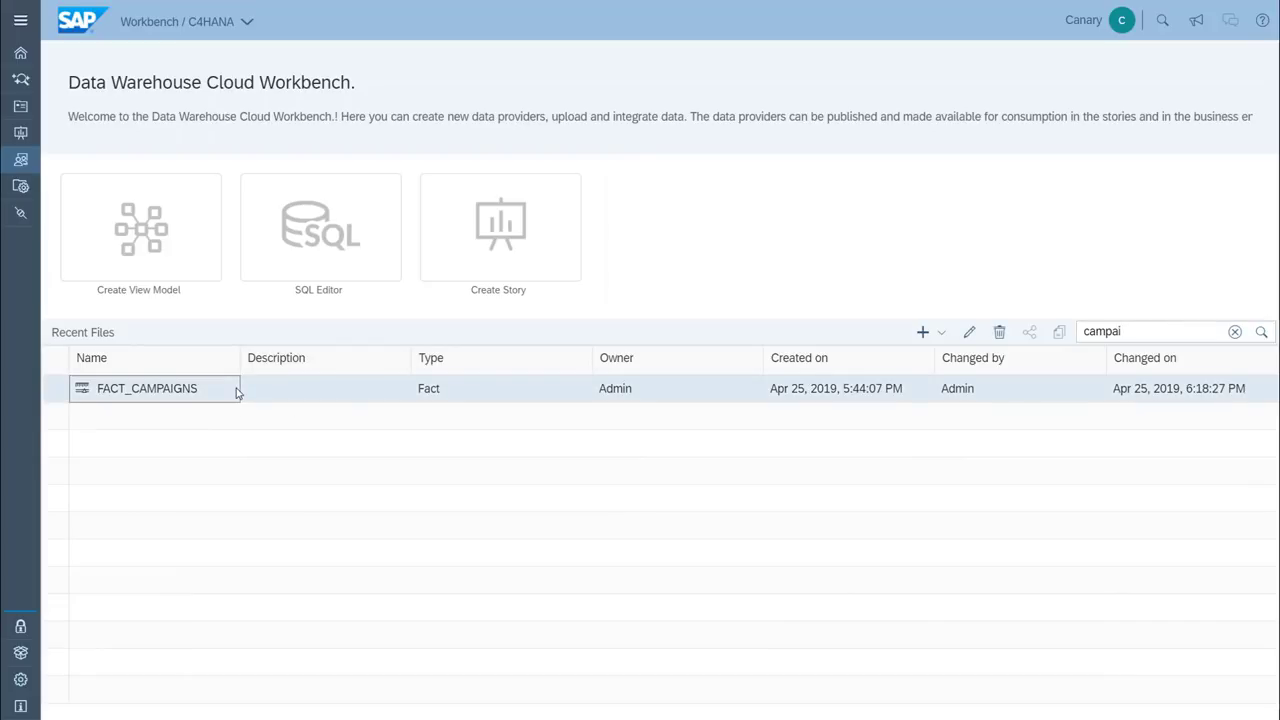
pyautogui.doubleClick(237, 391)
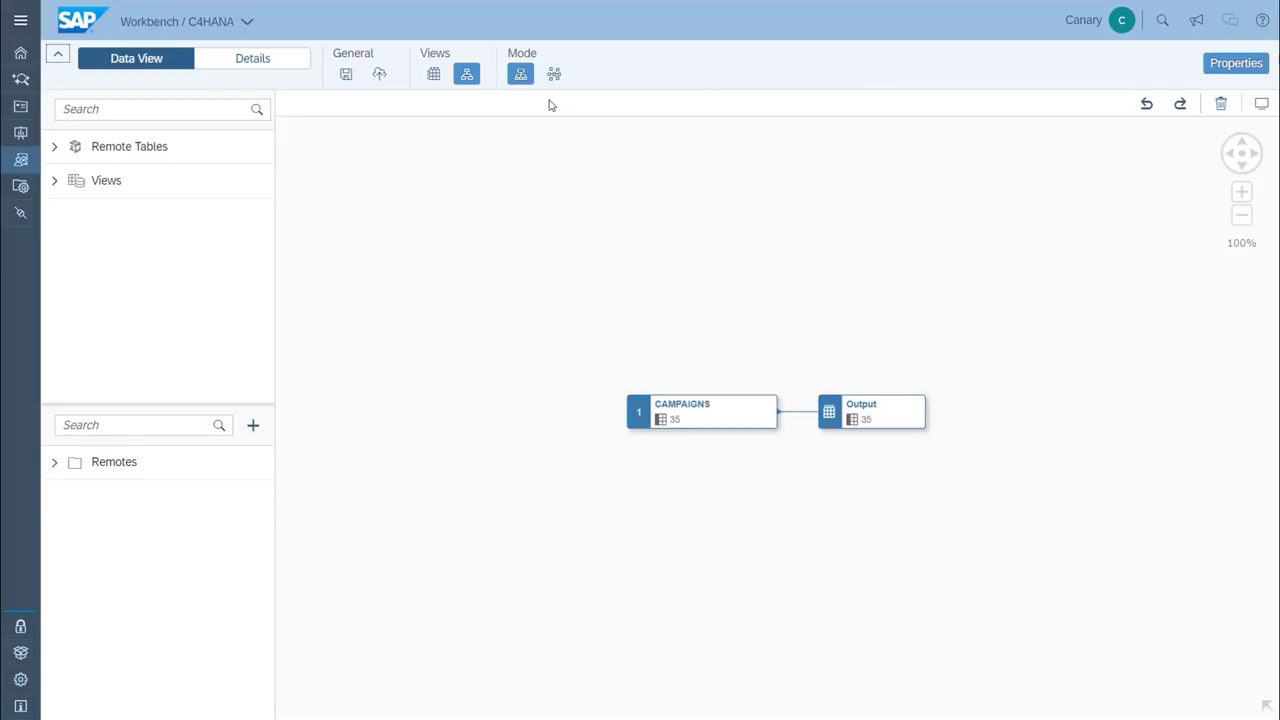
pyautogui.click(554, 74)
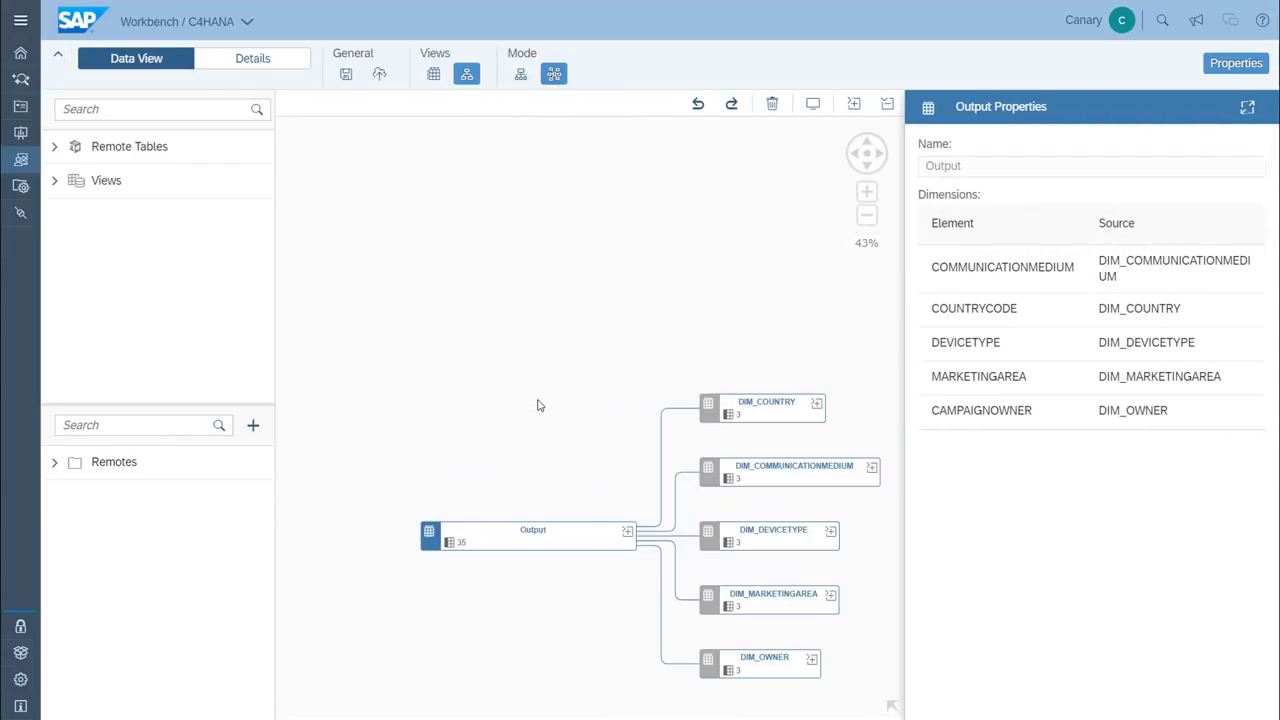
# - Associate the DIM_AGECLASS view with the output of FACT_CAMPAIGNS, mapping AGERANGEUPPERLIMIT to AGE
pyautogui.click(55, 182)
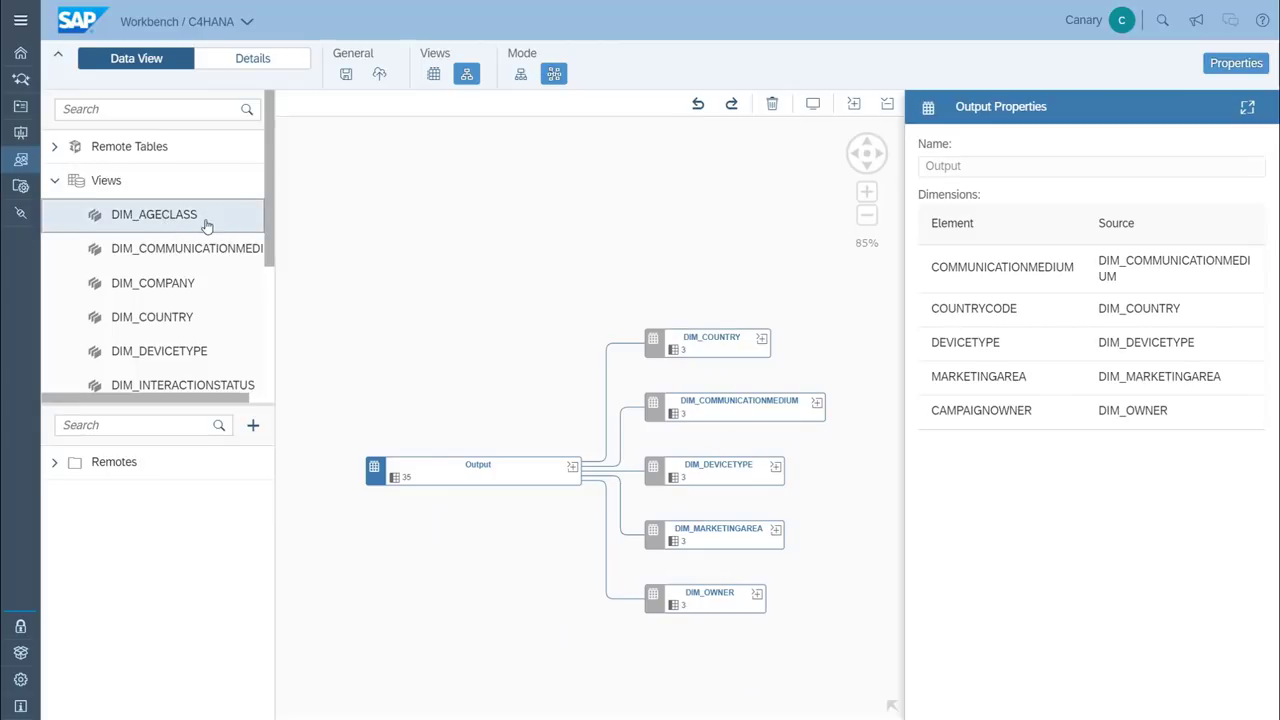
pyautogui.moveTo(205, 225); pyautogui.dragTo(462, 475)
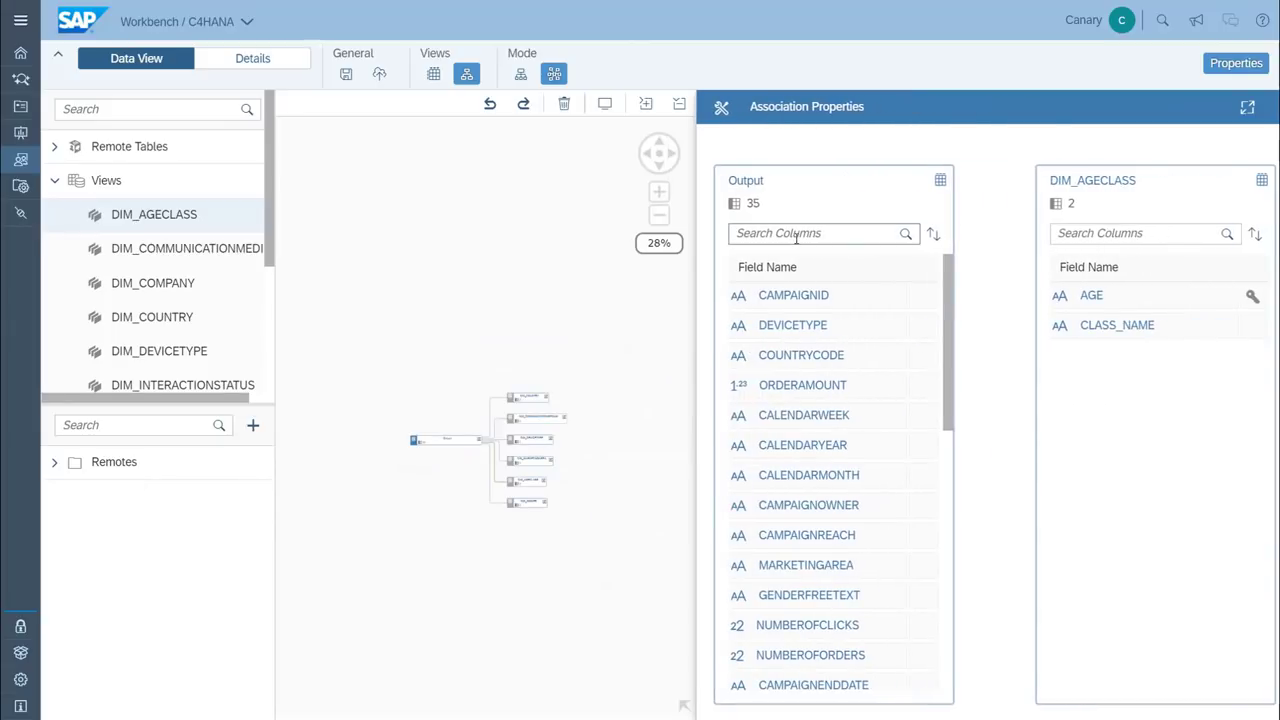
pyautogui.click(796, 233)
pyautogui.write('age')
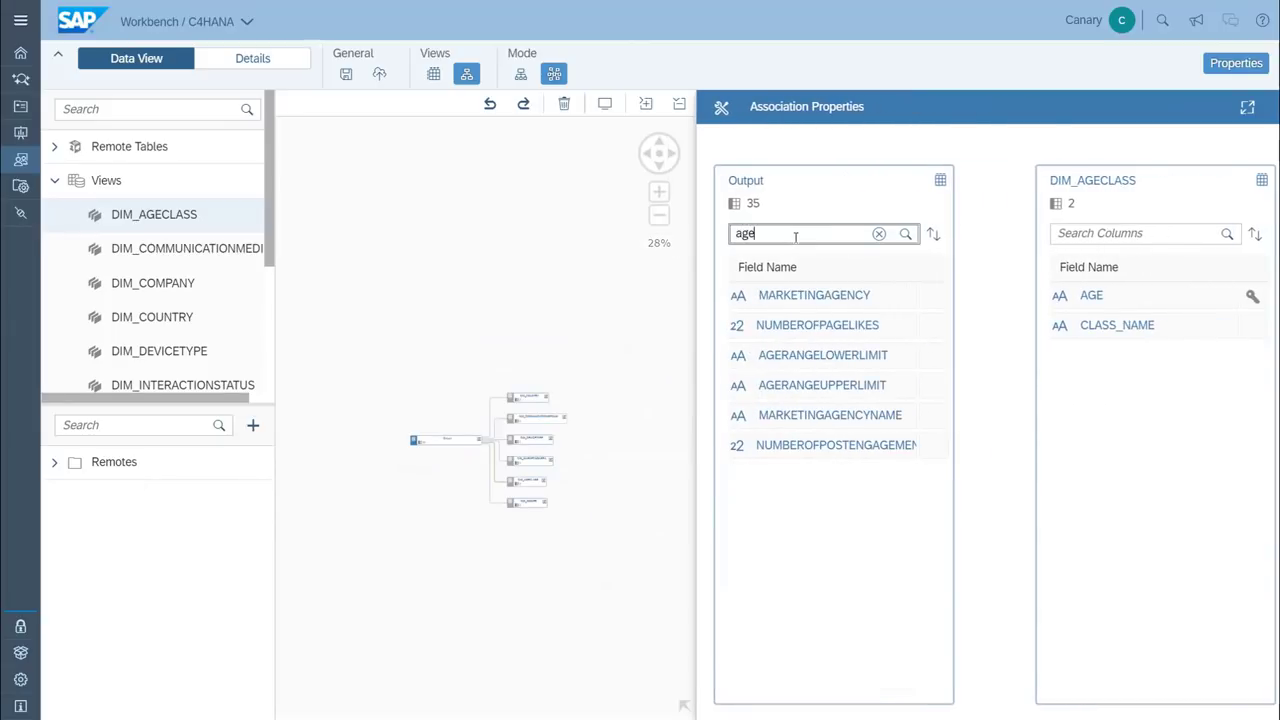
pyautogui.click(830, 388)
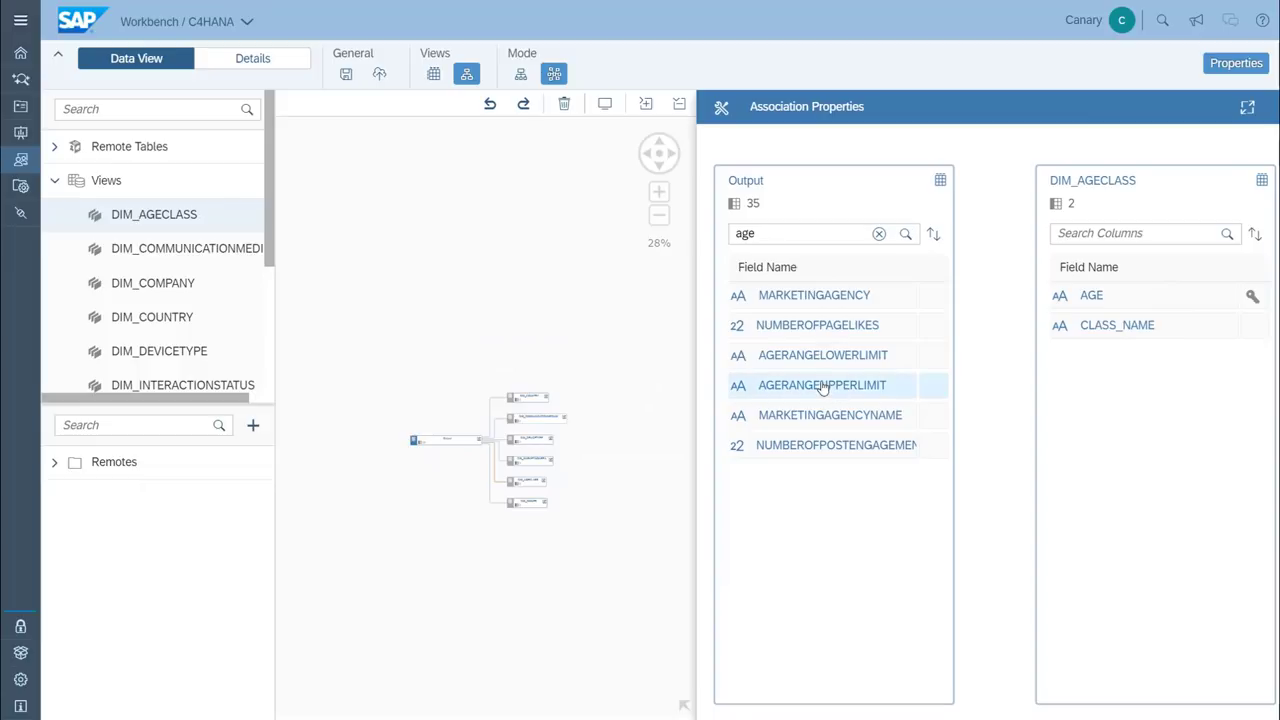
pyautogui.moveTo(820, 387); pyautogui.dragTo(1083, 305)
pyautogui.click(1236, 63)
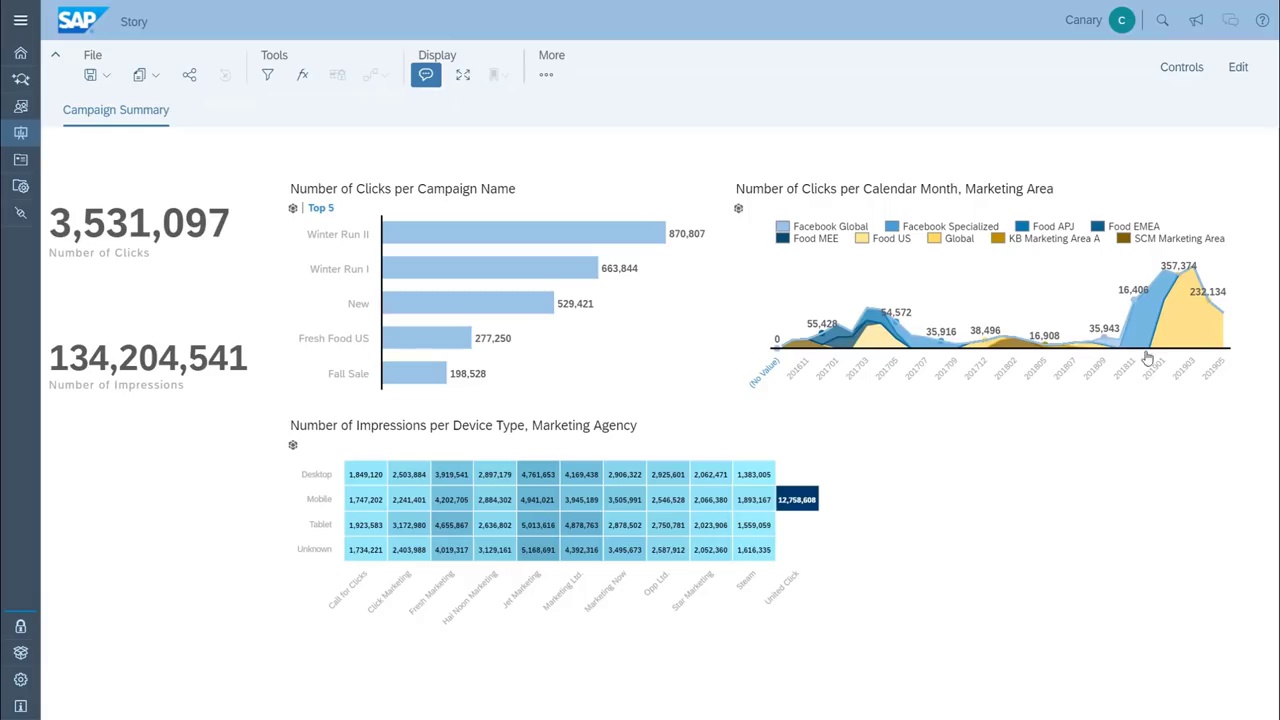
# - Edit the Campaign Summary story and insert a chart in the main lane with Number of Impressions as its measure
pyautogui.click(1245, 72)
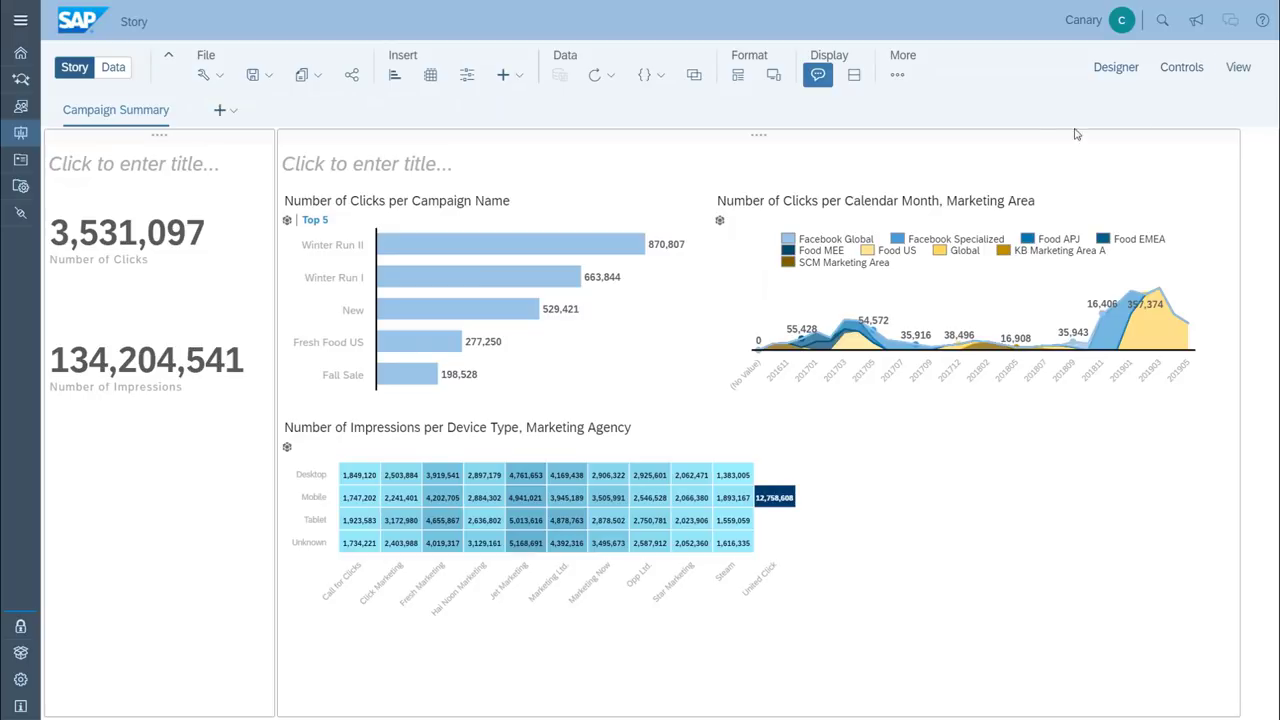
pyautogui.click(990, 494)
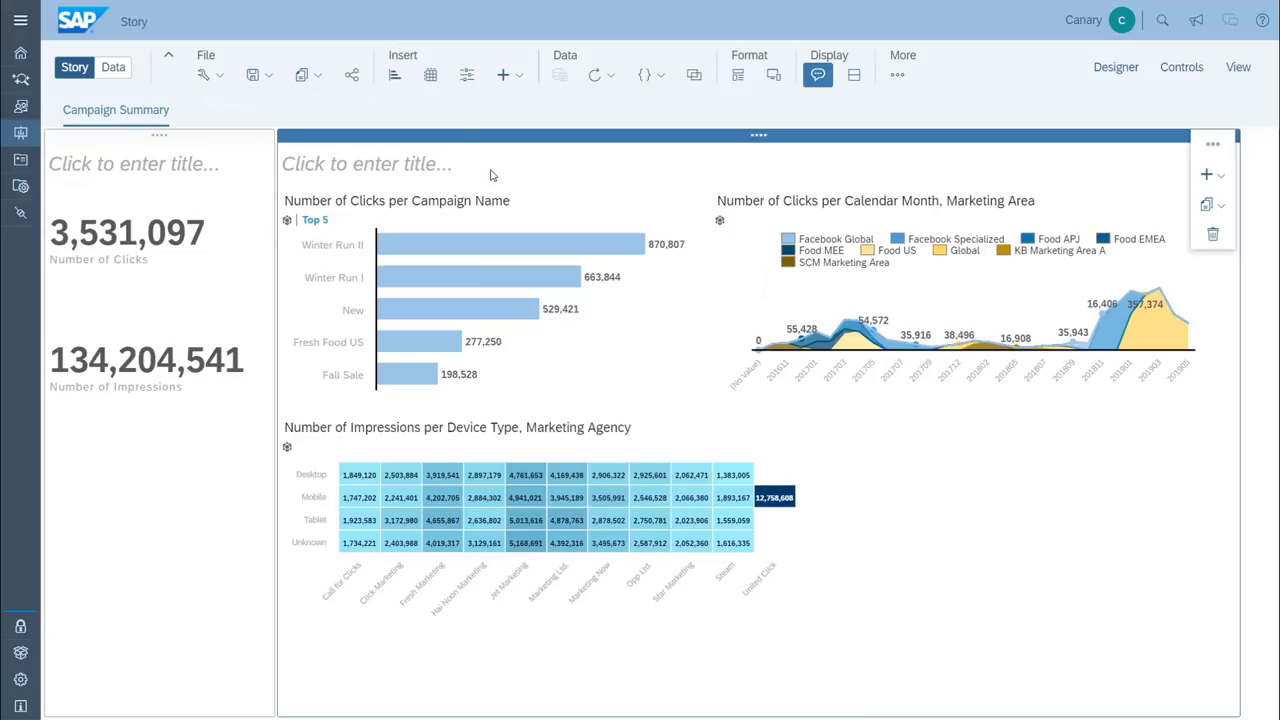
pyautogui.click(396, 80)
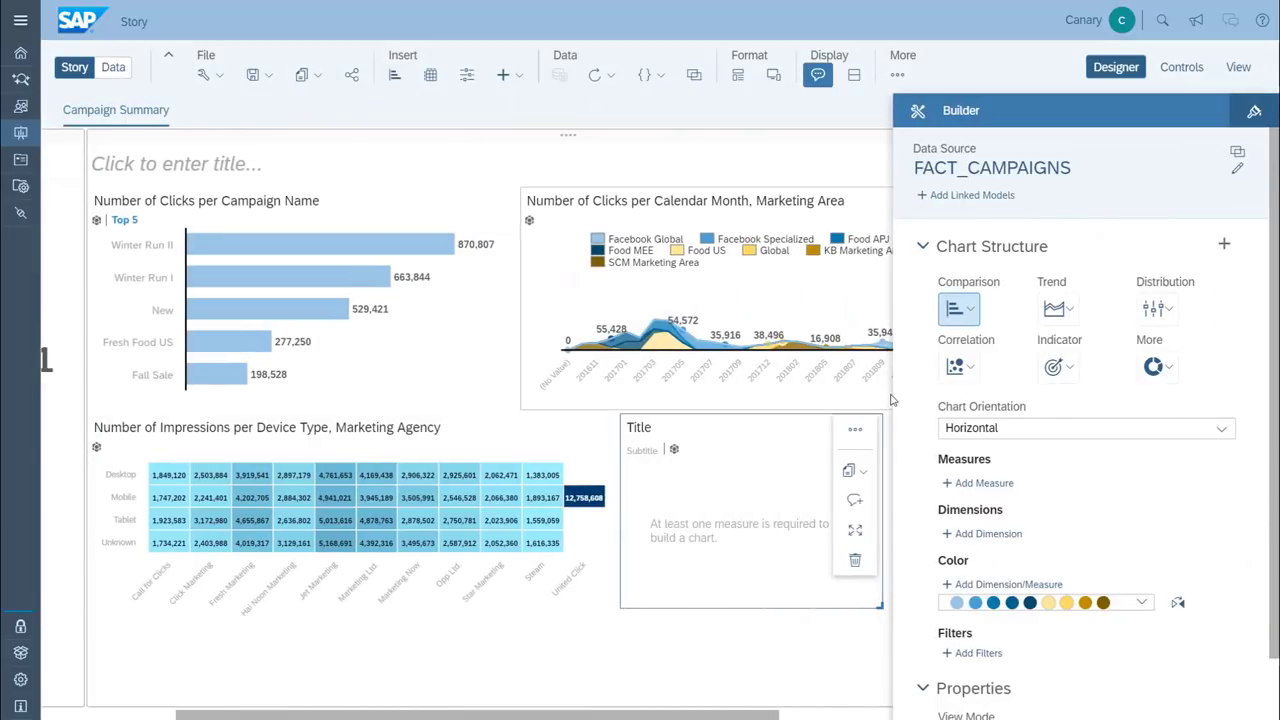
pyautogui.click(990, 484)
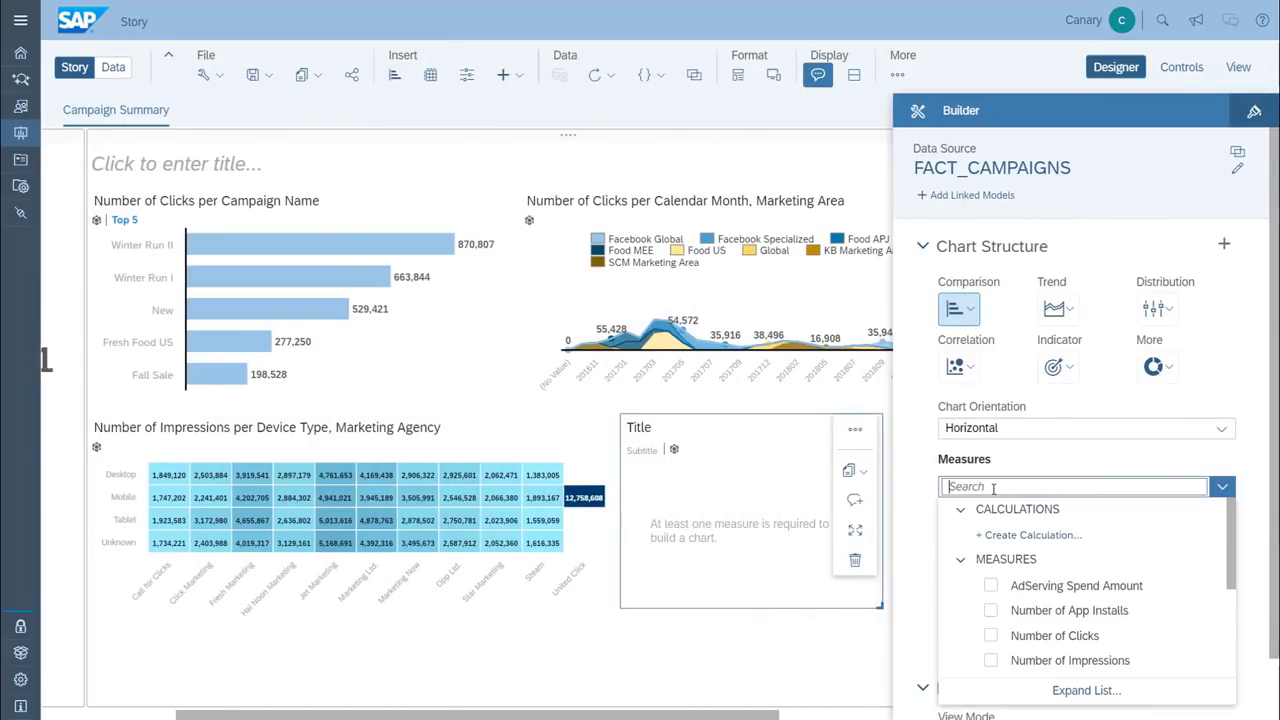
pyautogui.click(1027, 662)
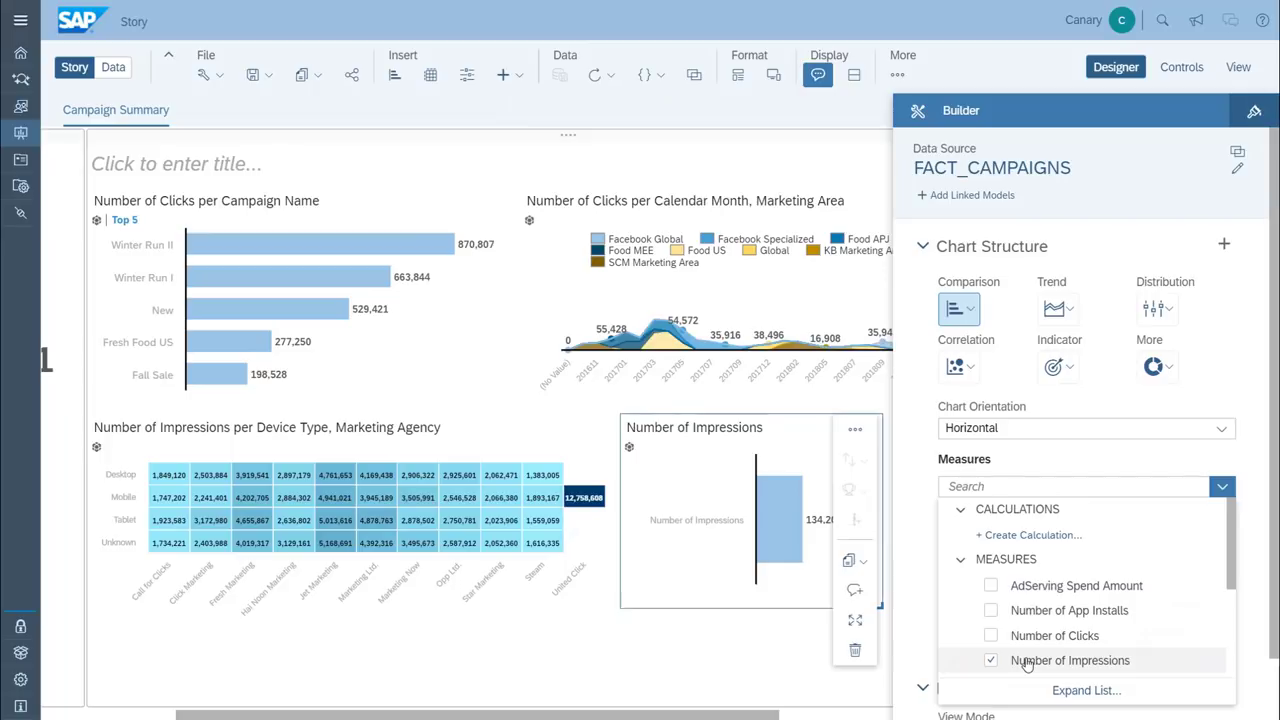
pyautogui.click(928, 522)
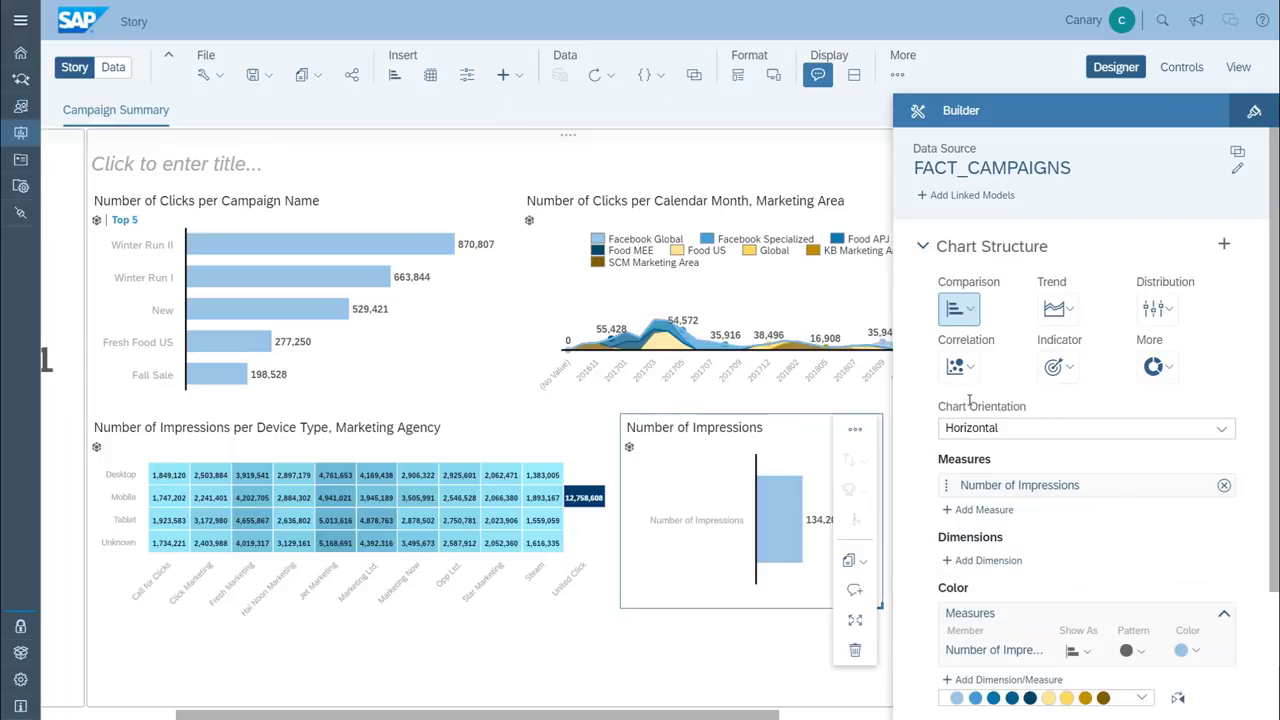
# - Add the Age Class dimension to the new impressions chart and change its type to Donut
pyautogui.click(995, 561)
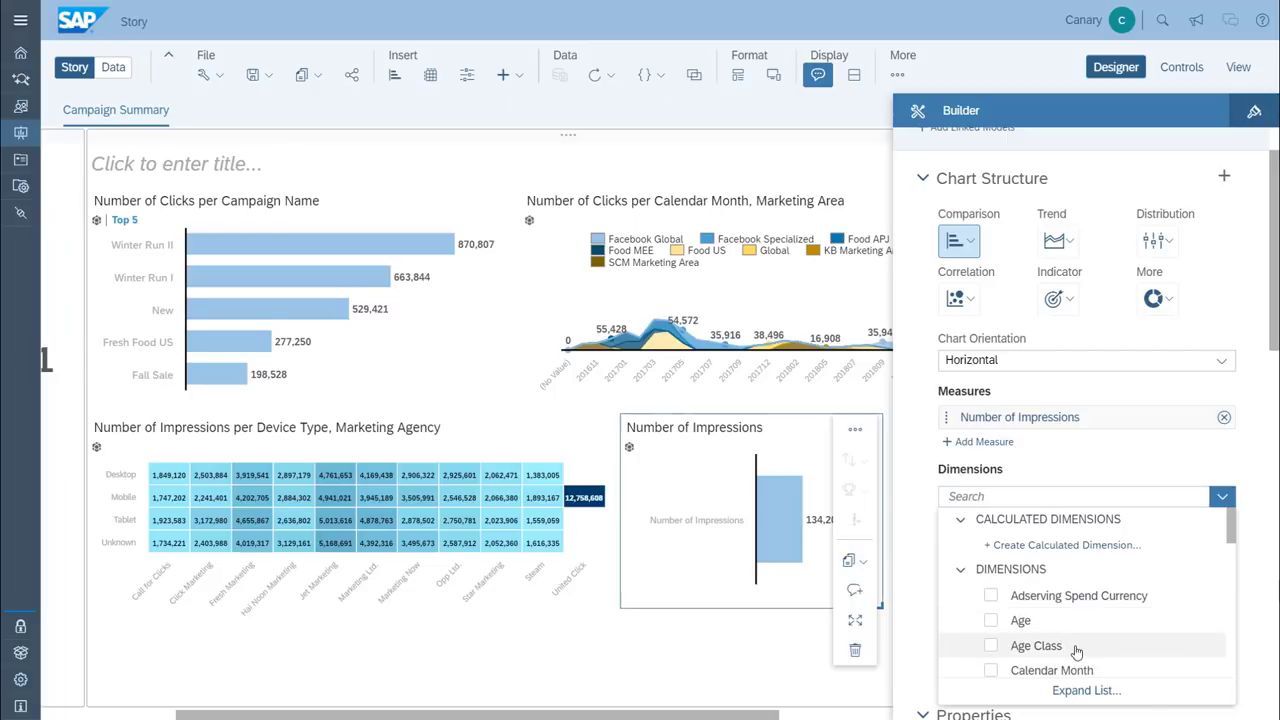
pyautogui.click(1076, 652)
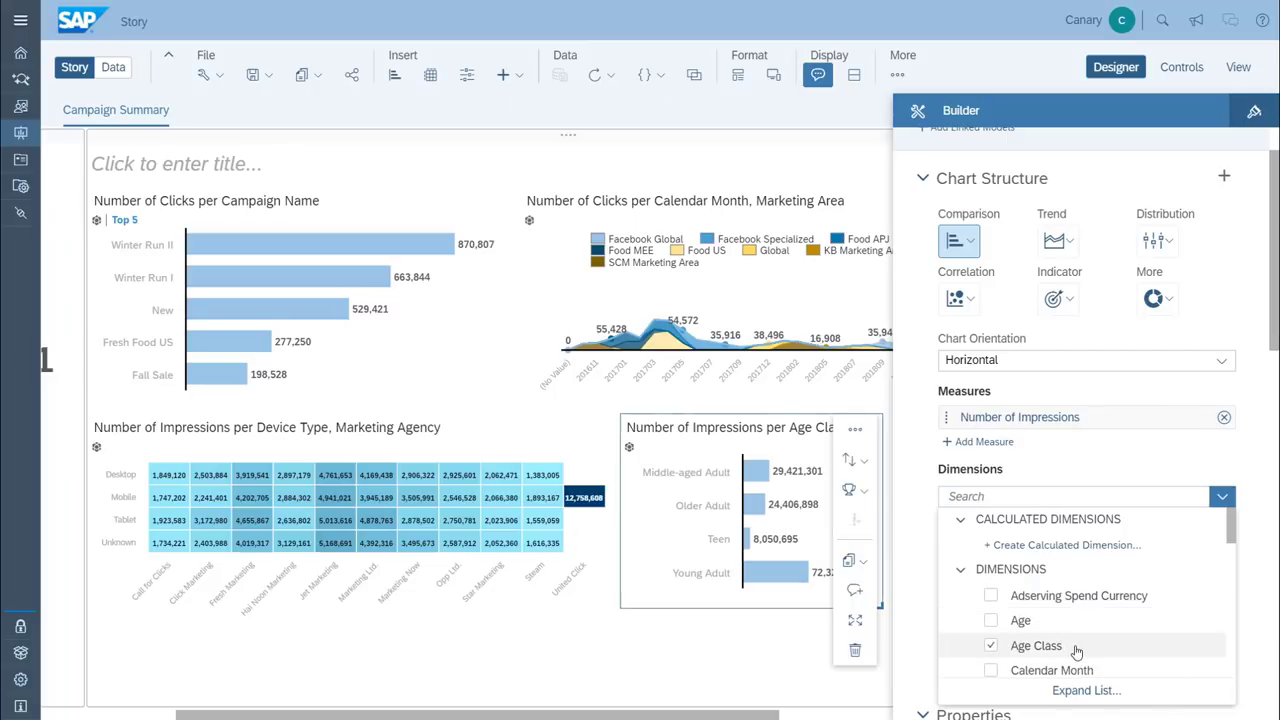
pyautogui.click(926, 548)
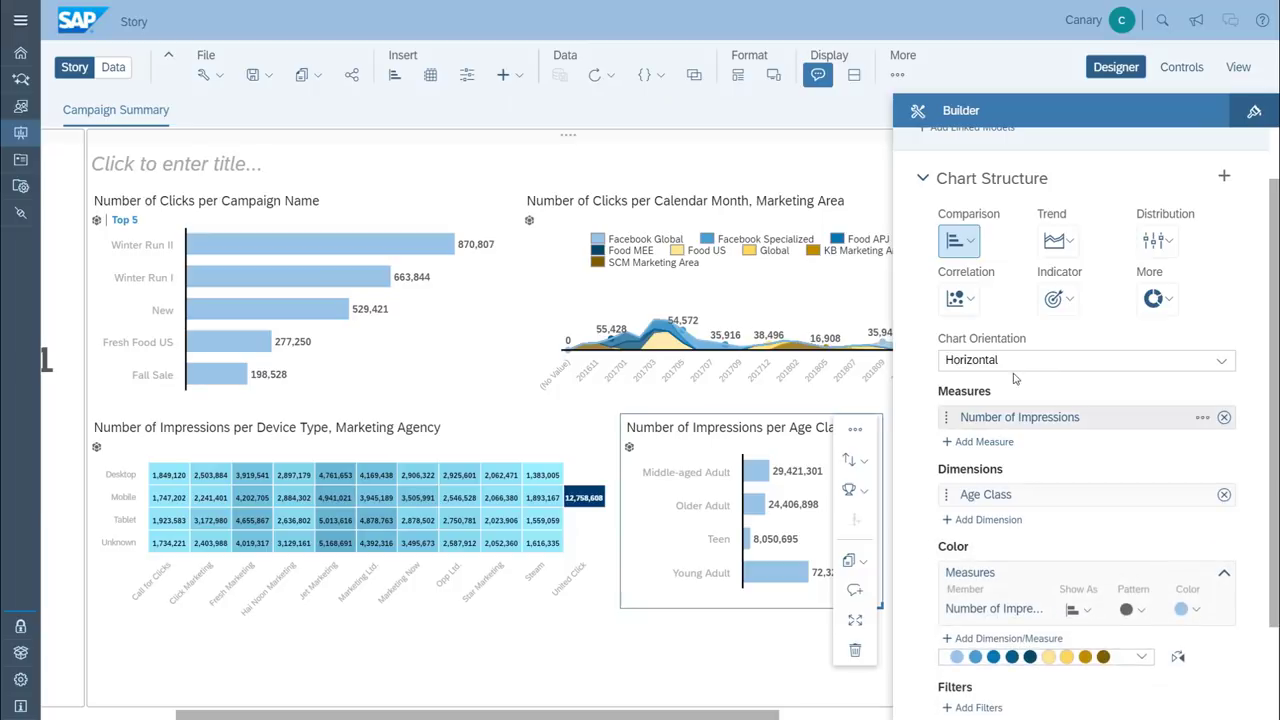
pyautogui.click(1167, 303)
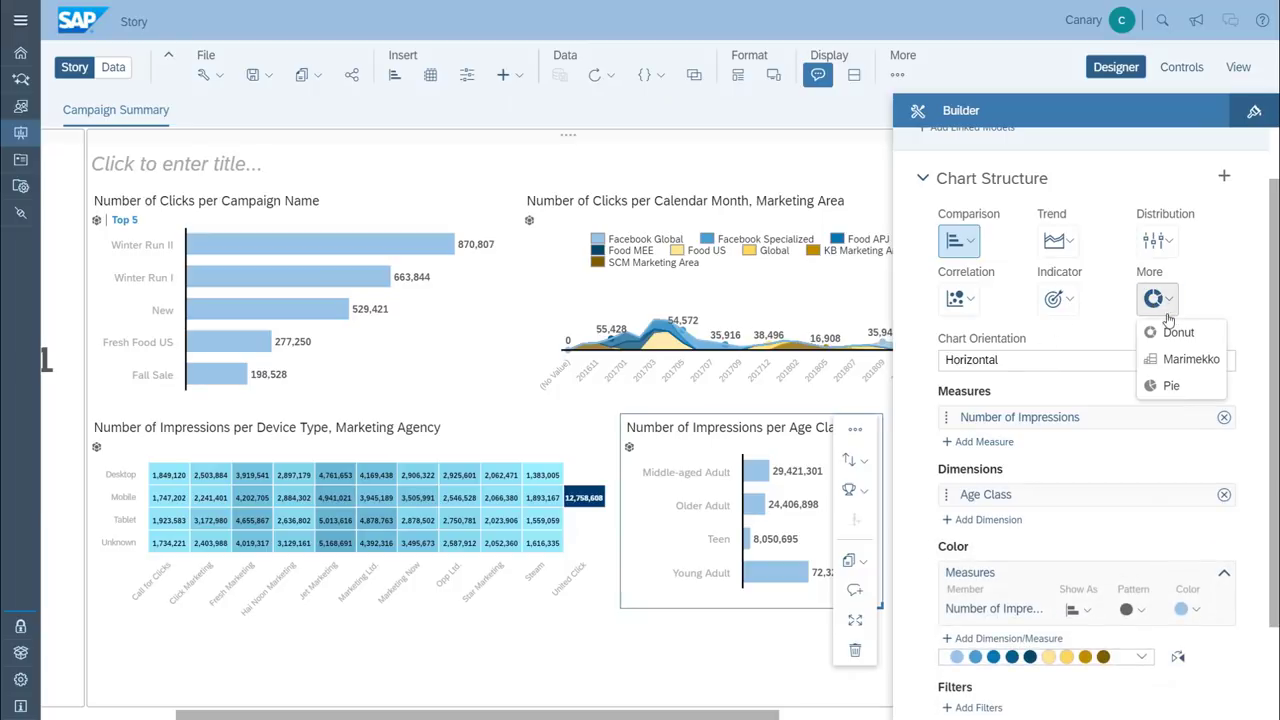
pyautogui.click(1175, 332)
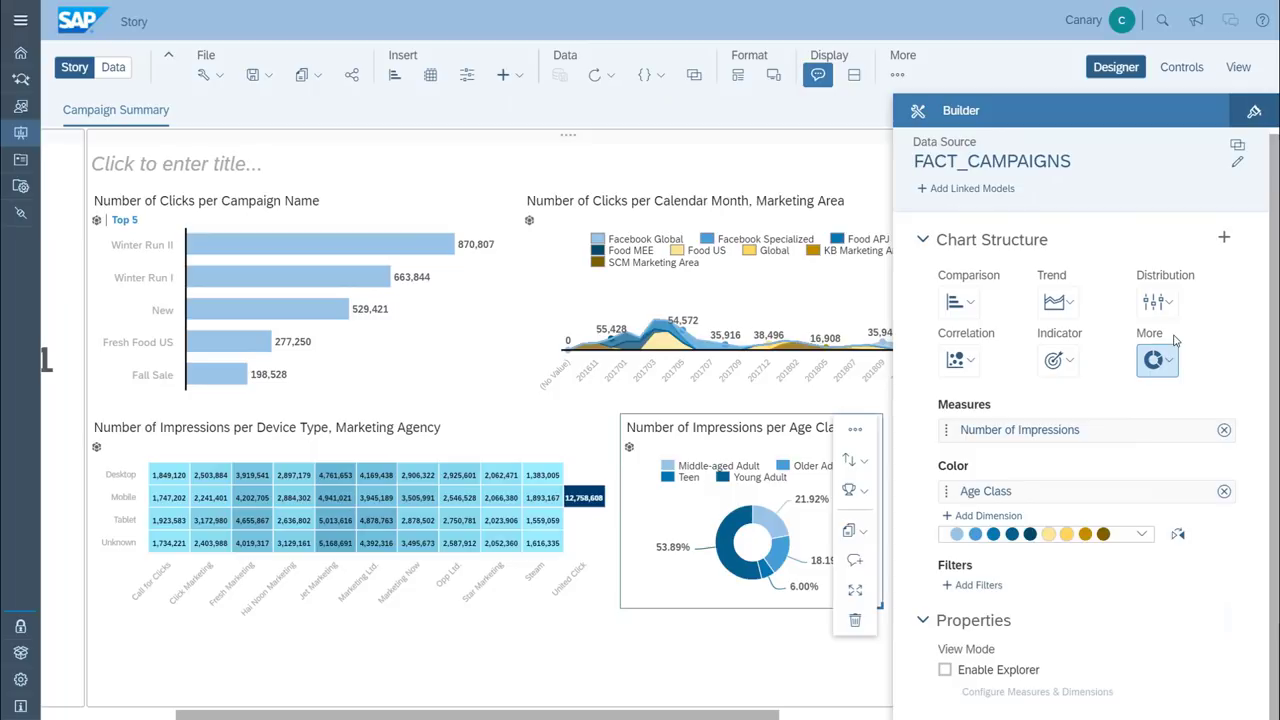
# - Enlarge the age class donut chart to fill the space beneath the calendar month chart, and save the story
pyautogui.click(1117, 70)
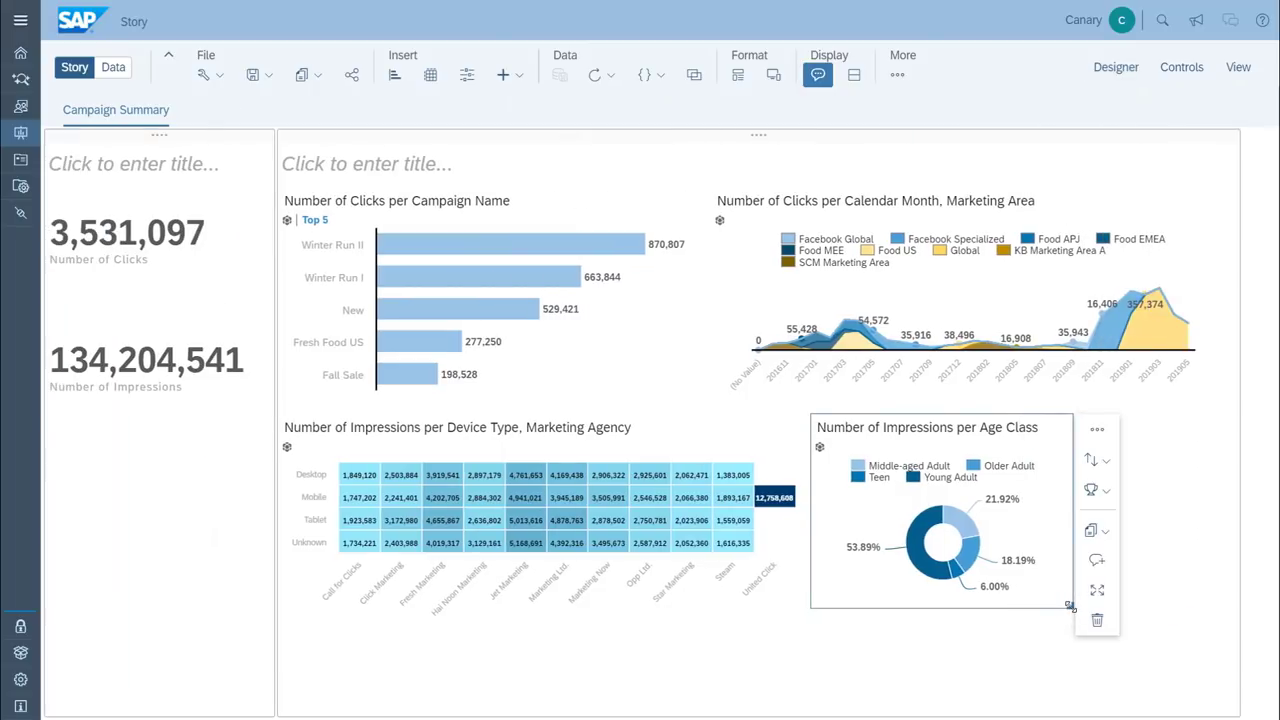
pyautogui.moveTo(1068, 606); pyautogui.dragTo(1196, 634)
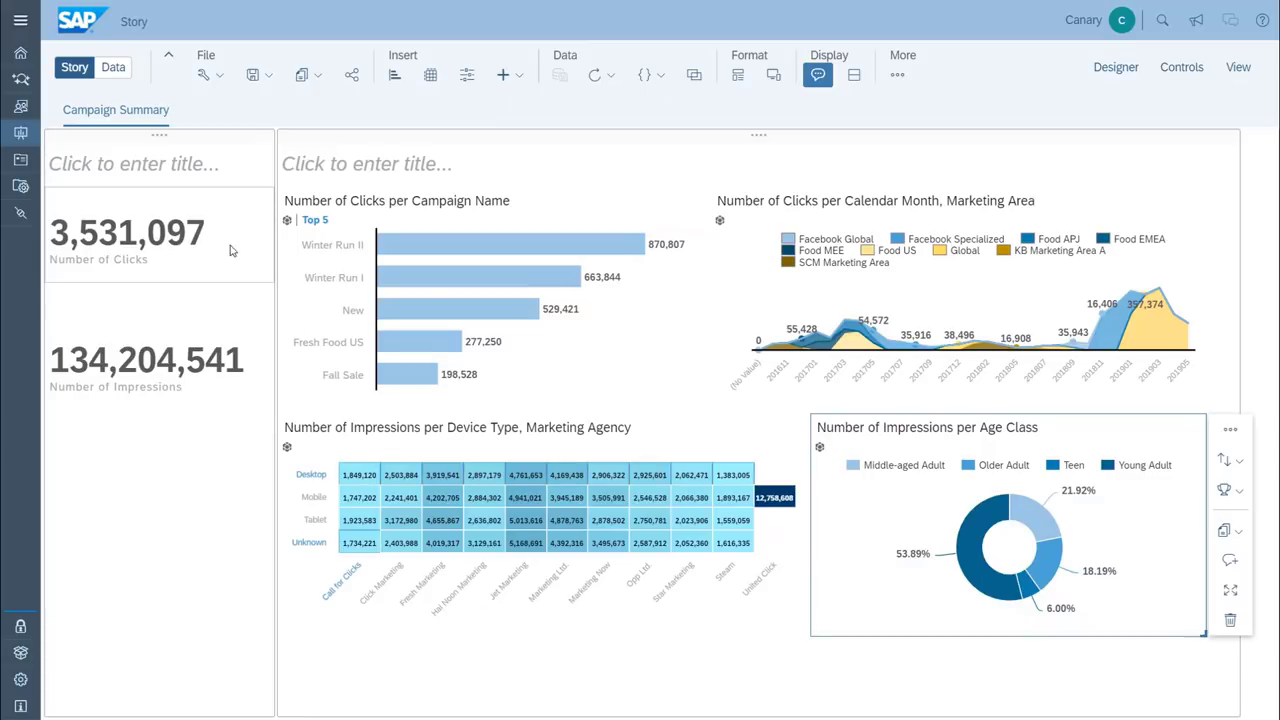
pyautogui.click(258, 87)
pyautogui.click(266, 97)
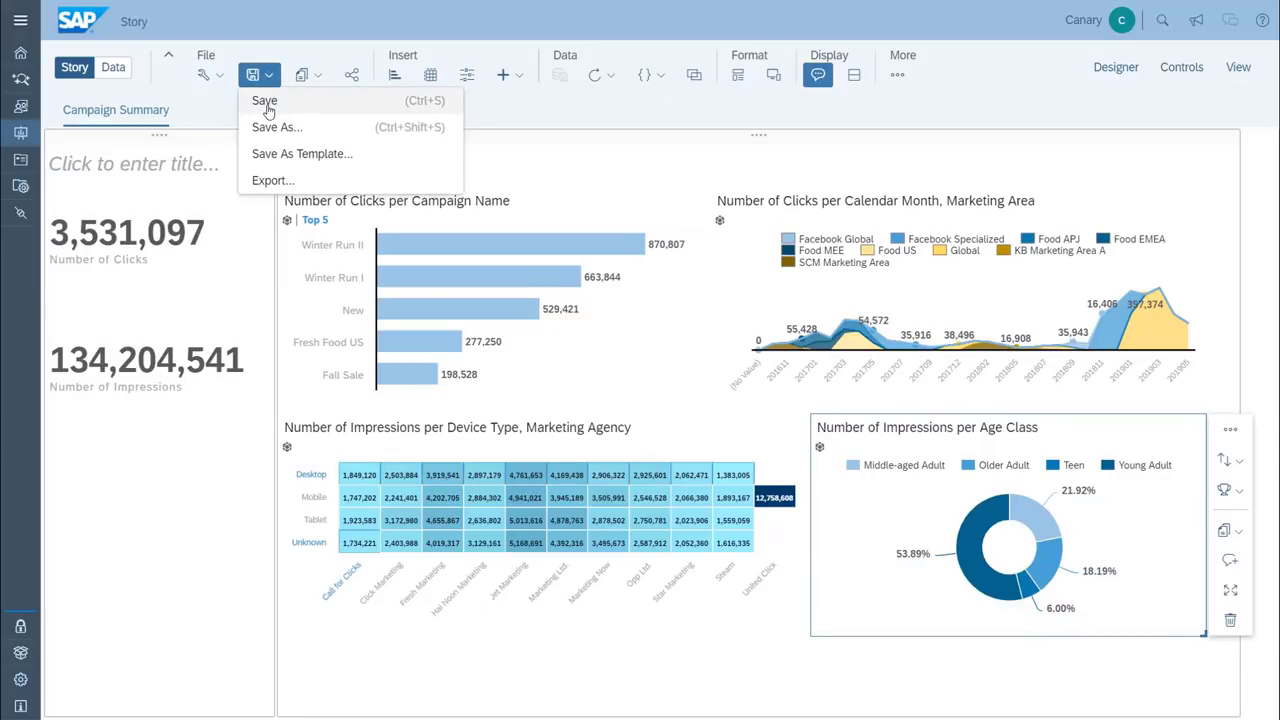